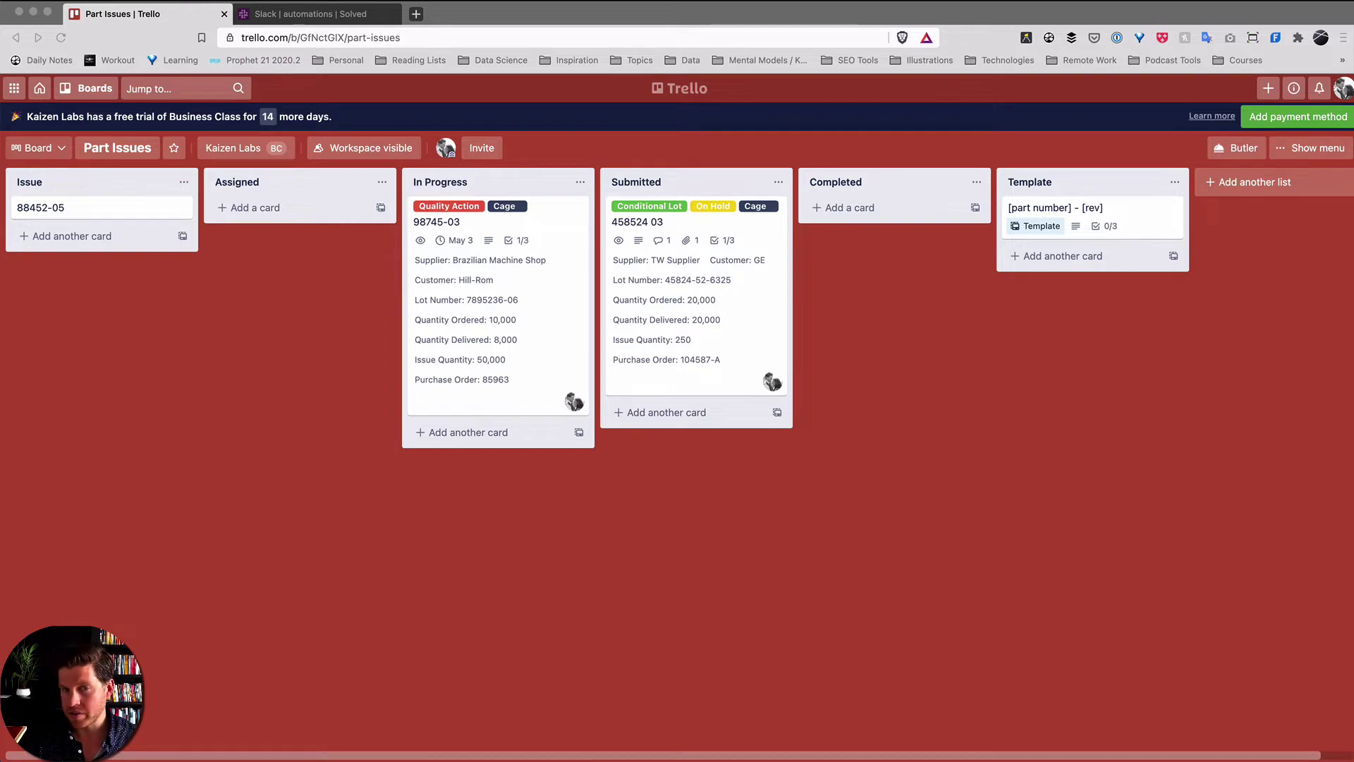
- Filter the board's cards by the On Hold label, then by the Cage label, clearing each
click(1306, 148)
click(1226, 254)
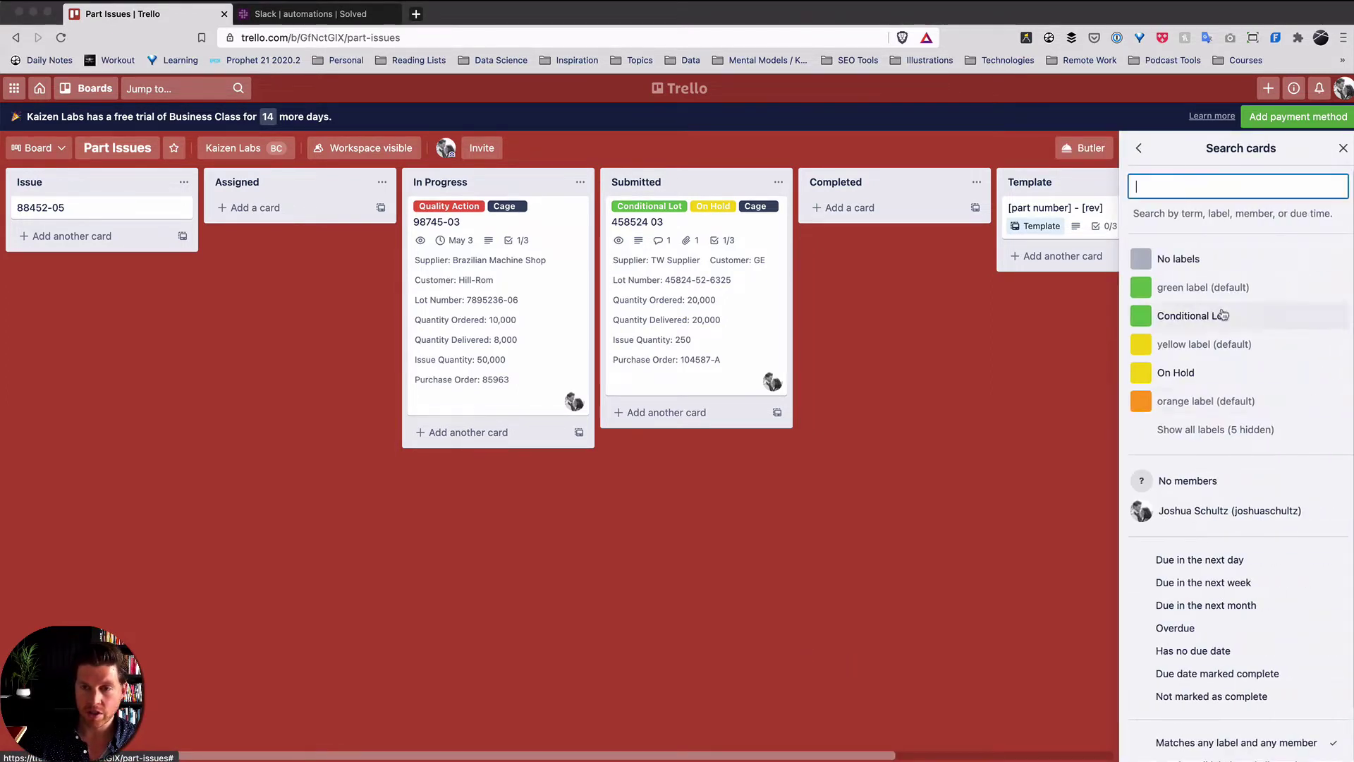
click(1214, 374)
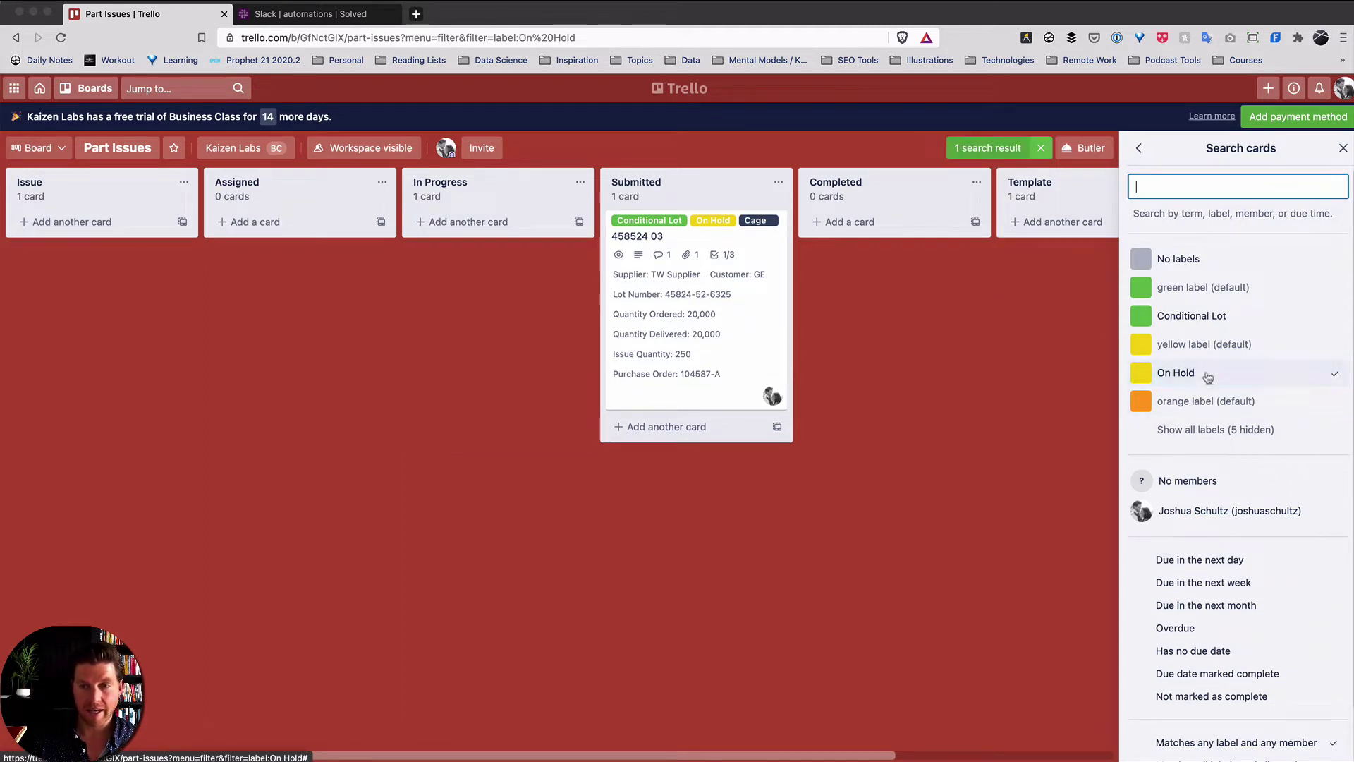
click(1207, 381)
click(1226, 430)
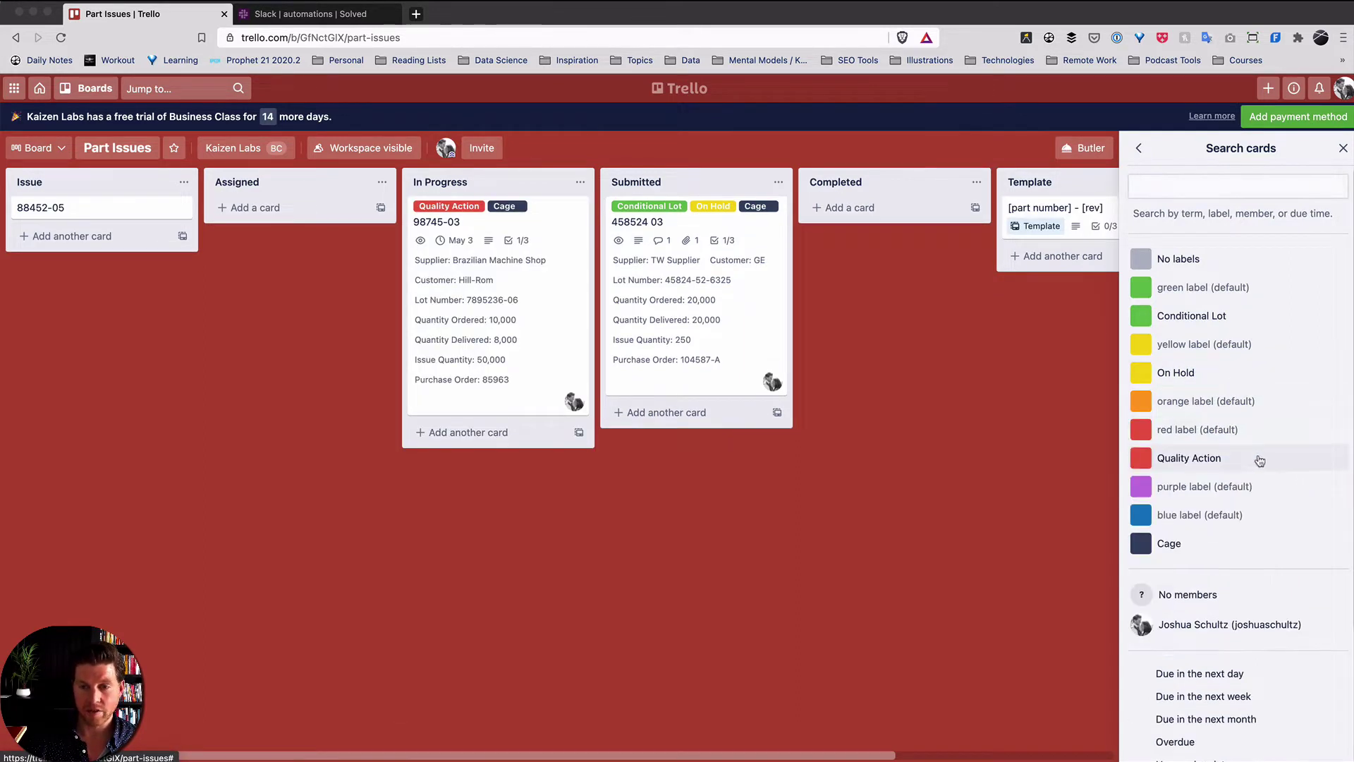
click(1245, 545)
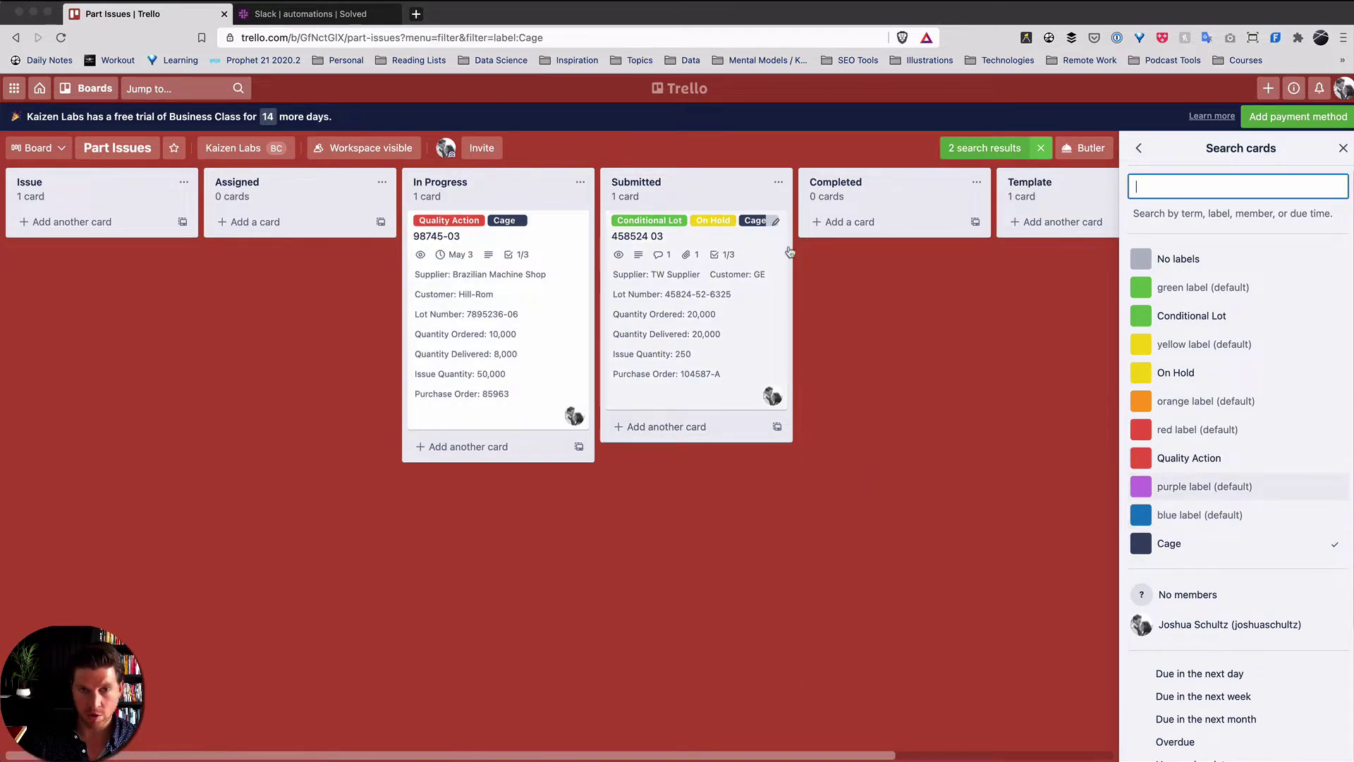
click(1231, 547)
scroll(1243, 505, down, 3)
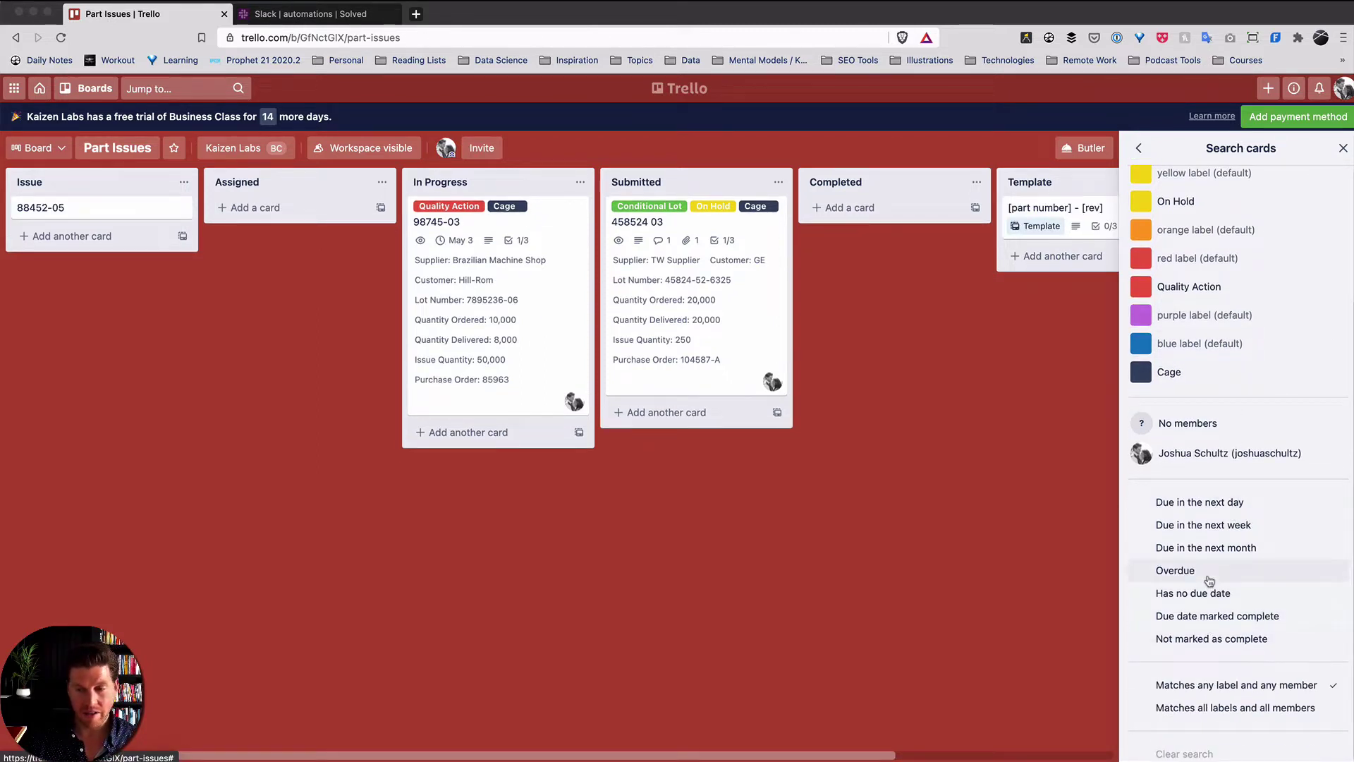
- View card 98745-03's details and filter the cards due in the next week
click(546, 318)
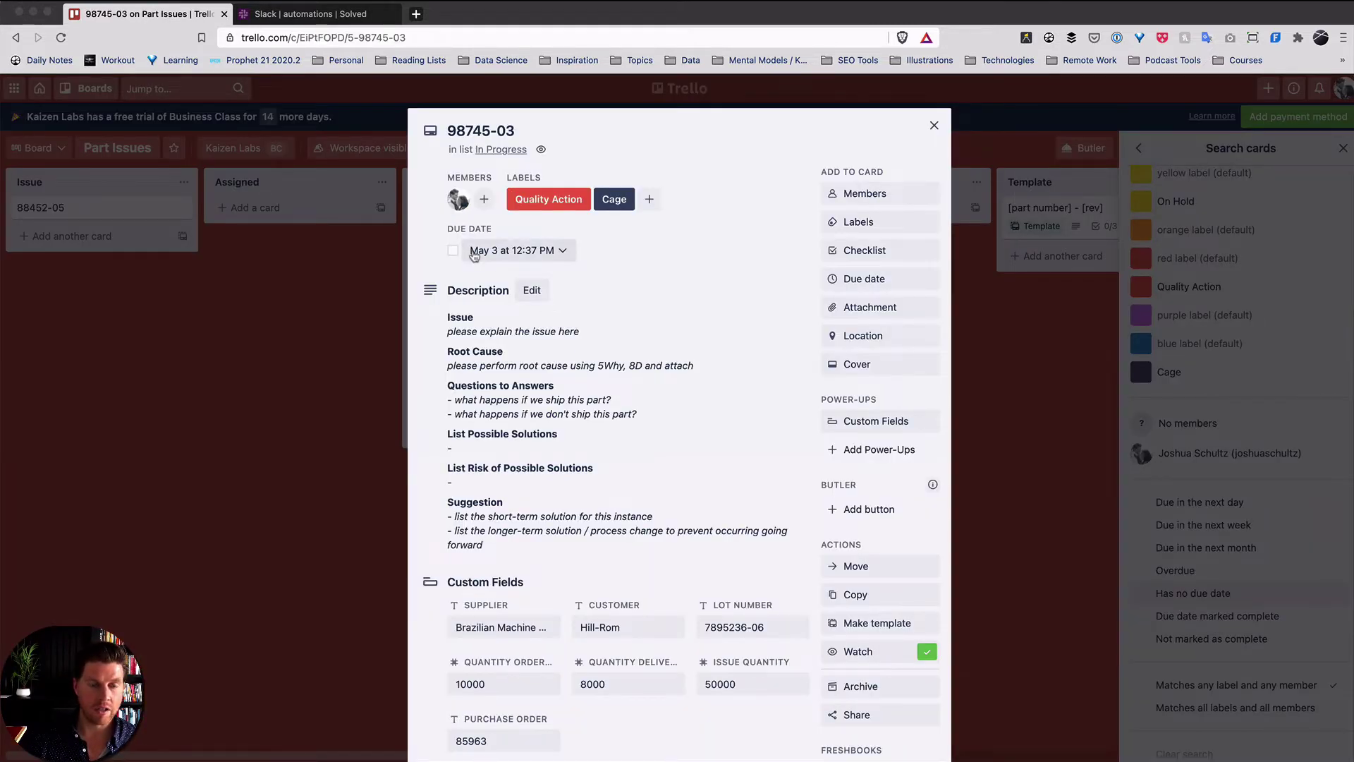
click(1039, 413)
click(1203, 524)
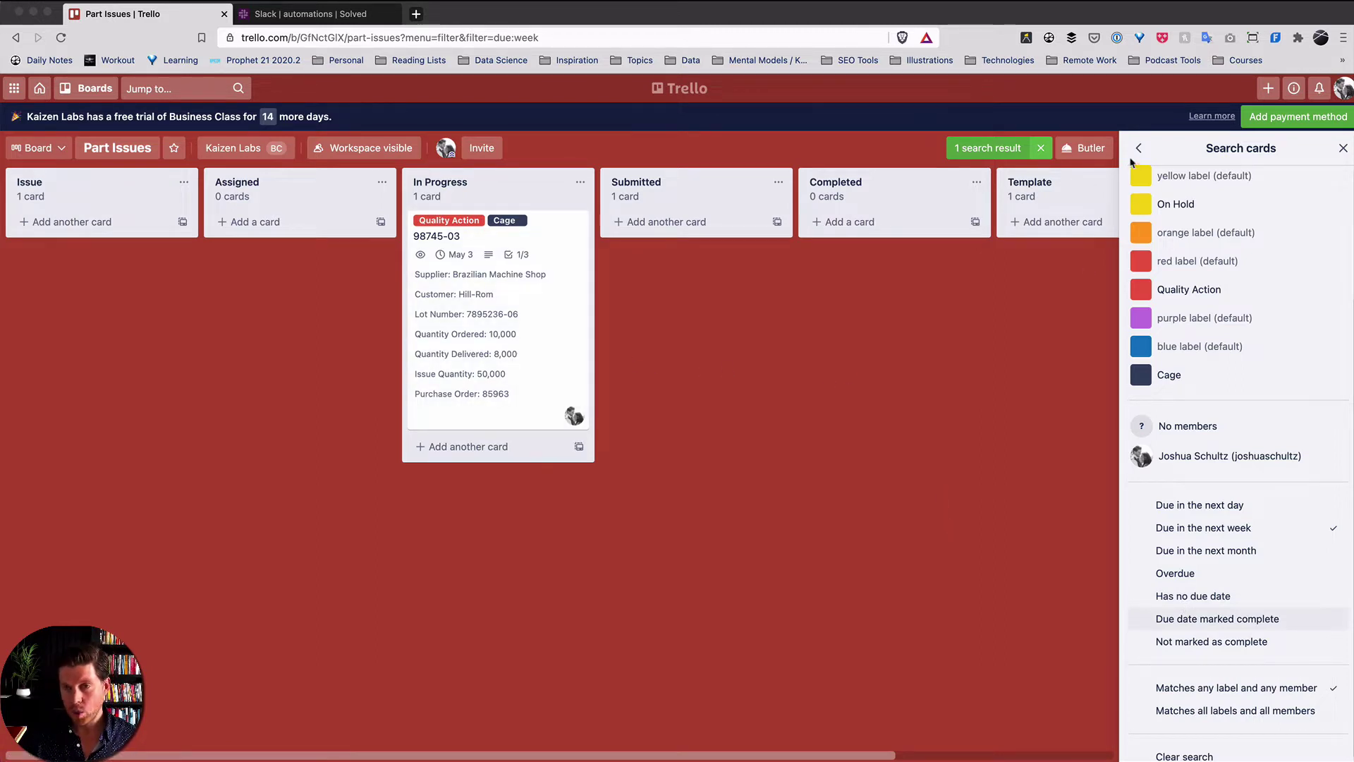
click(1138, 148)
click(487, 277)
scroll(561, 446, down, 6)
scroll(561, 446, up, 3)
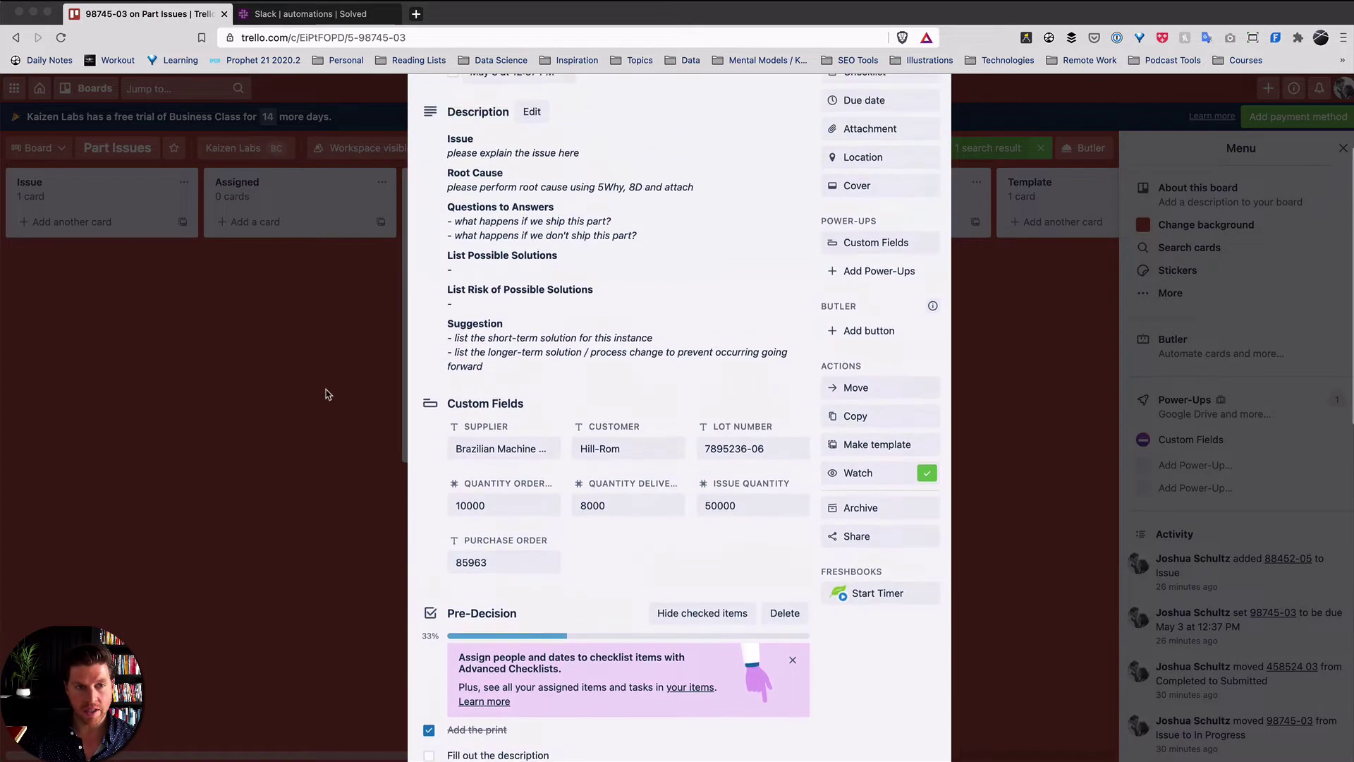
click(325, 394)
- Clear the due-date filter, try and clear the Quality Action filter, then start the Jump to… search
click(160, 89)
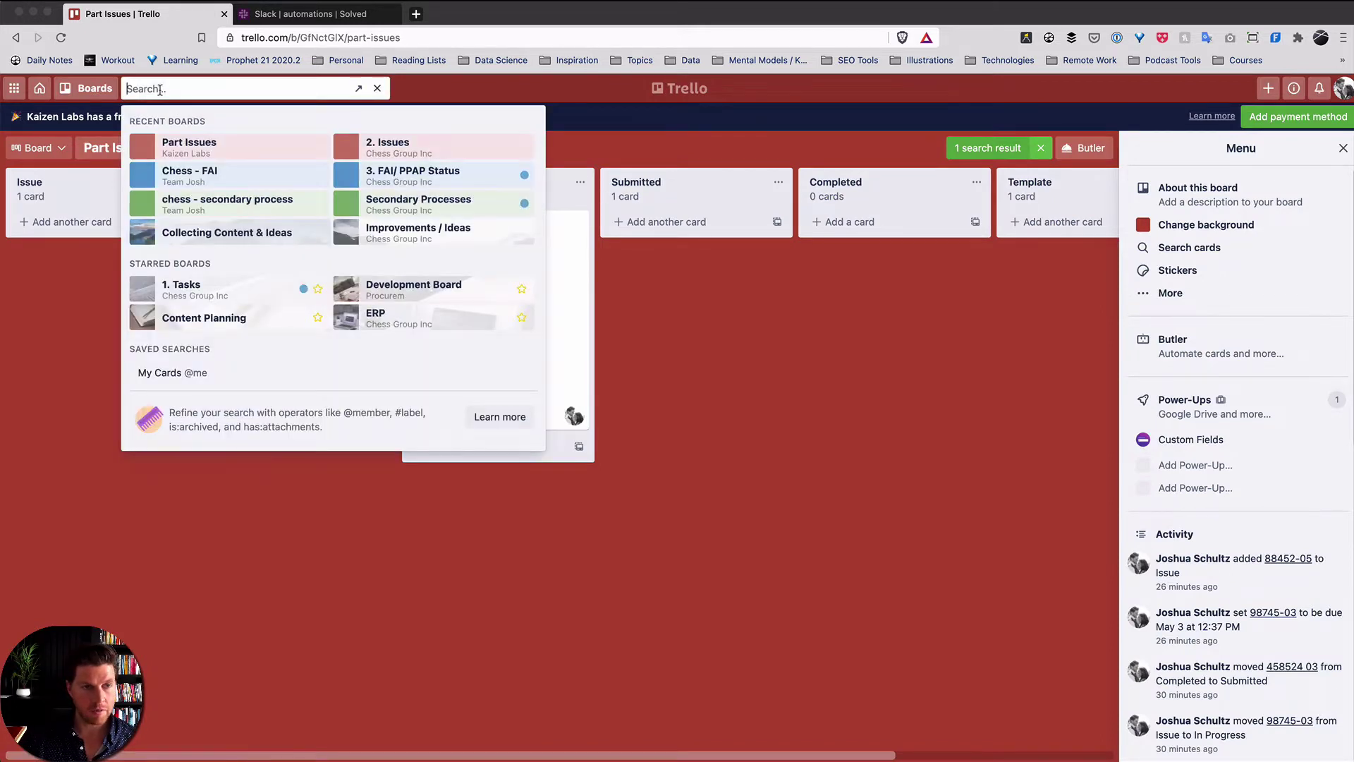
click(750, 329)
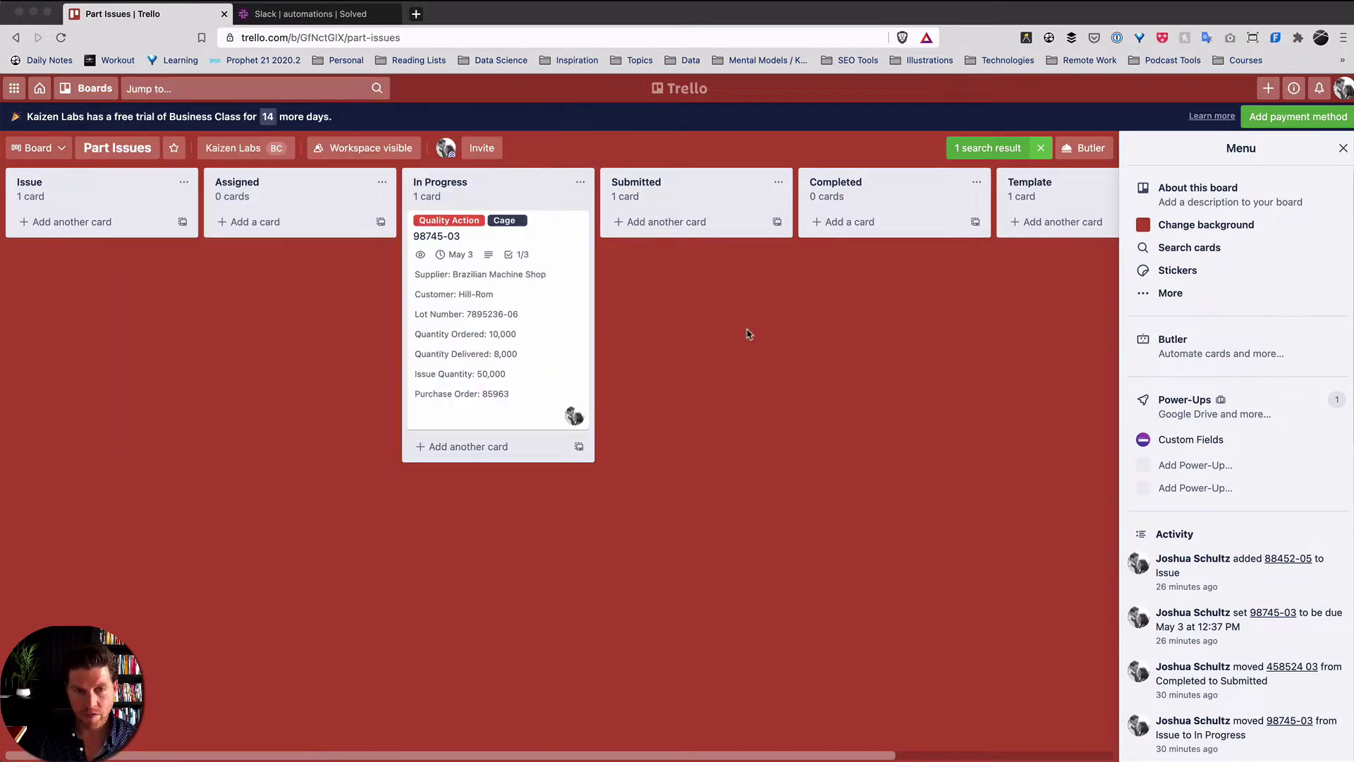
click(1208, 247)
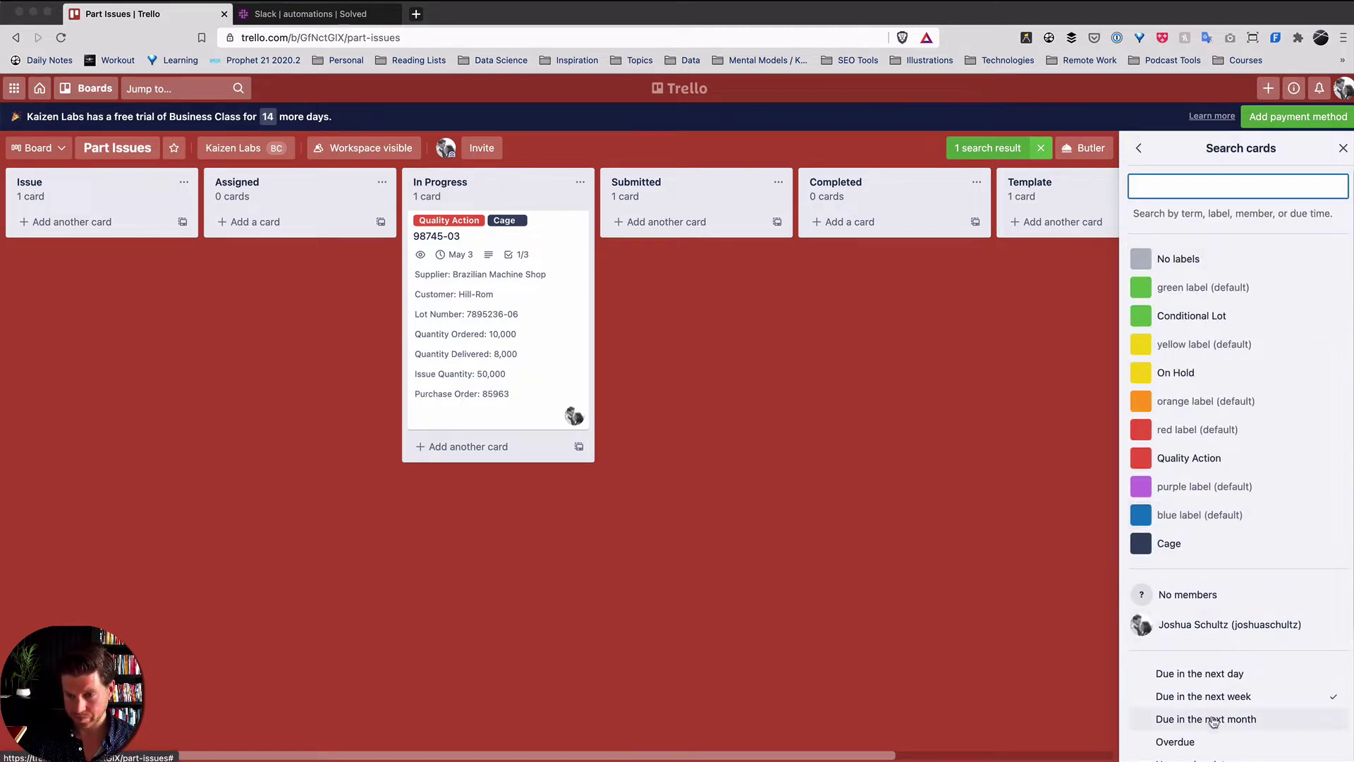
click(1224, 696)
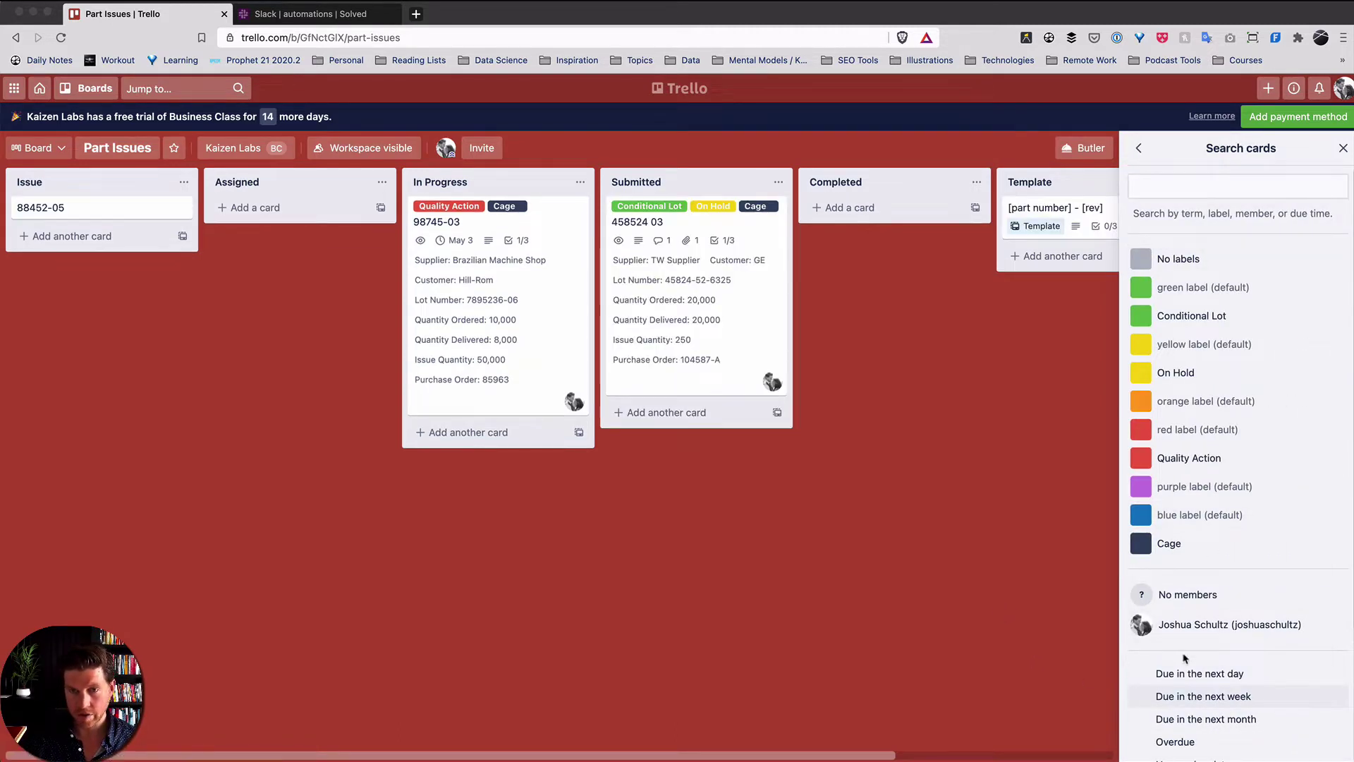
click(1243, 458)
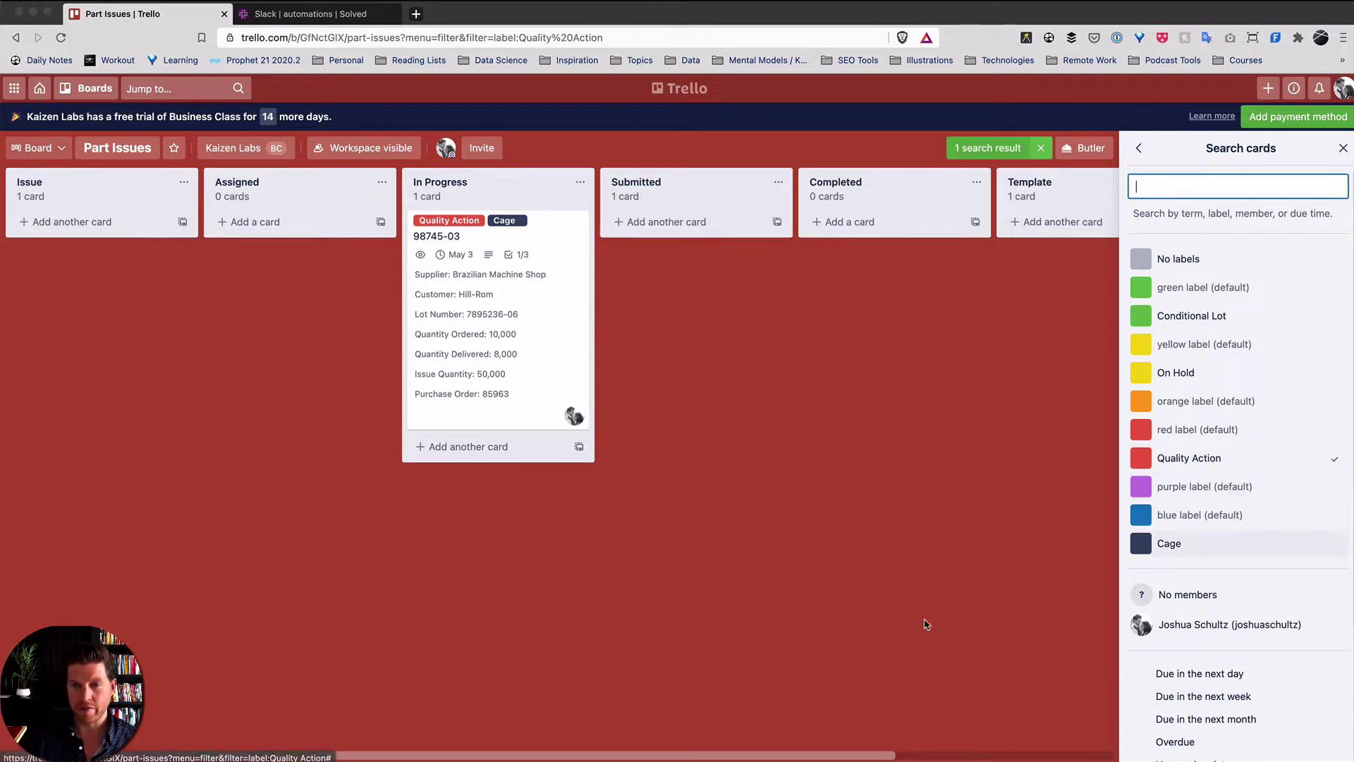
click(1042, 148)
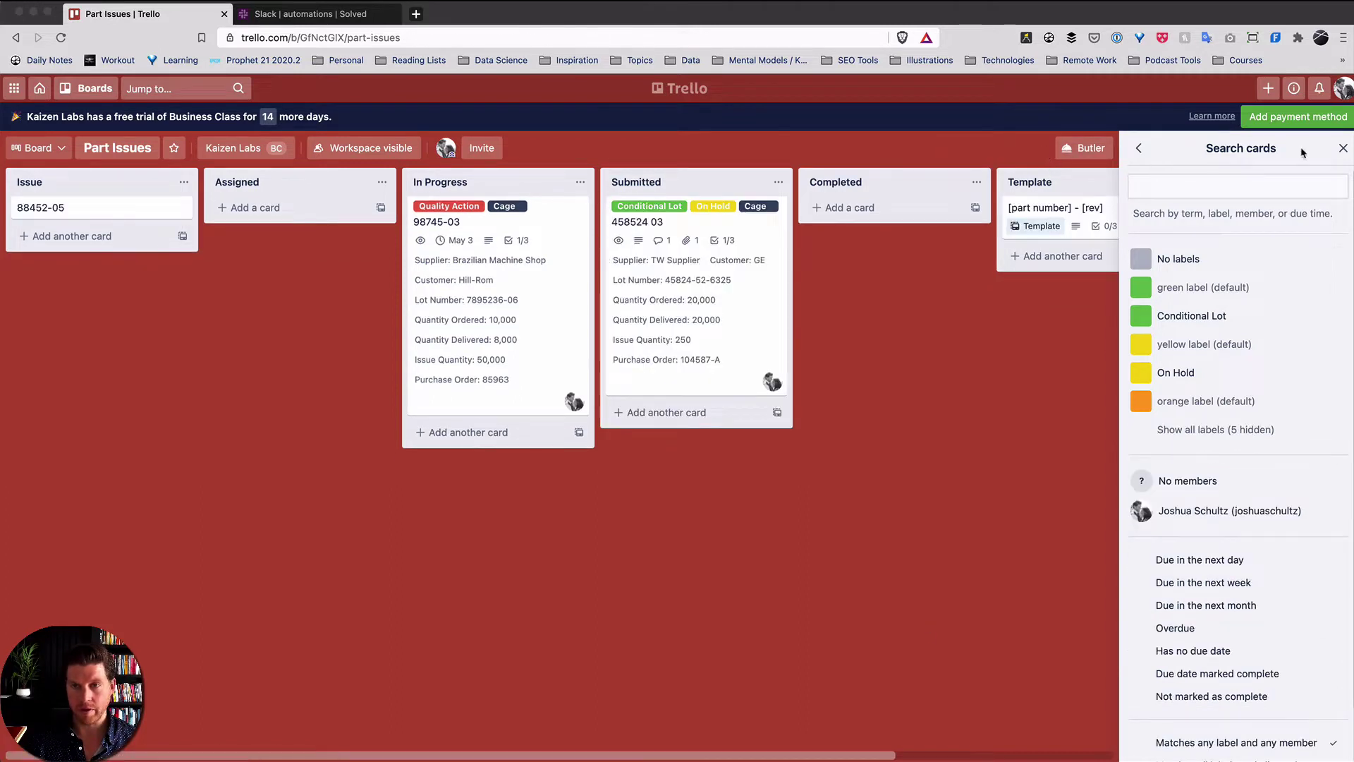
click(1343, 148)
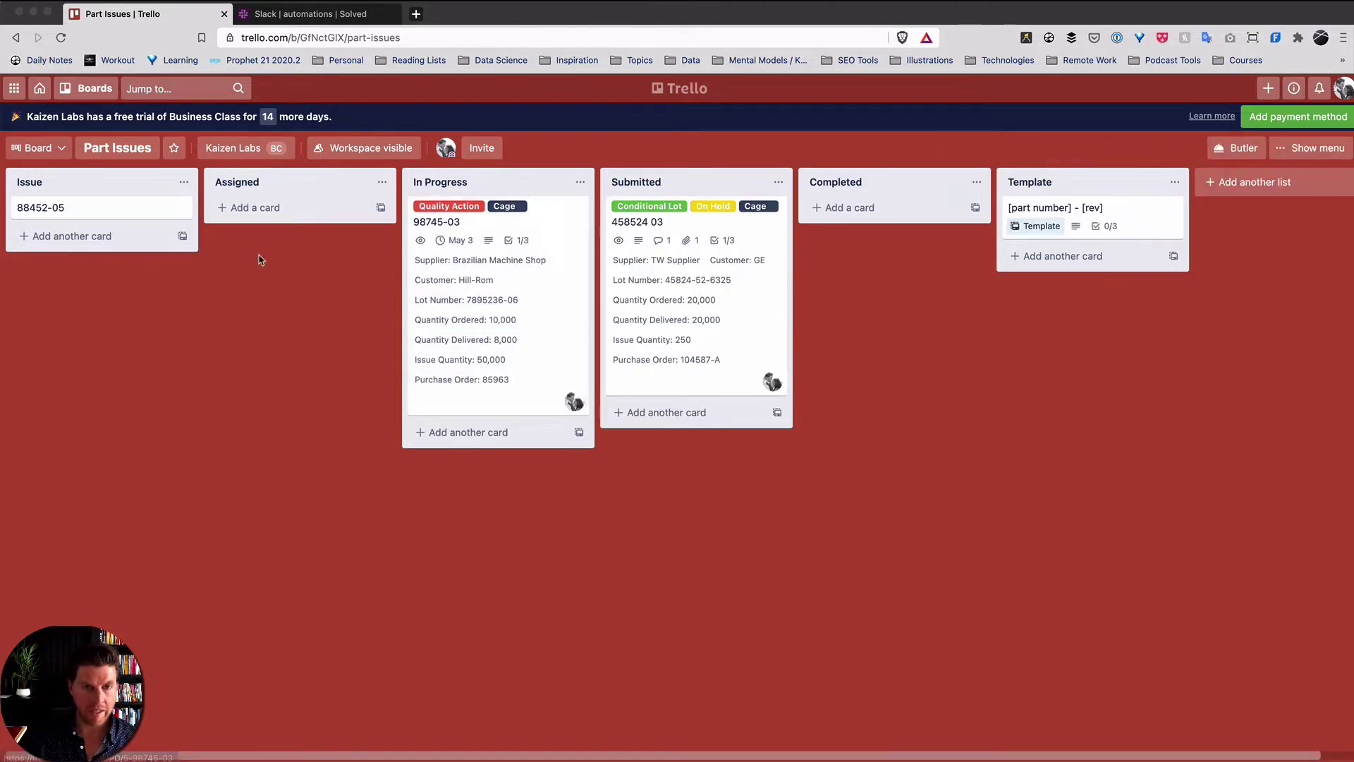
click(174, 88)
- Look up card 458524 03 in the board search, then open Butler for Part Issues
text(458524)
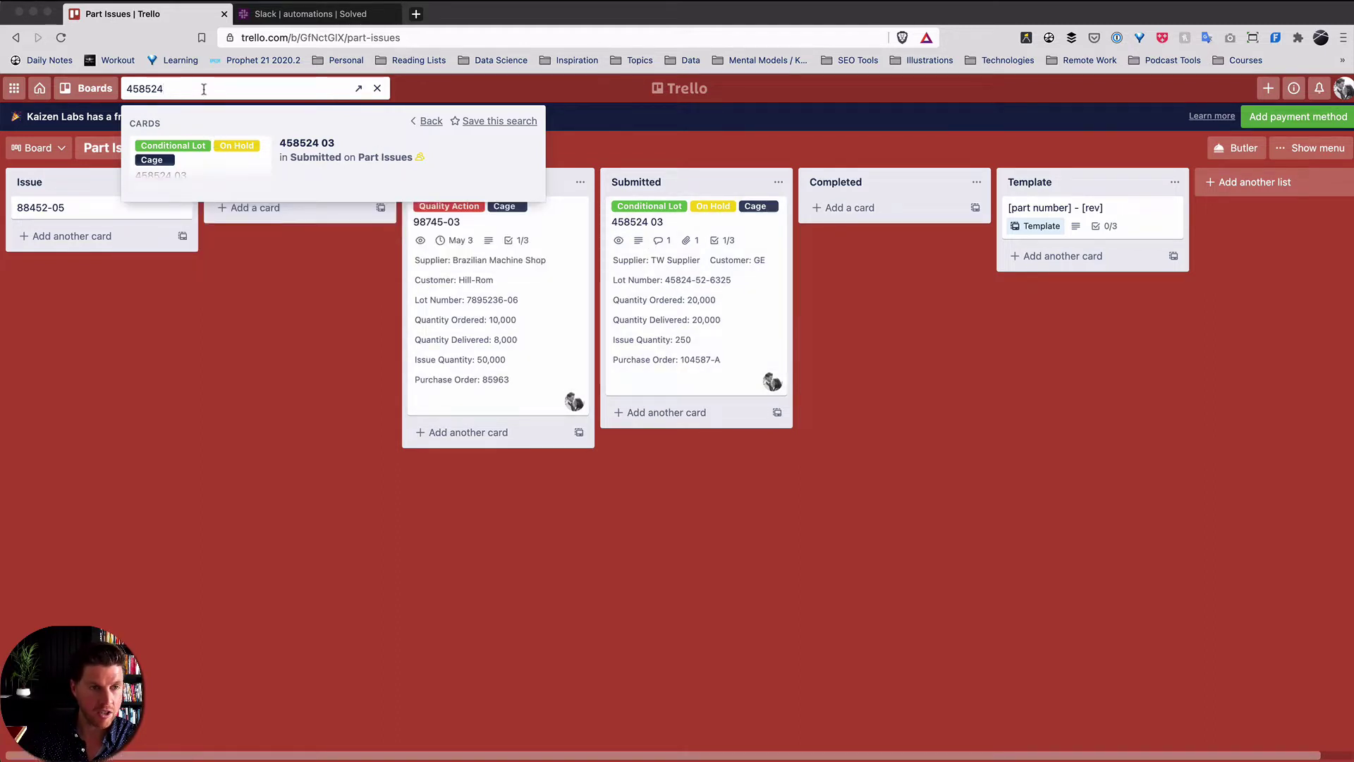
key(Escape)
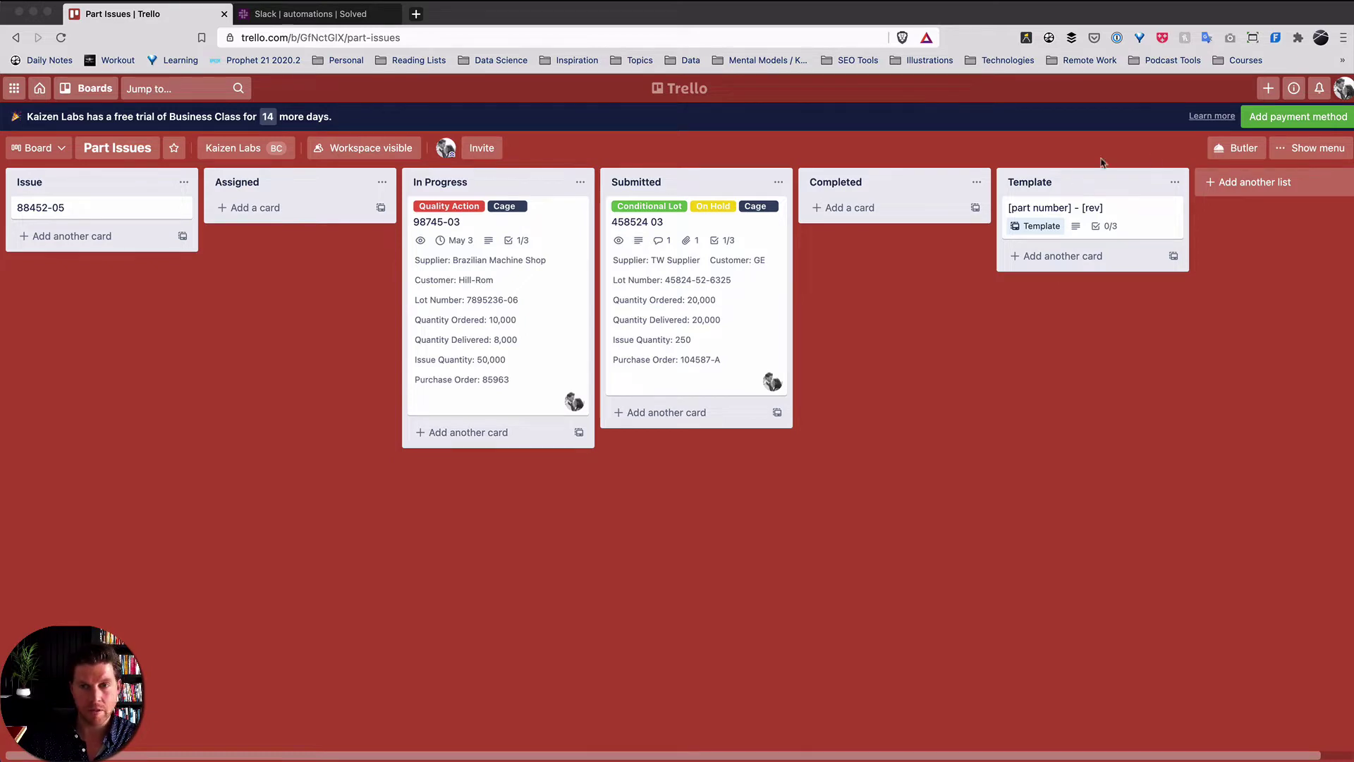
click(1245, 149)
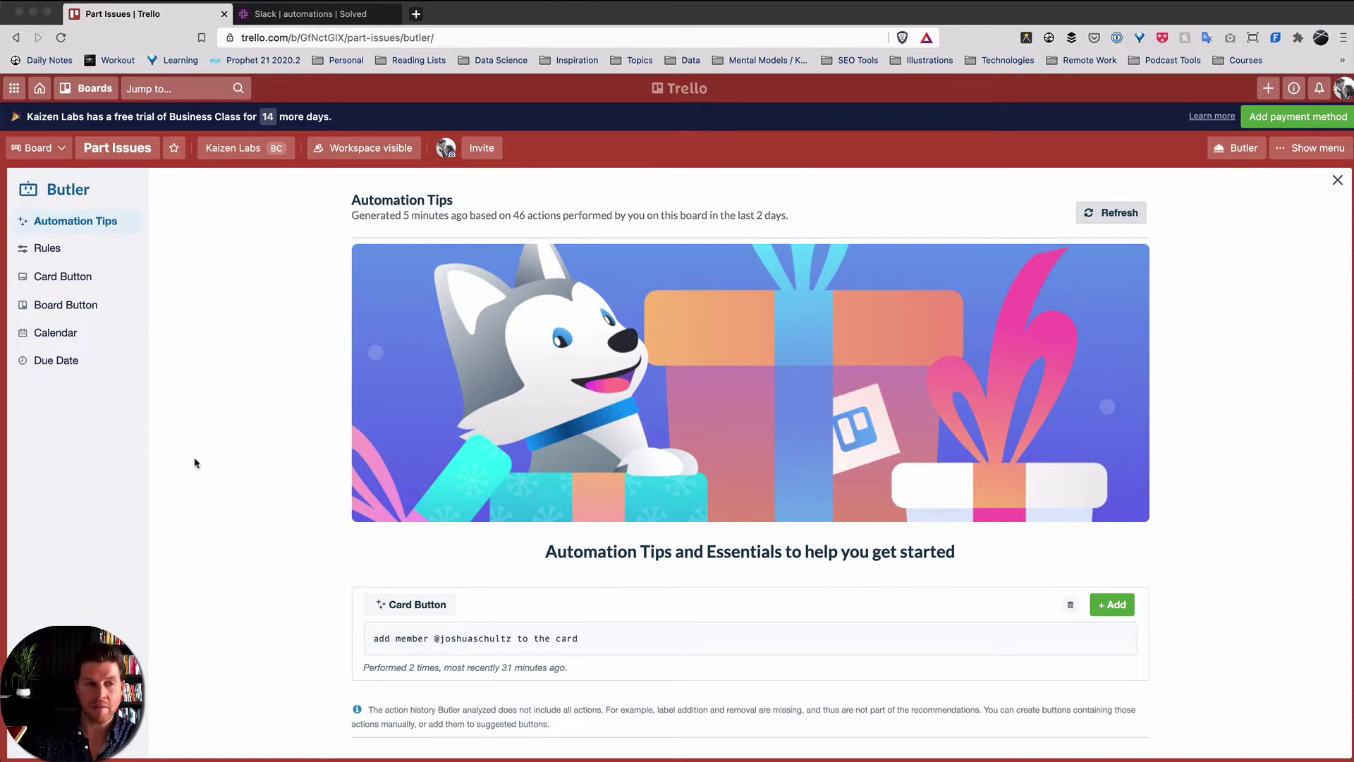
- Browse Butler's Card Button and Rules pages, then create a rule showing card-move triggers
click(44, 249)
click(86, 280)
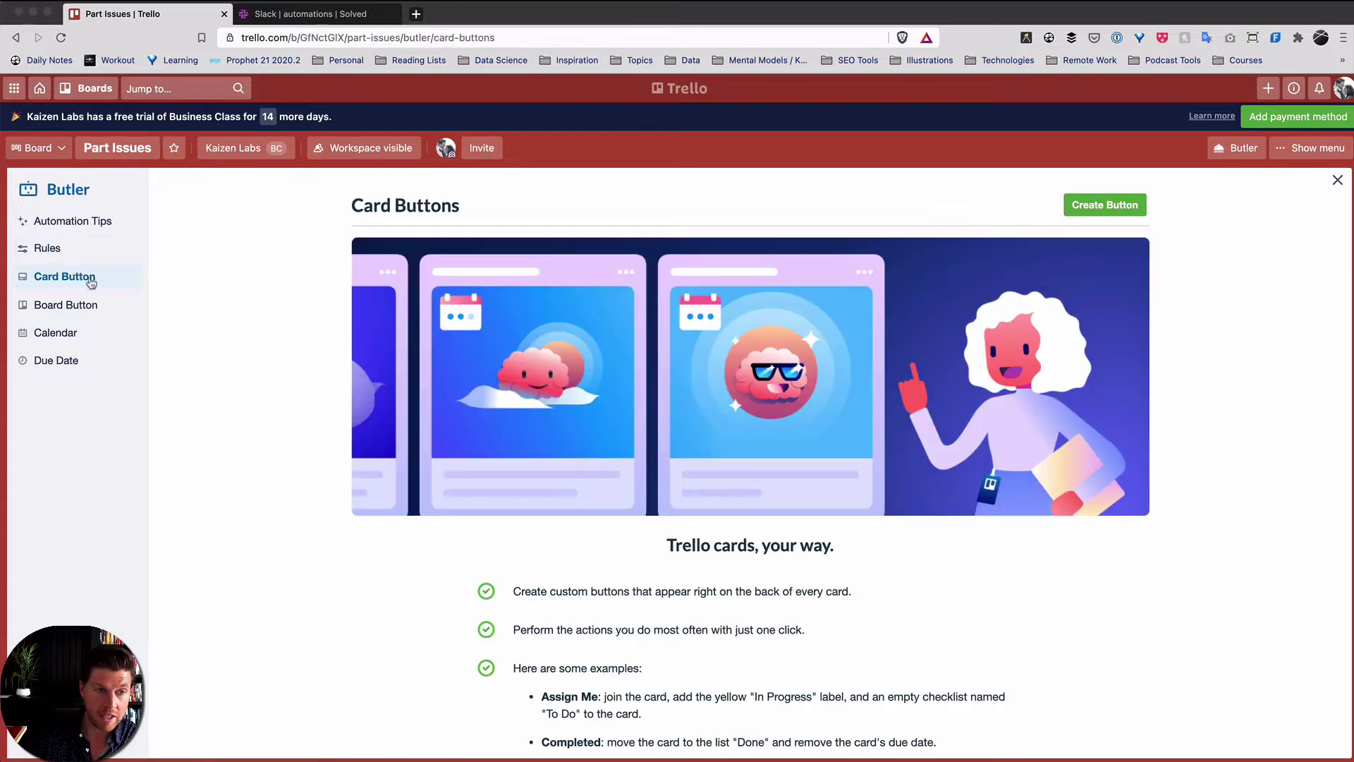
scroll(599, 459, down, 3)
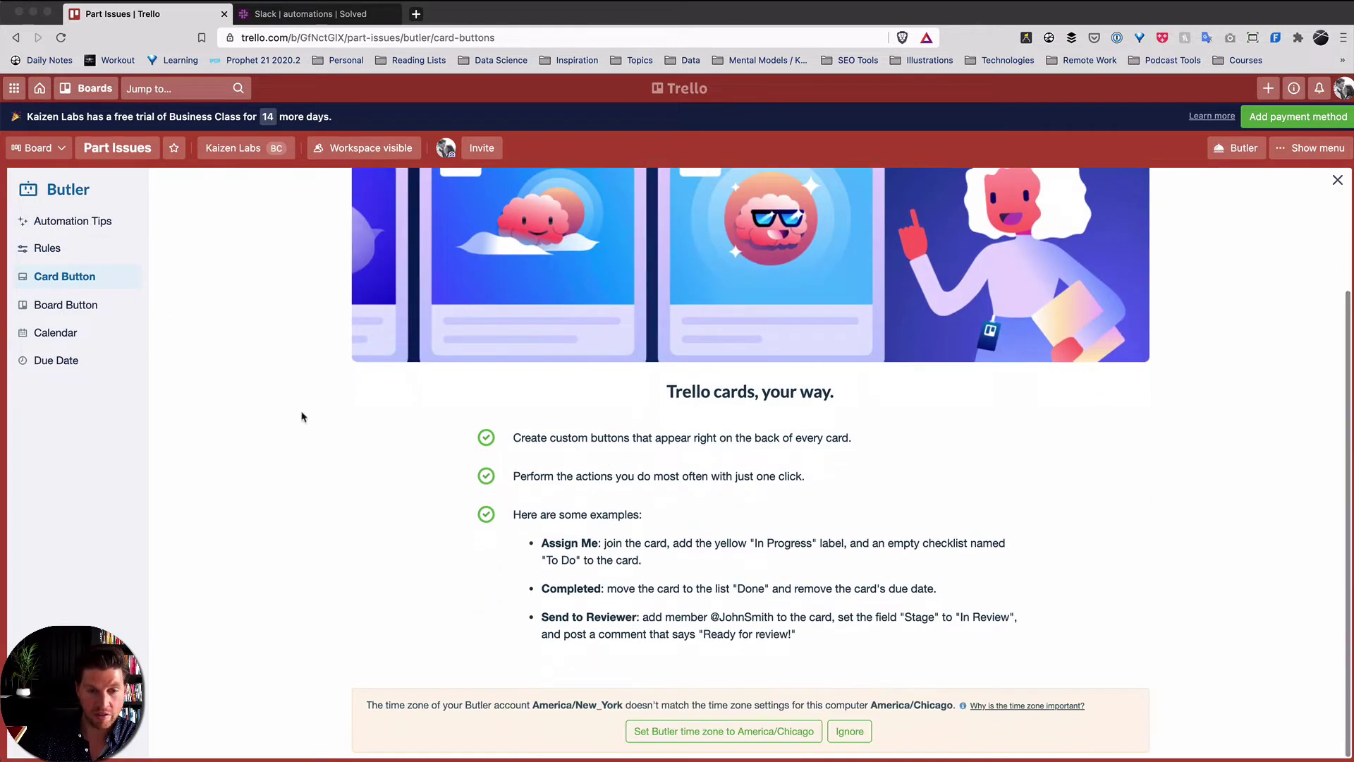
scroll(315, 432, up, 3)
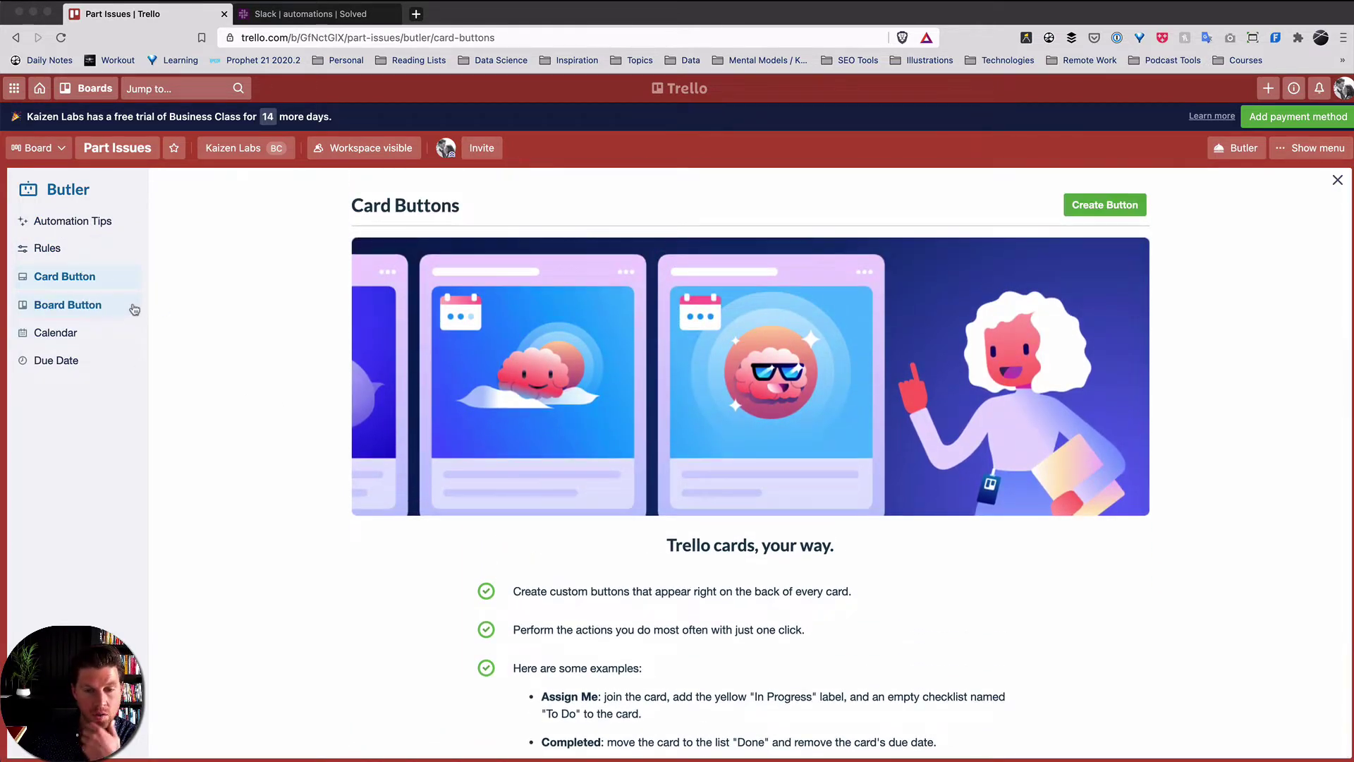
click(48, 248)
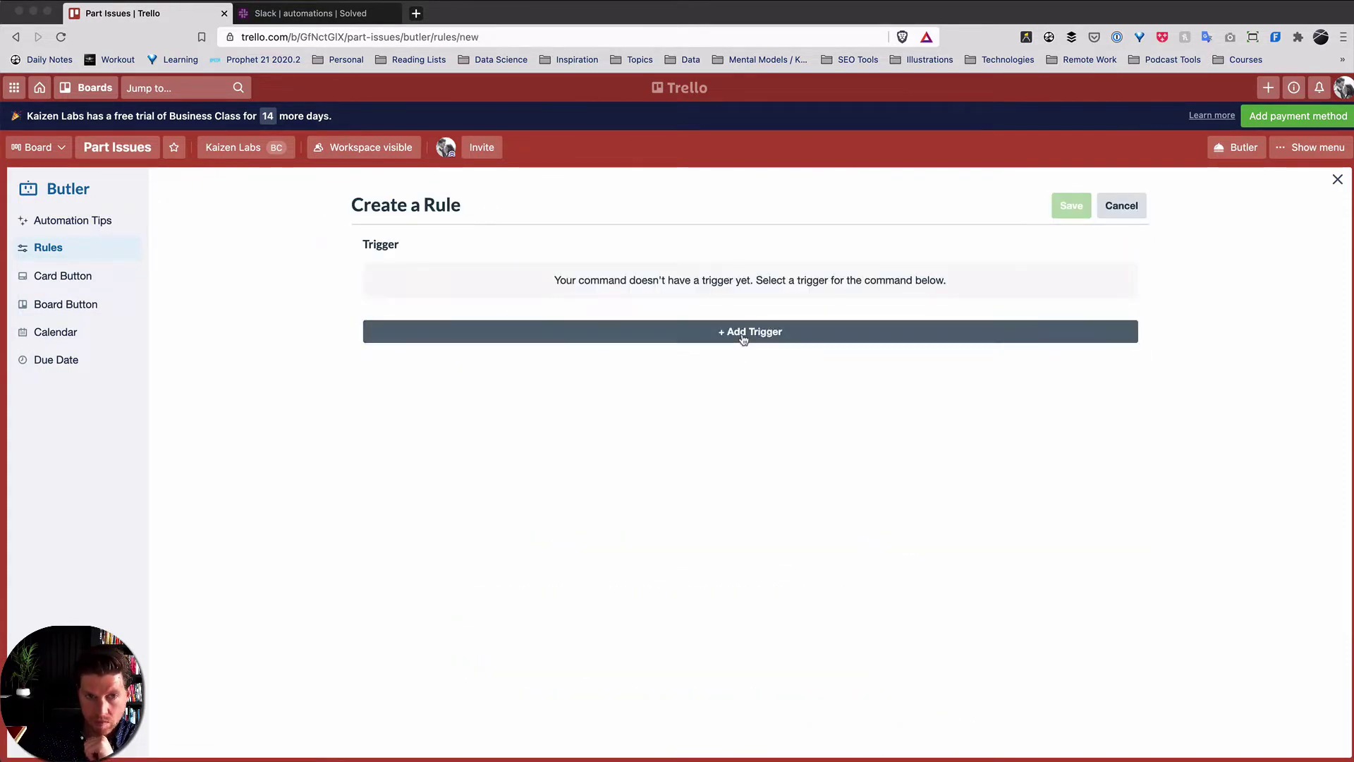
click(743, 340)
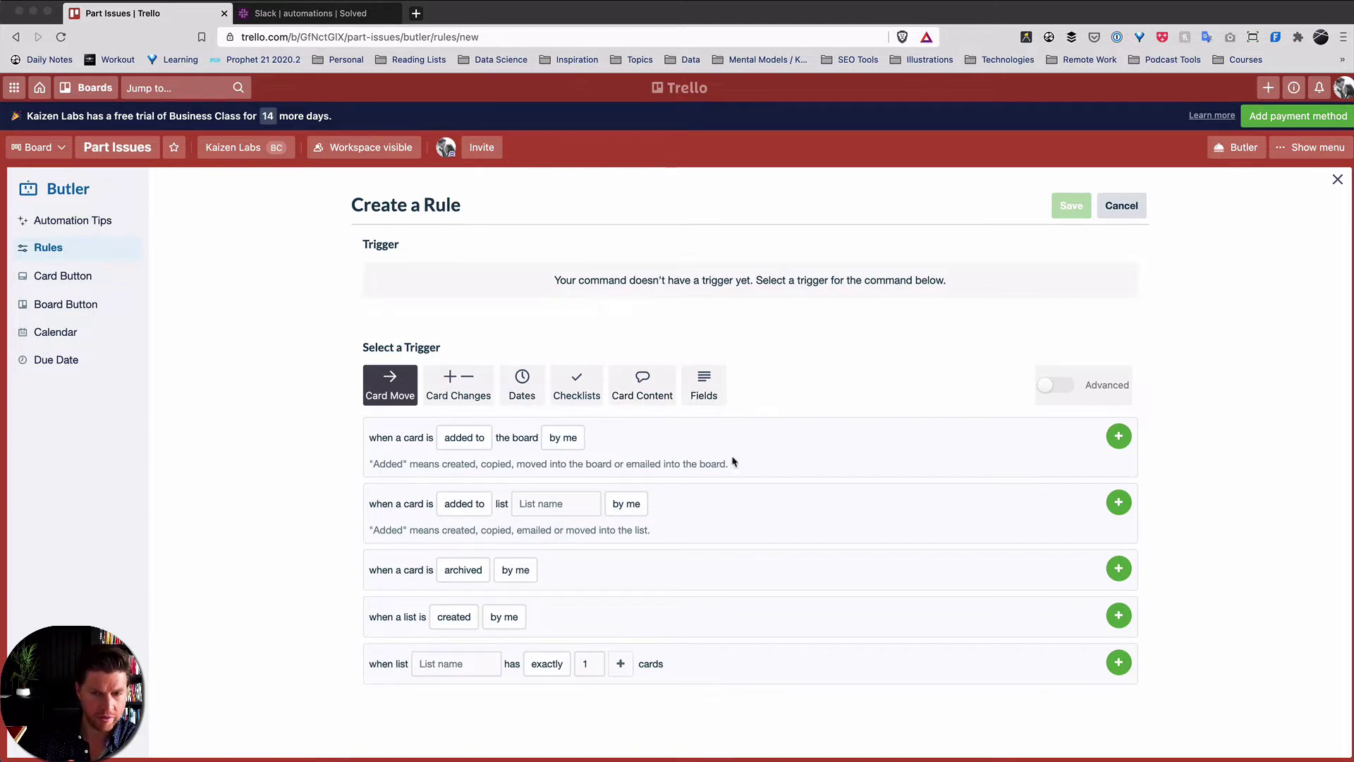
click(563, 437)
click(569, 466)
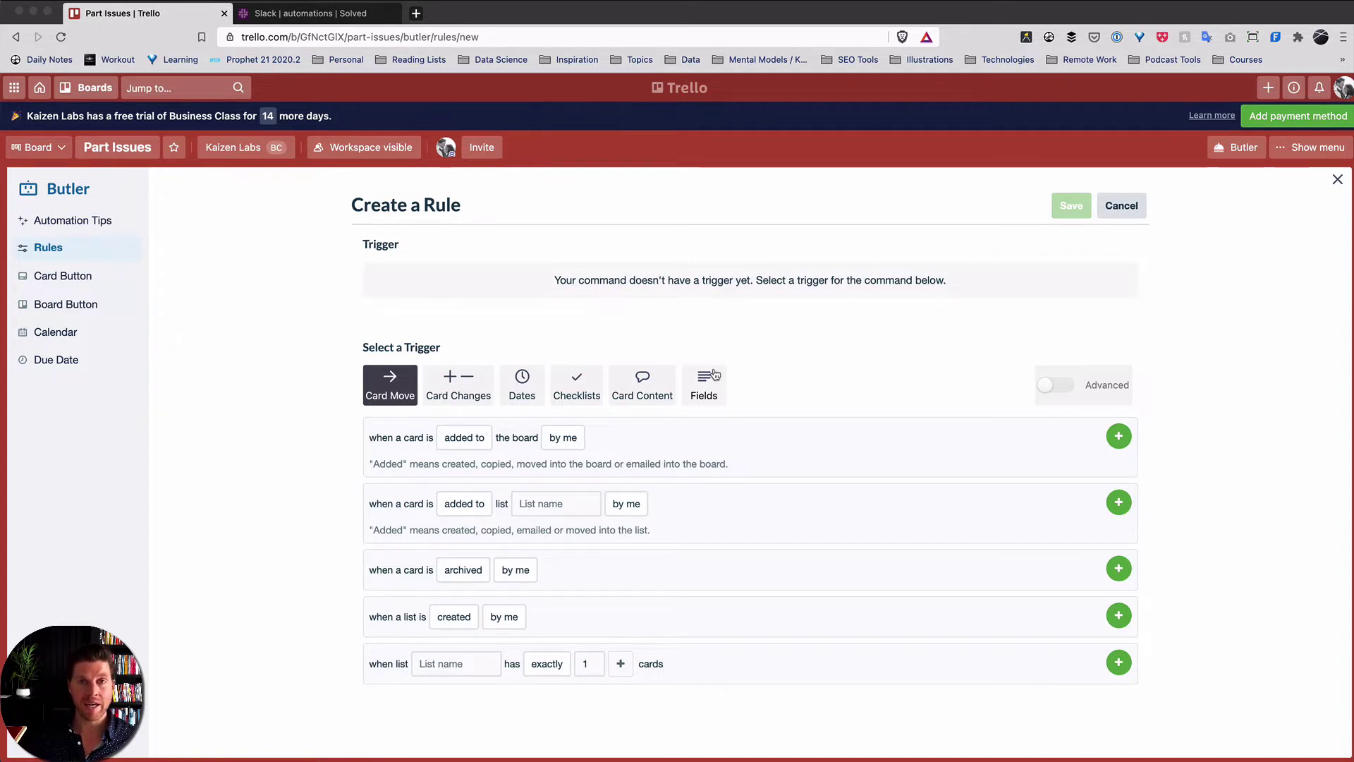
- Set the rule trigger to a card being added to the Completed list by anyone
click(516, 570)
click(464, 504)
click(532, 504)
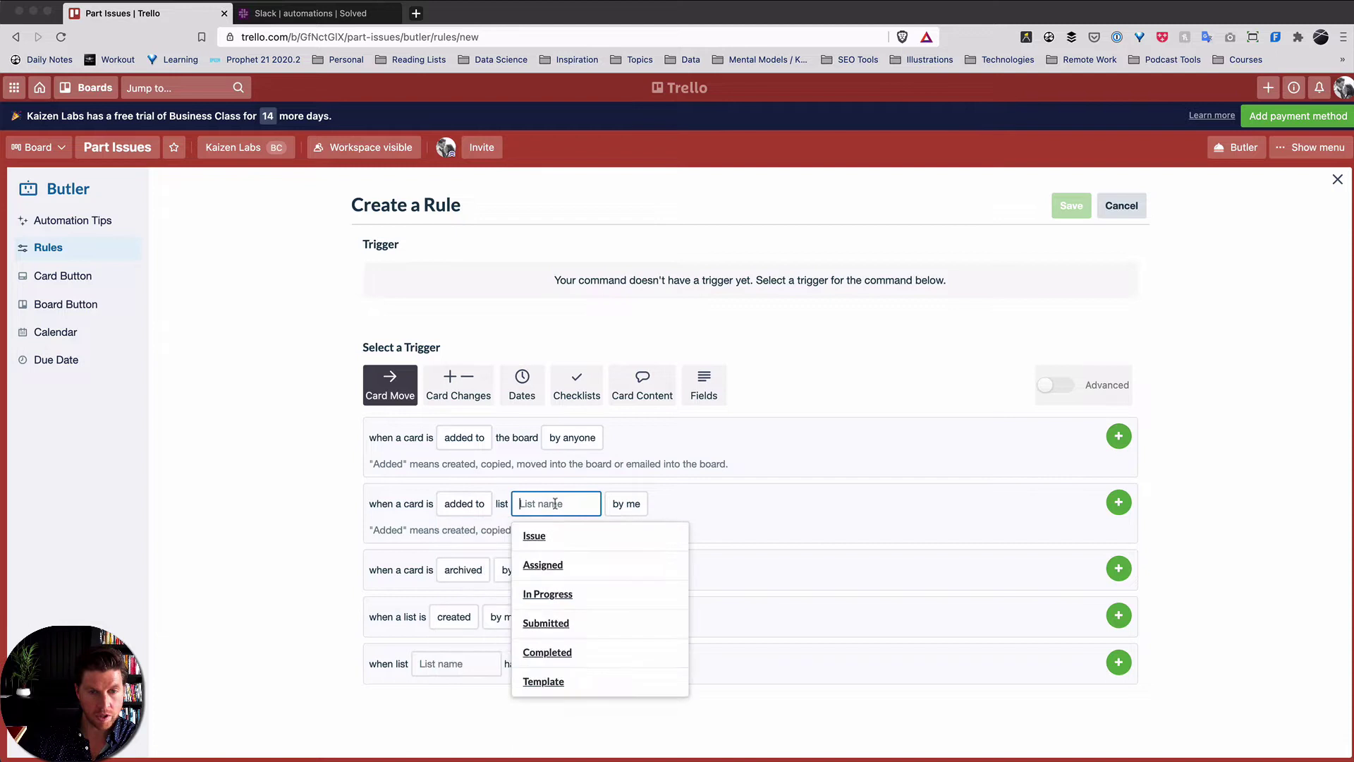
click(564, 653)
click(626, 504)
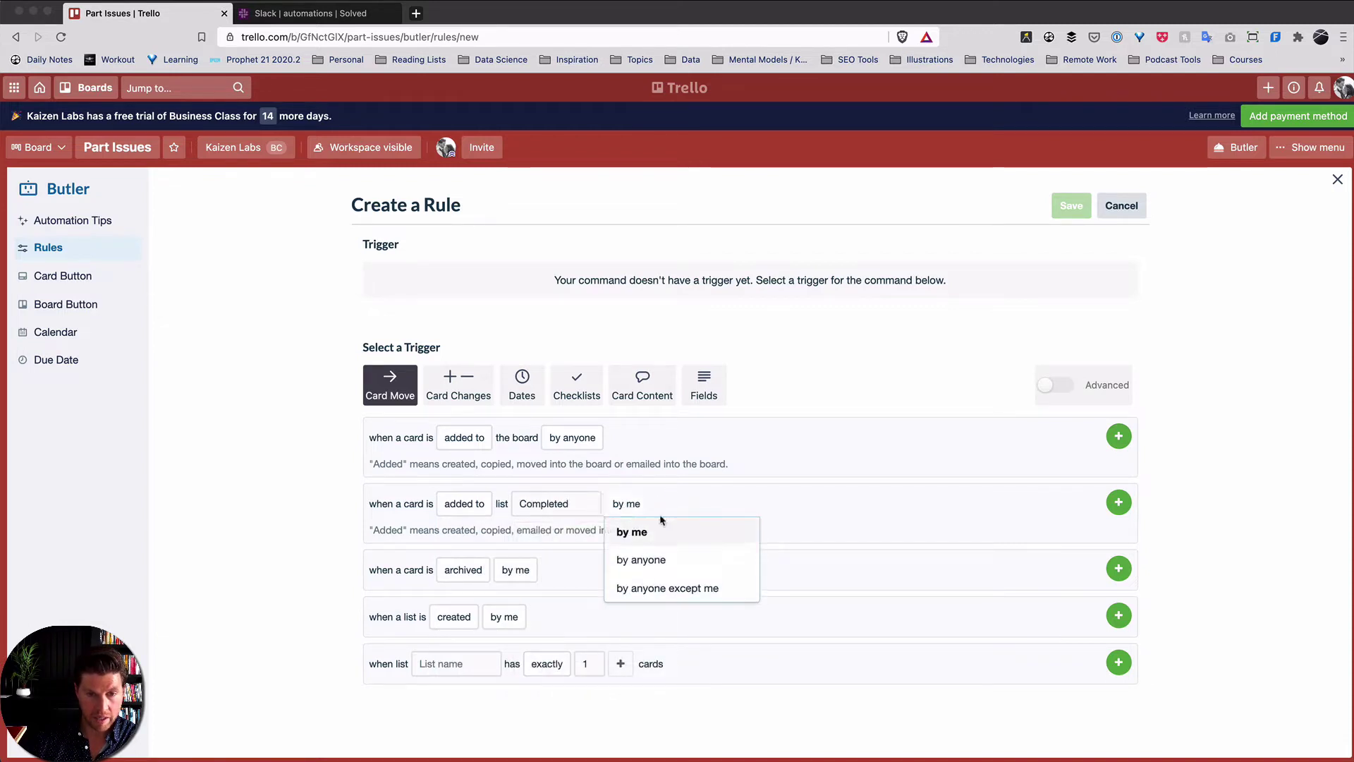
click(660, 559)
click(1119, 503)
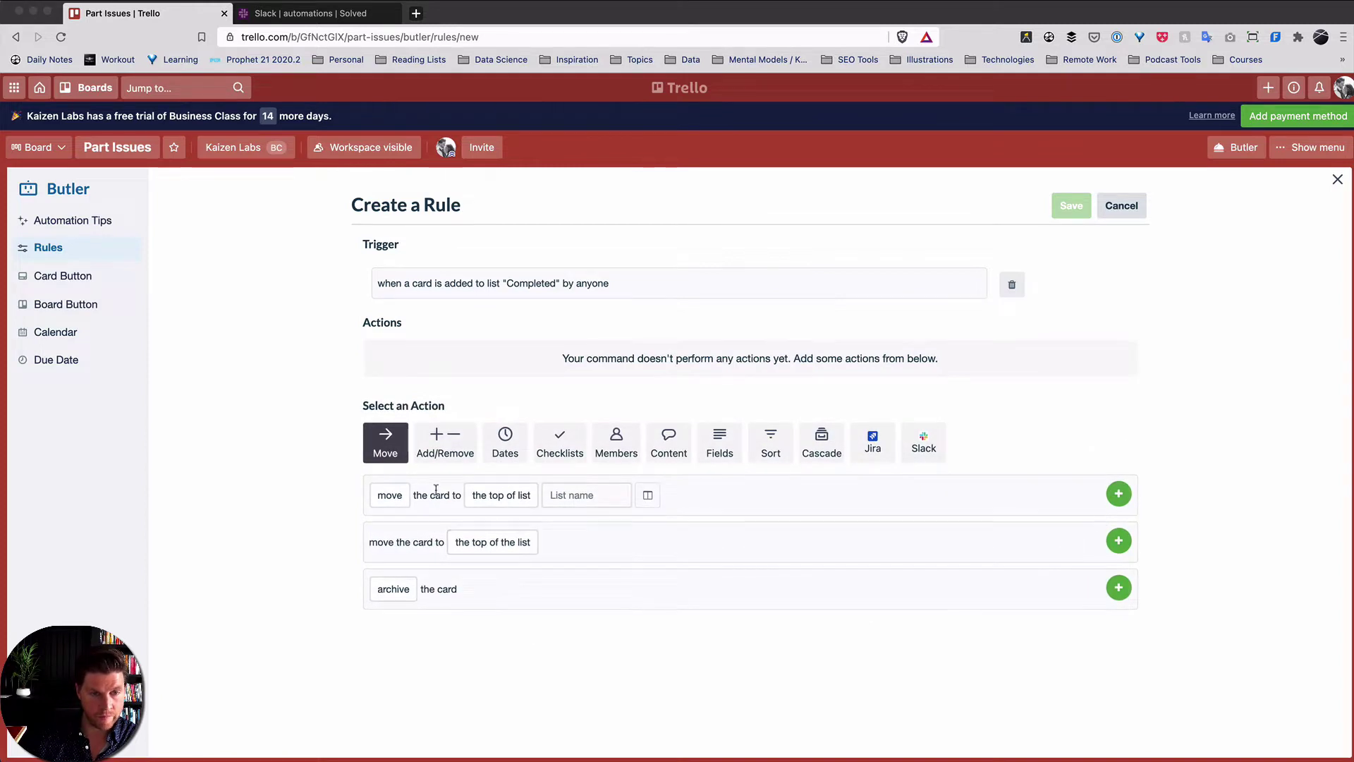
- Add an action removing the black Cage label, then save the rule
click(448, 450)
click(425, 495)
click(452, 449)
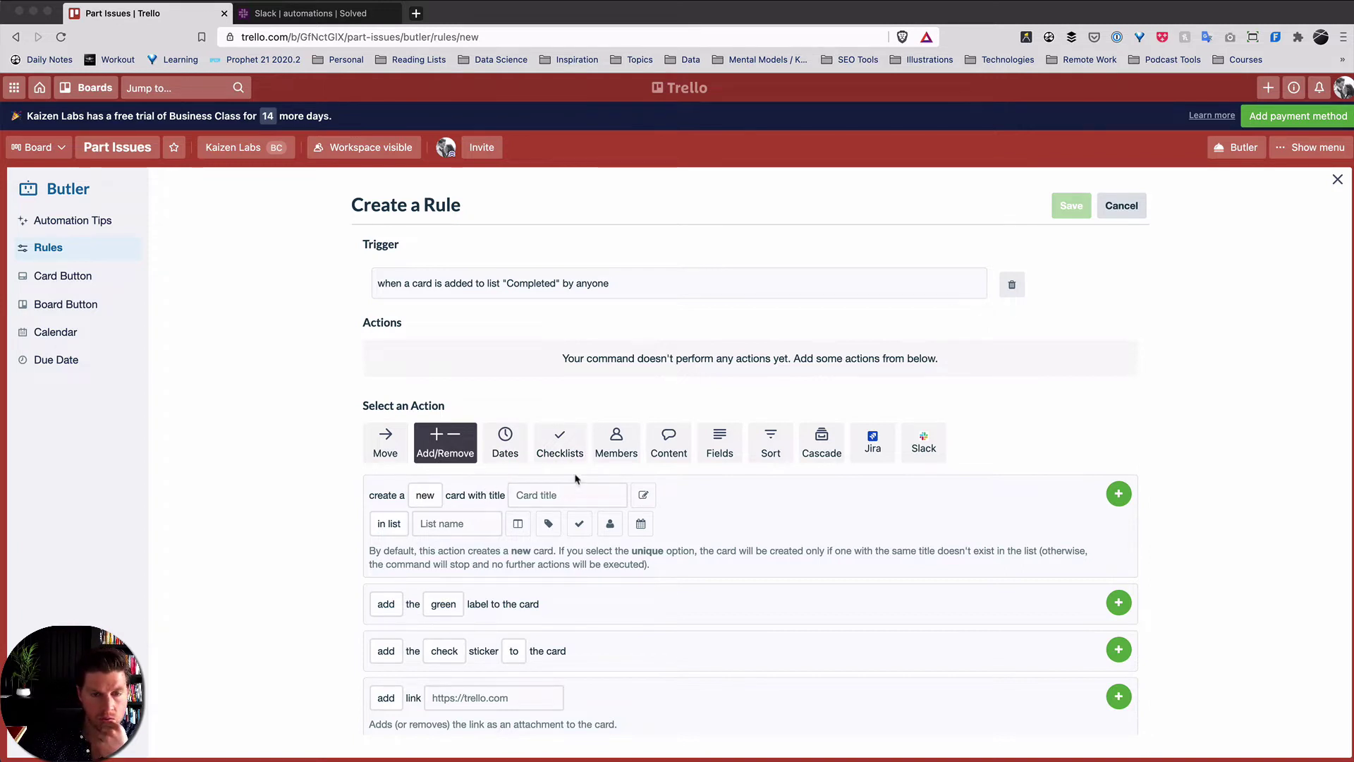
click(425, 495)
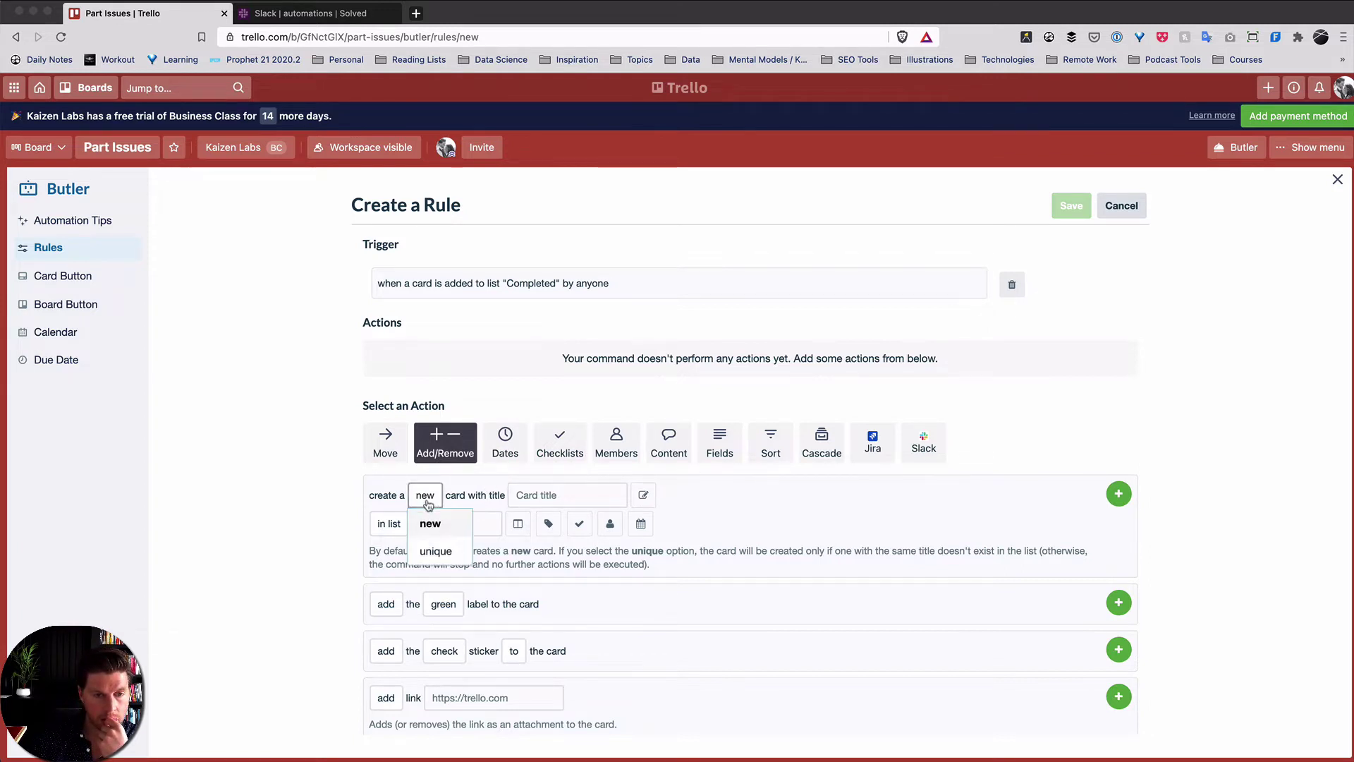
scroll(662, 607, down, 1)
scroll(662, 607, down, 3)
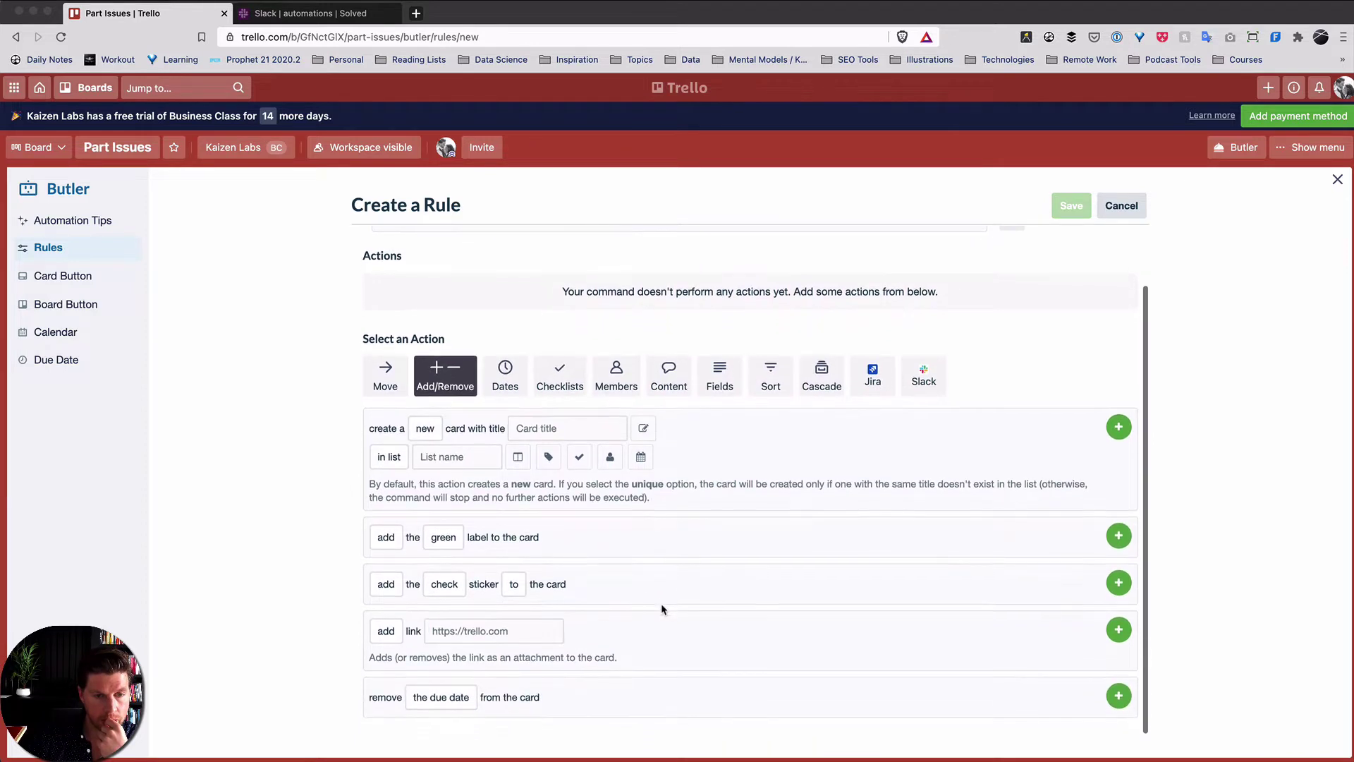
click(387, 537)
click(399, 591)
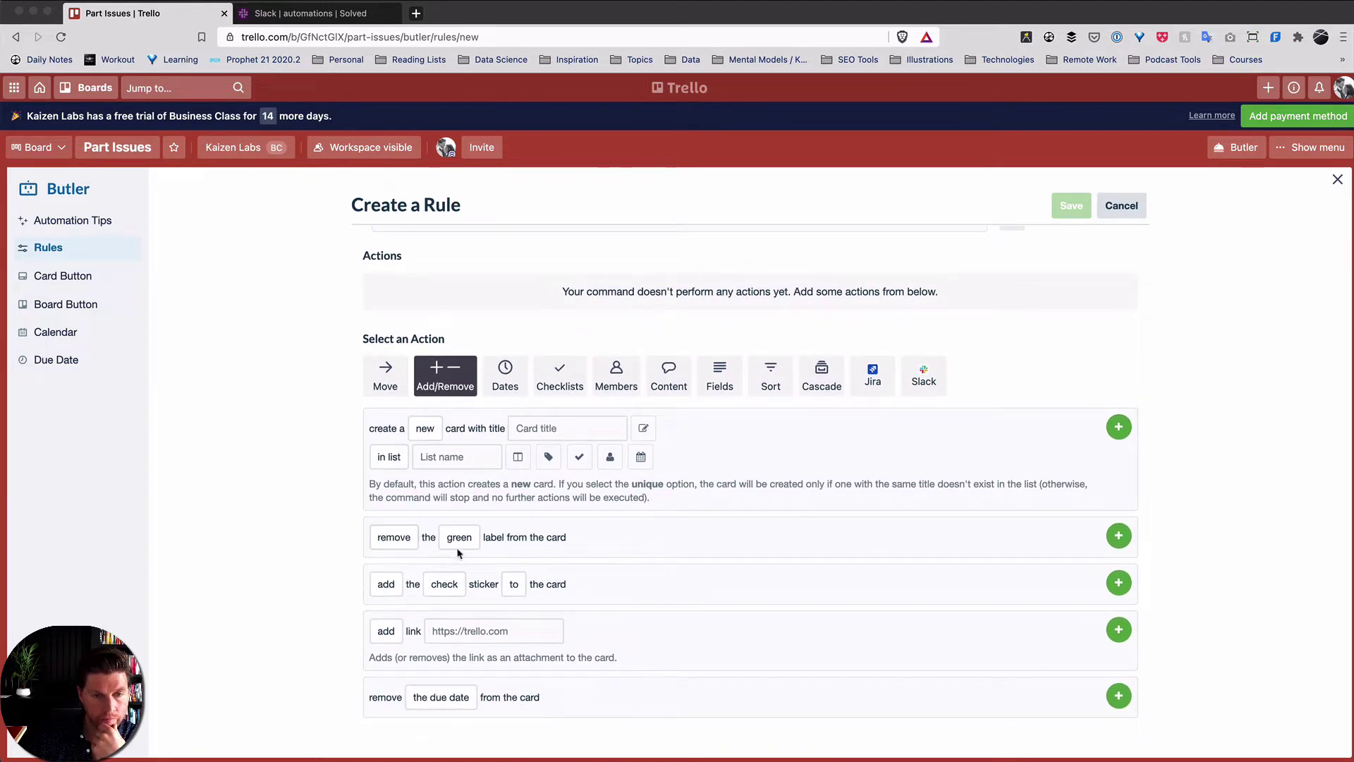
click(459, 537)
scroll(517, 616, down, 1)
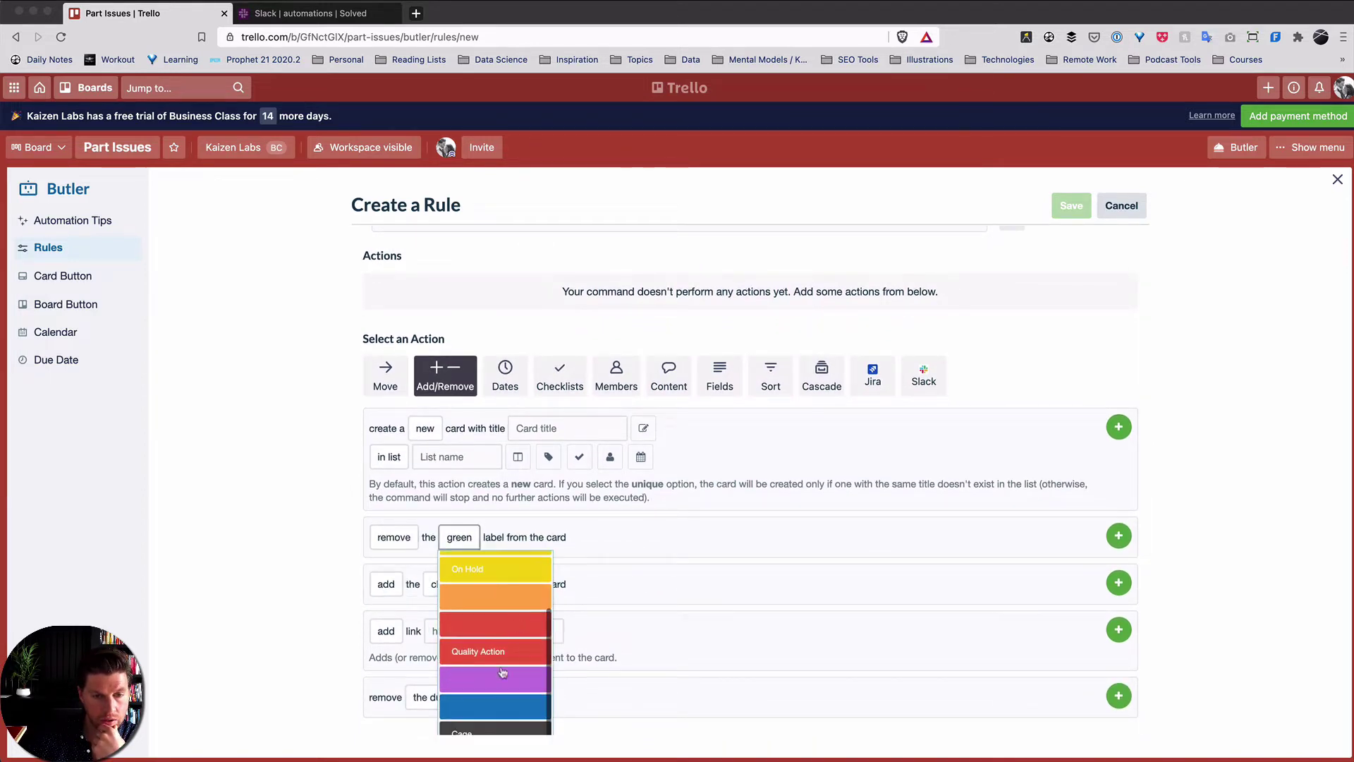
click(478, 731)
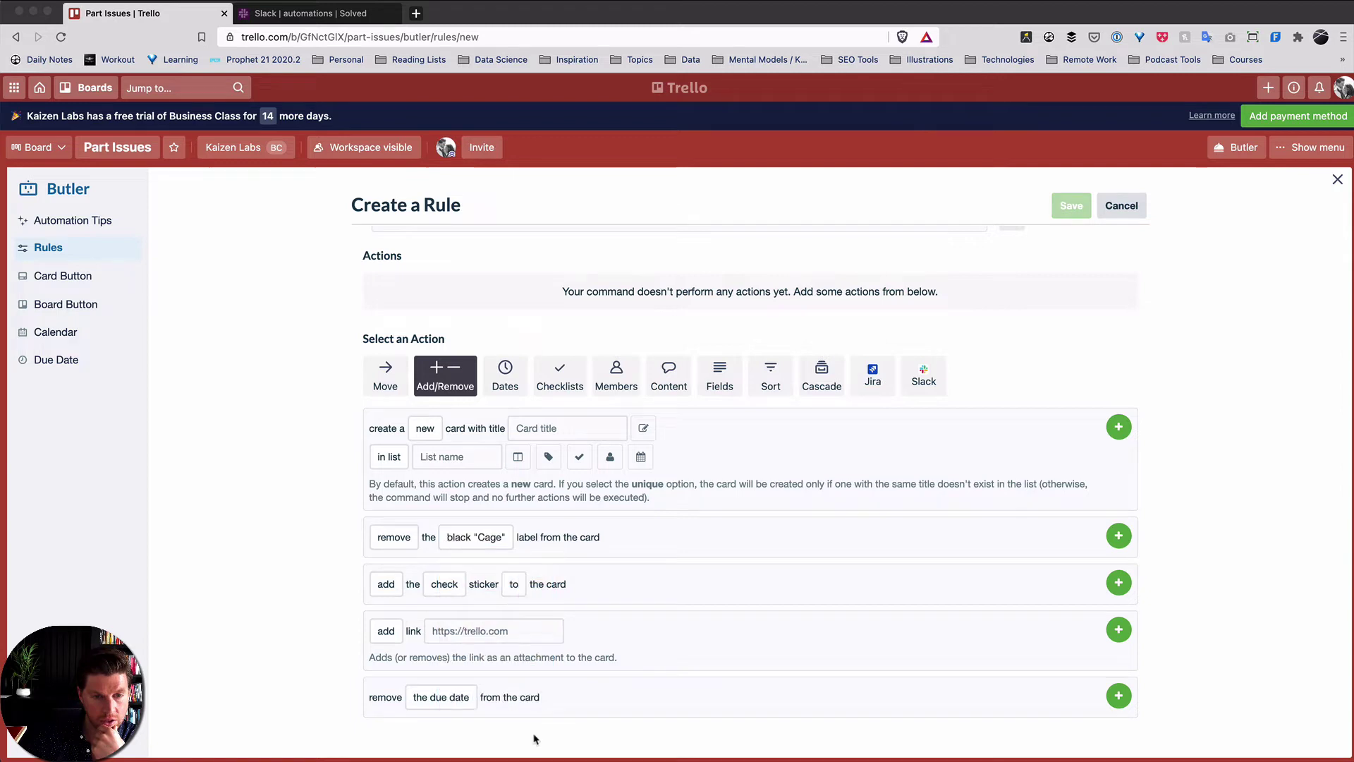
click(1119, 536)
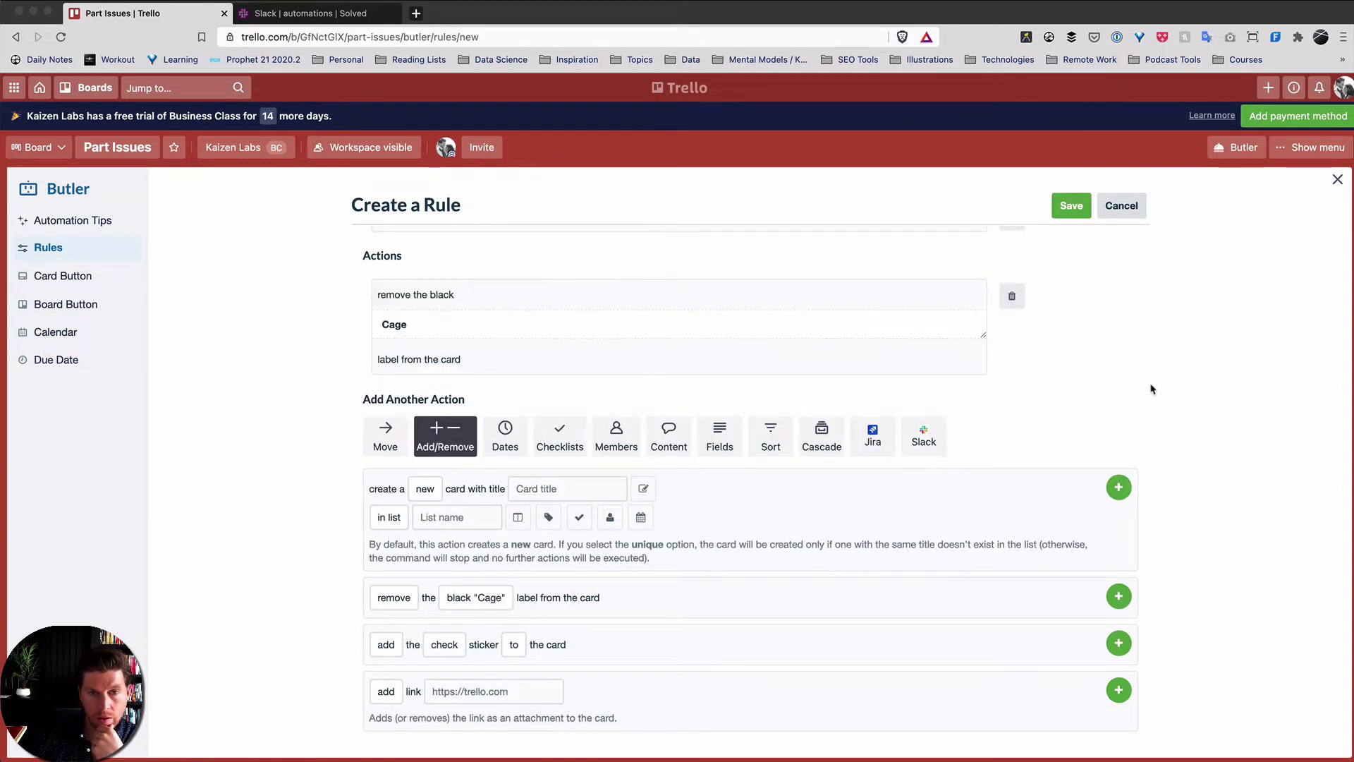
click(1072, 206)
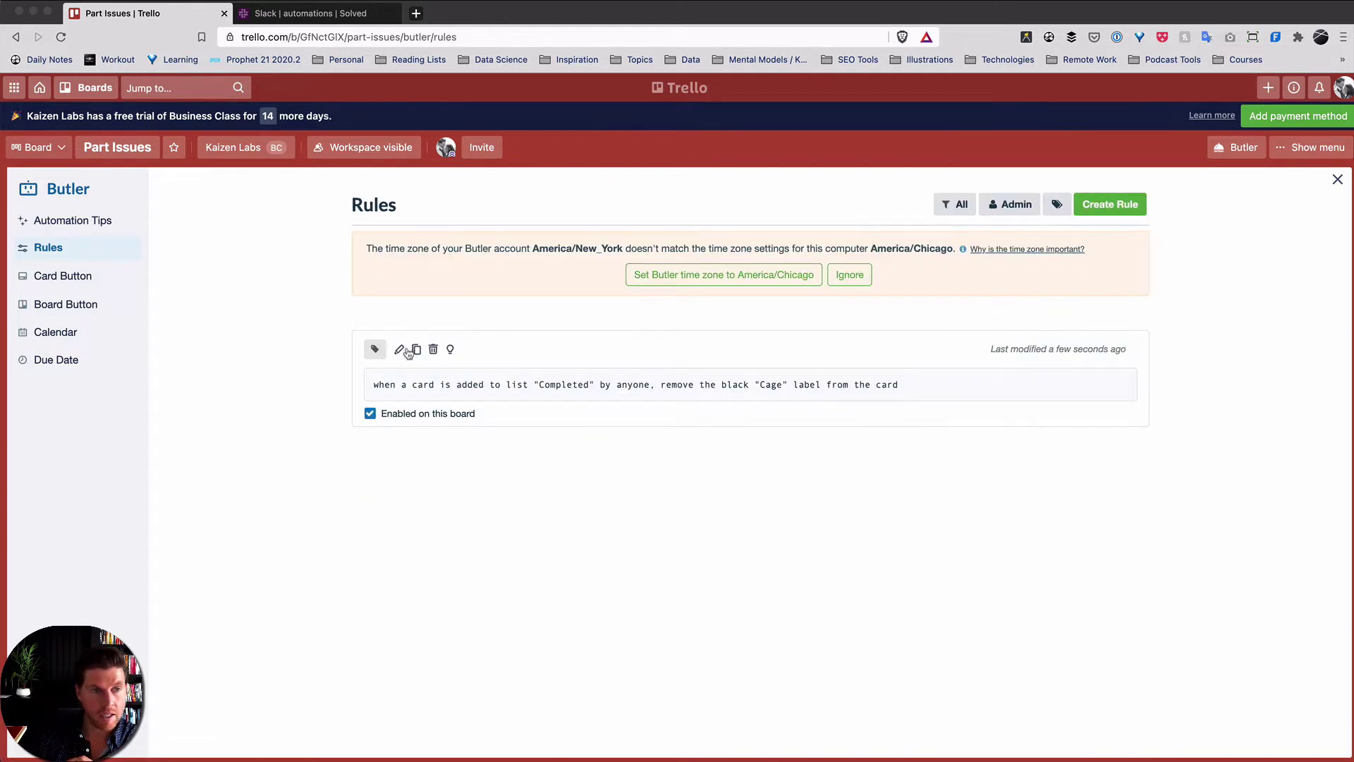
- Close Butler, drag card 458524 03 from Submitted to Completed, and reopen Butler
click(1339, 181)
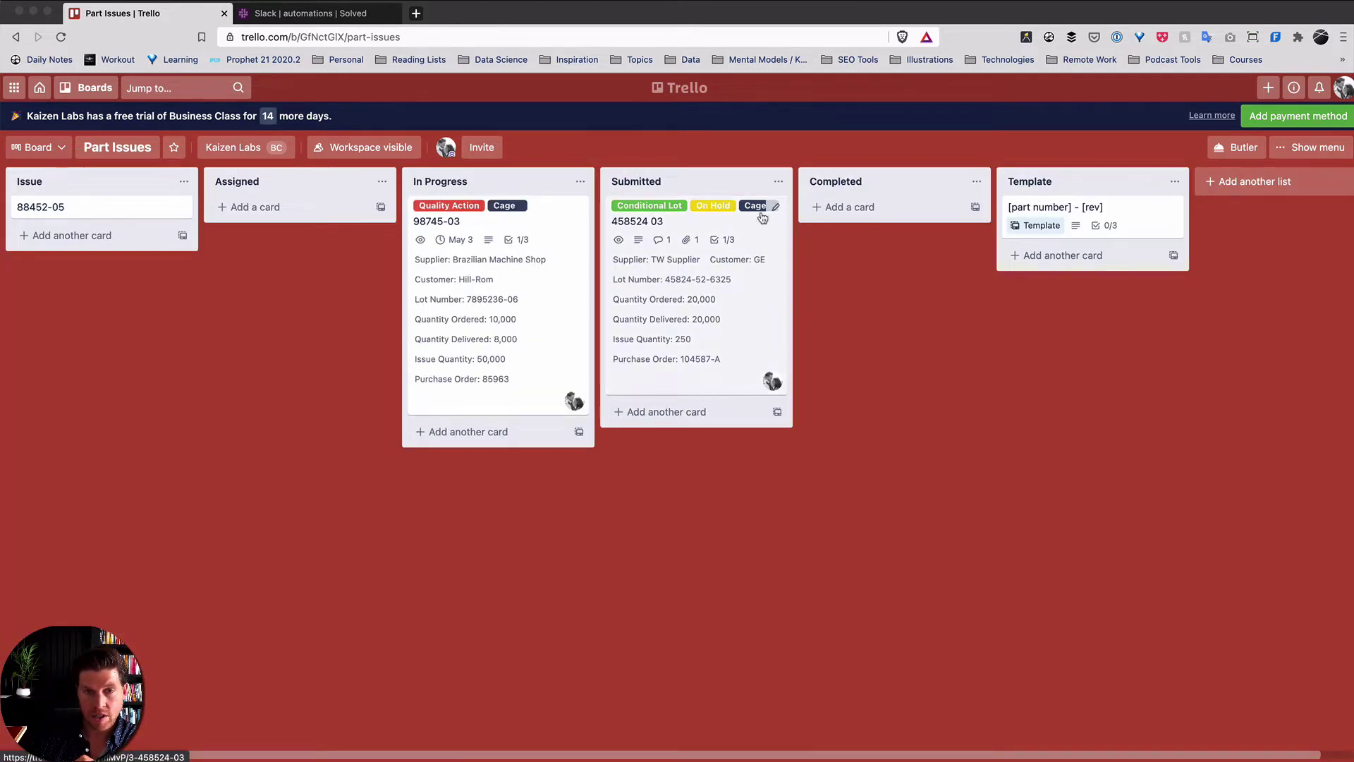
drag(683, 290, 818, 255)
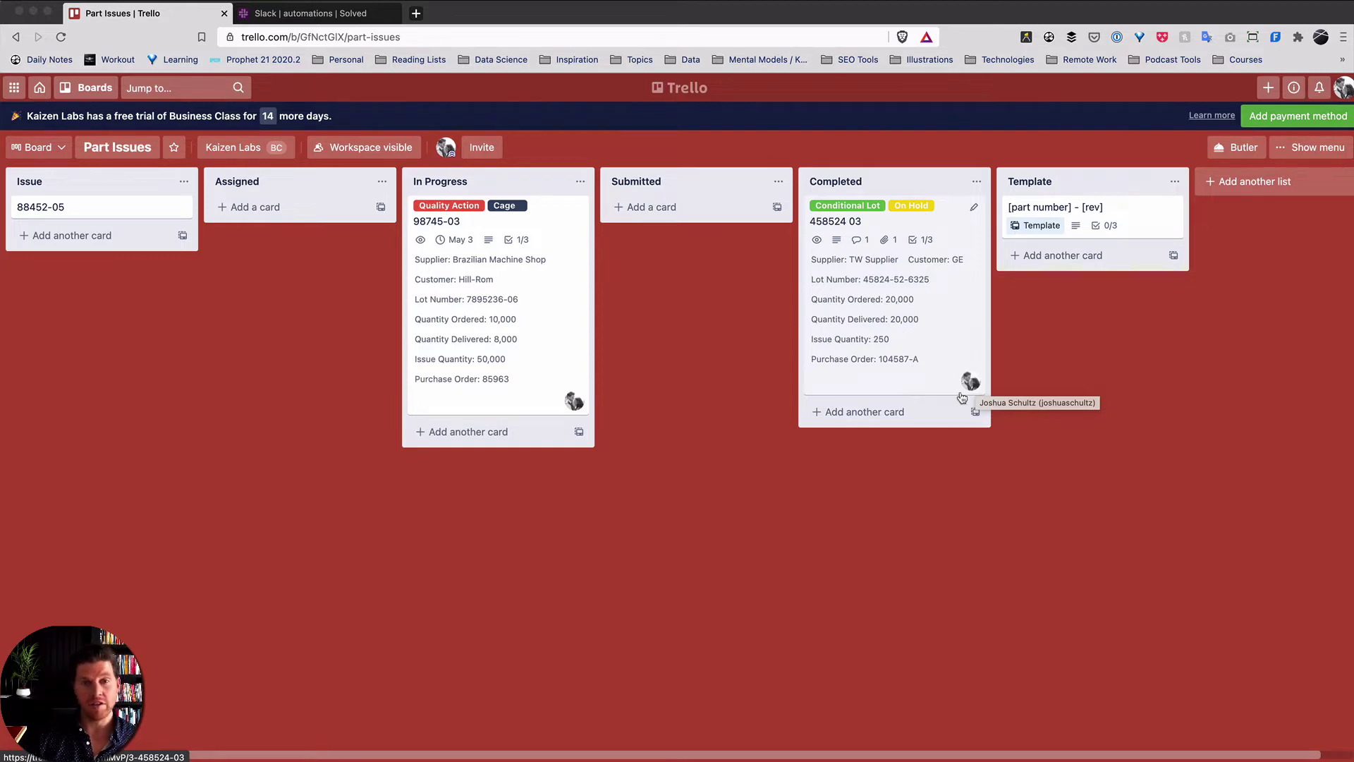
click(1231, 148)
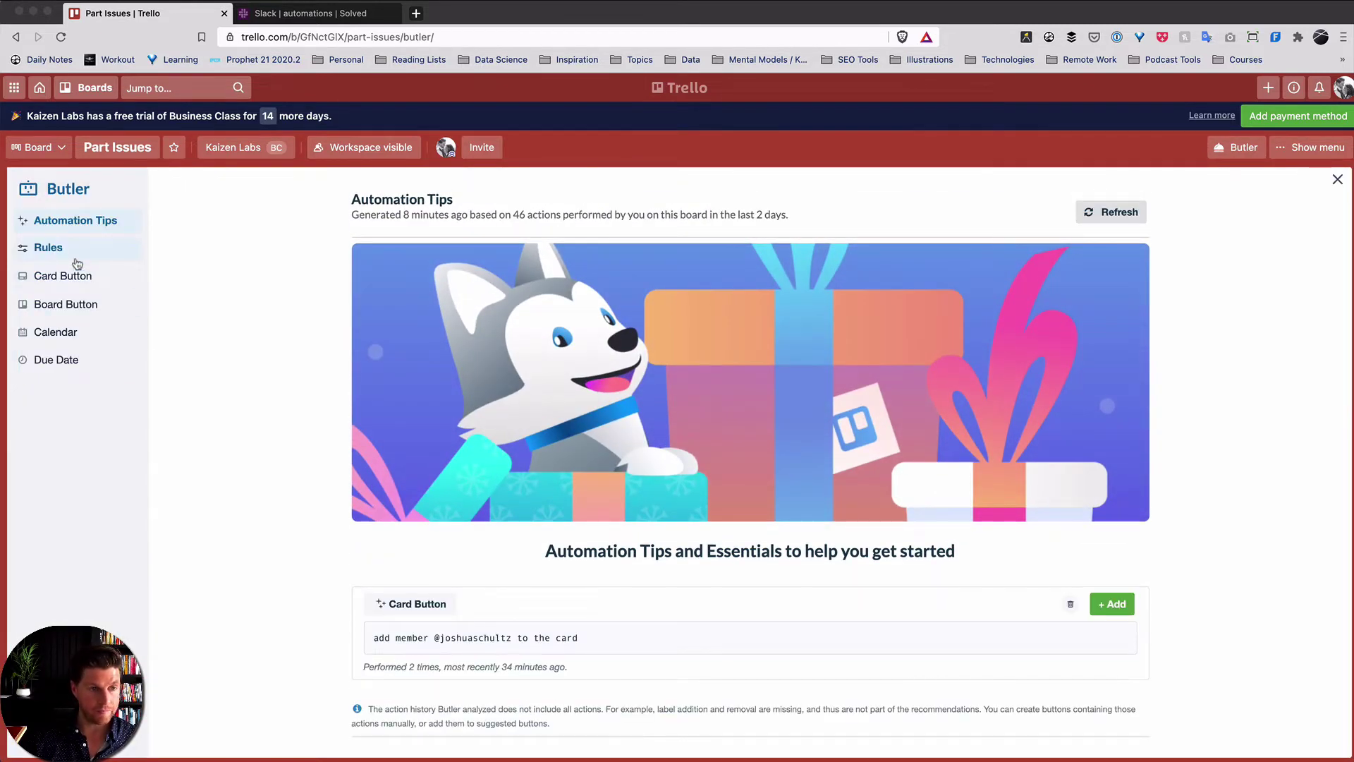
- Create a new rule triggered when a card is added to Completed by anyone
click(44, 249)
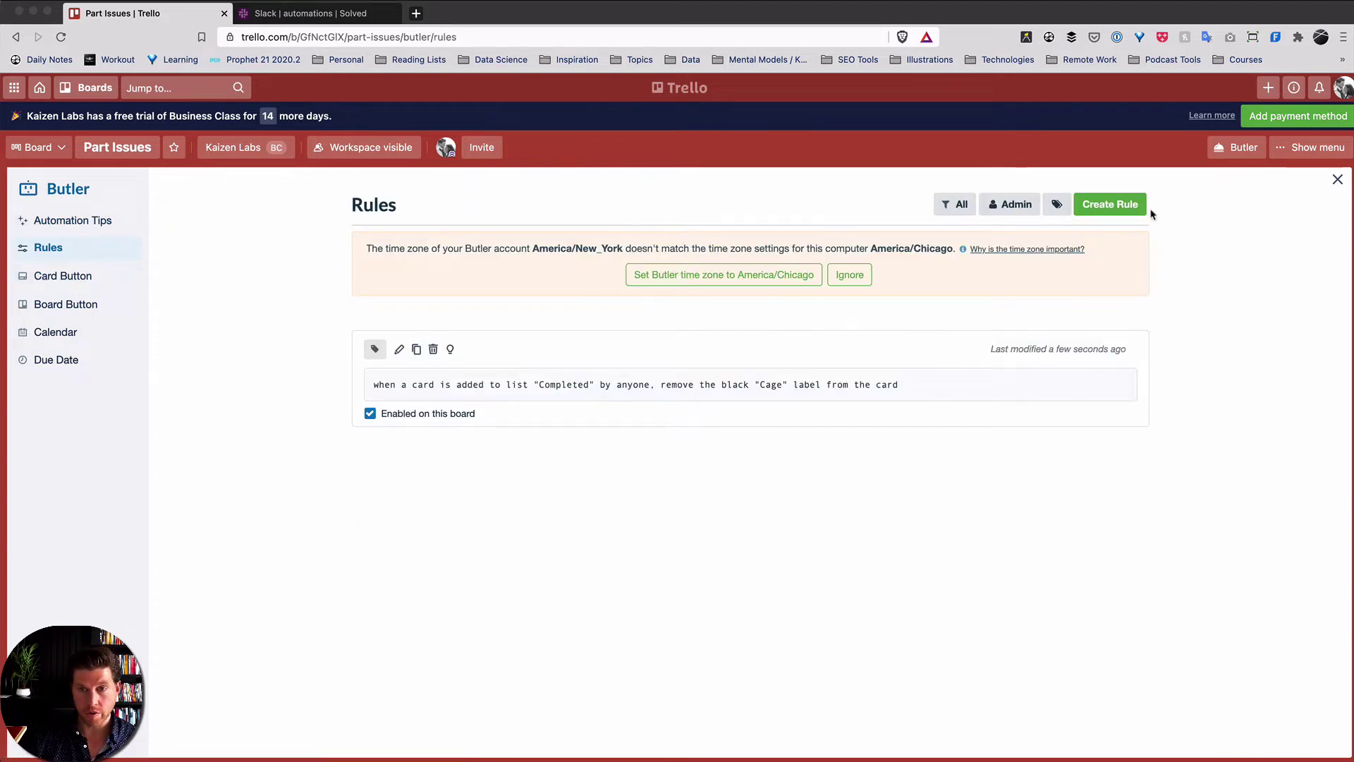
click(1127, 206)
click(771, 337)
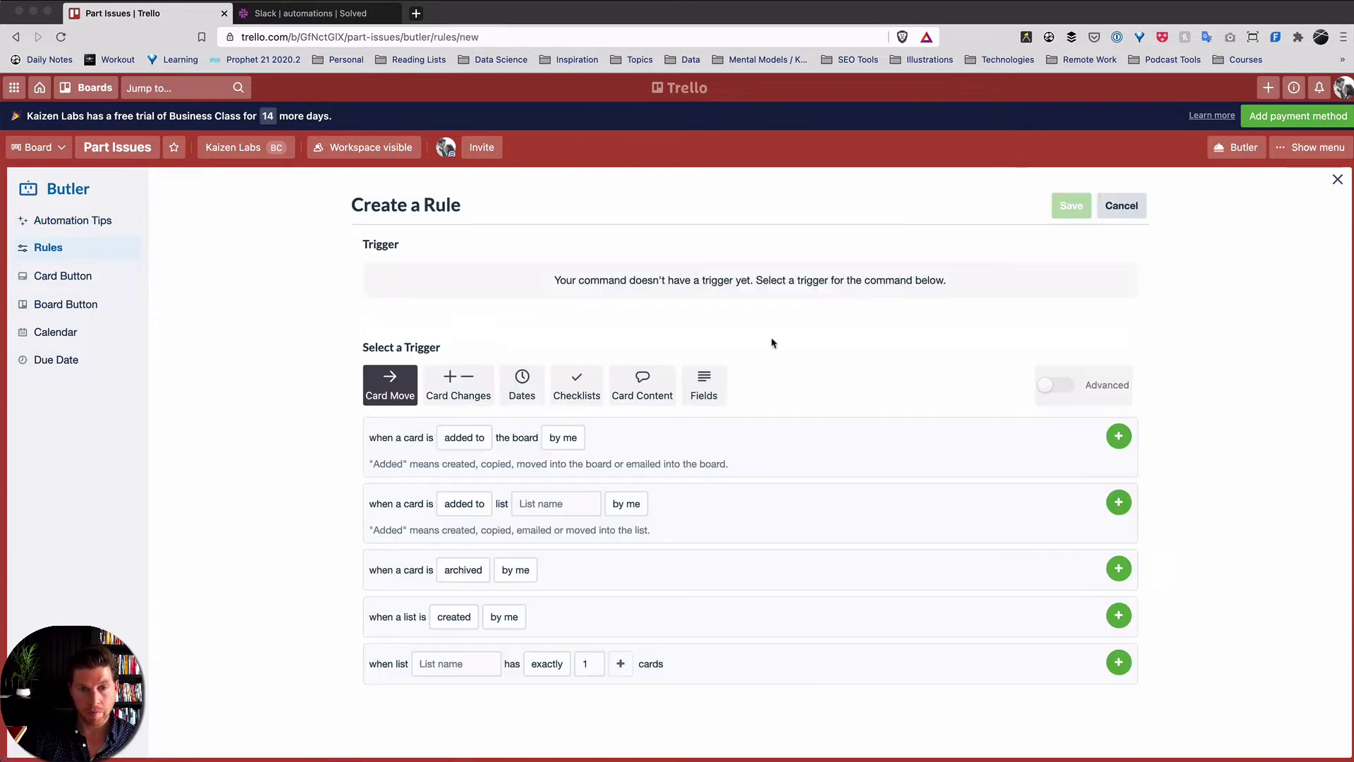
click(465, 504)
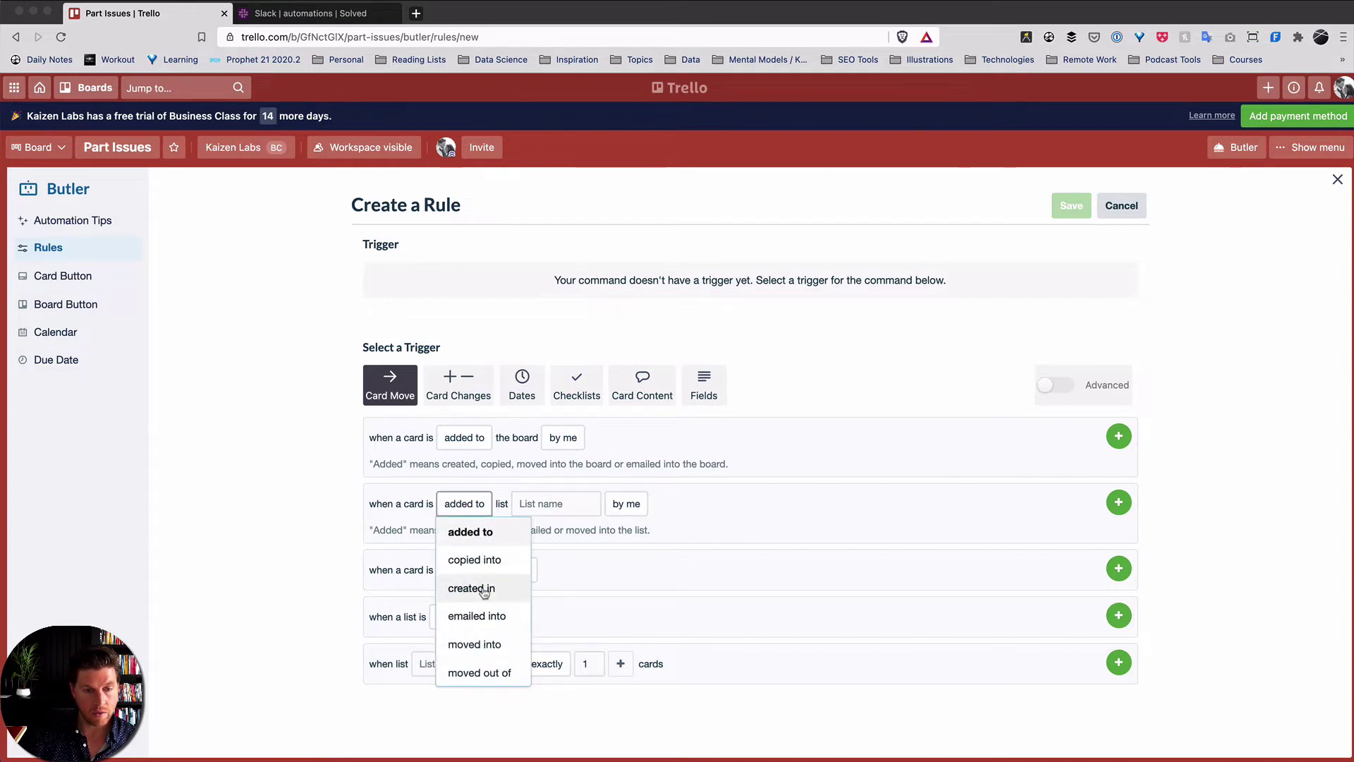
click(547, 503)
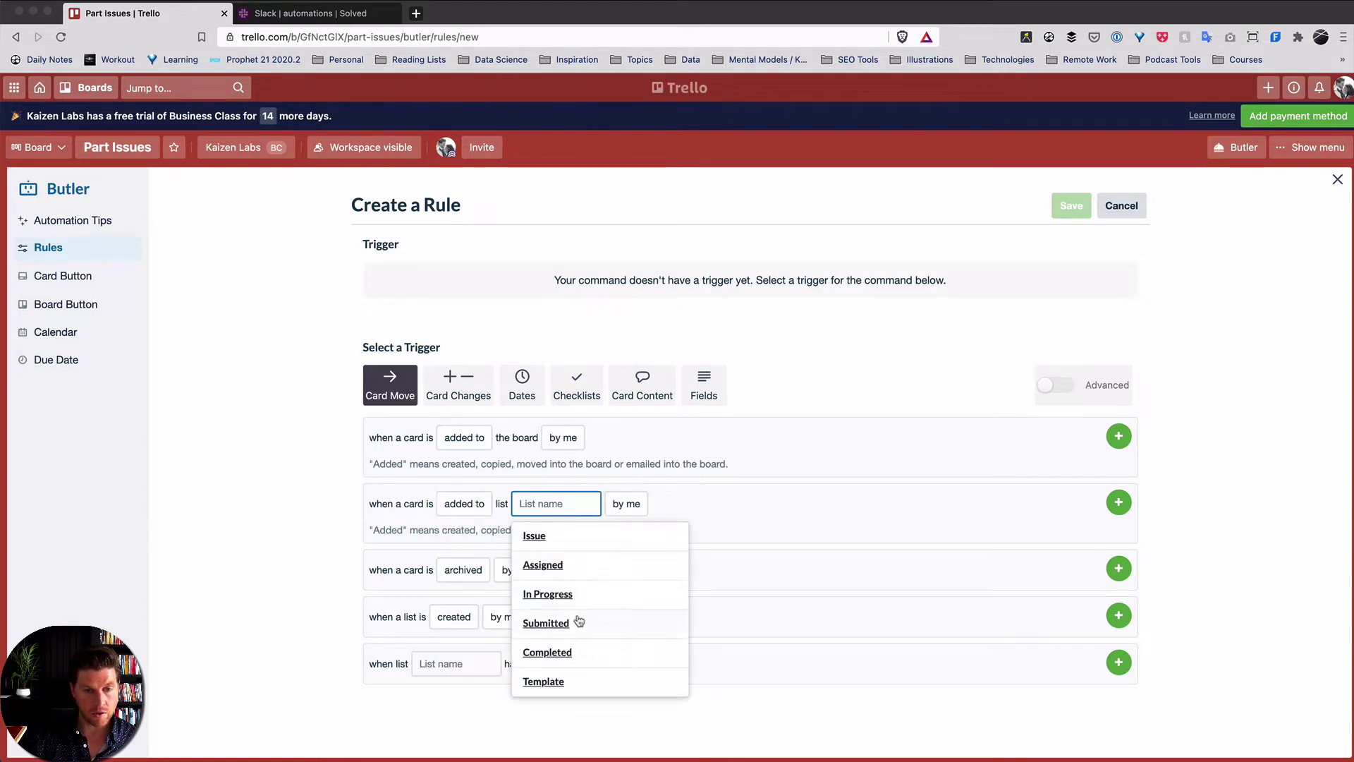
click(554, 652)
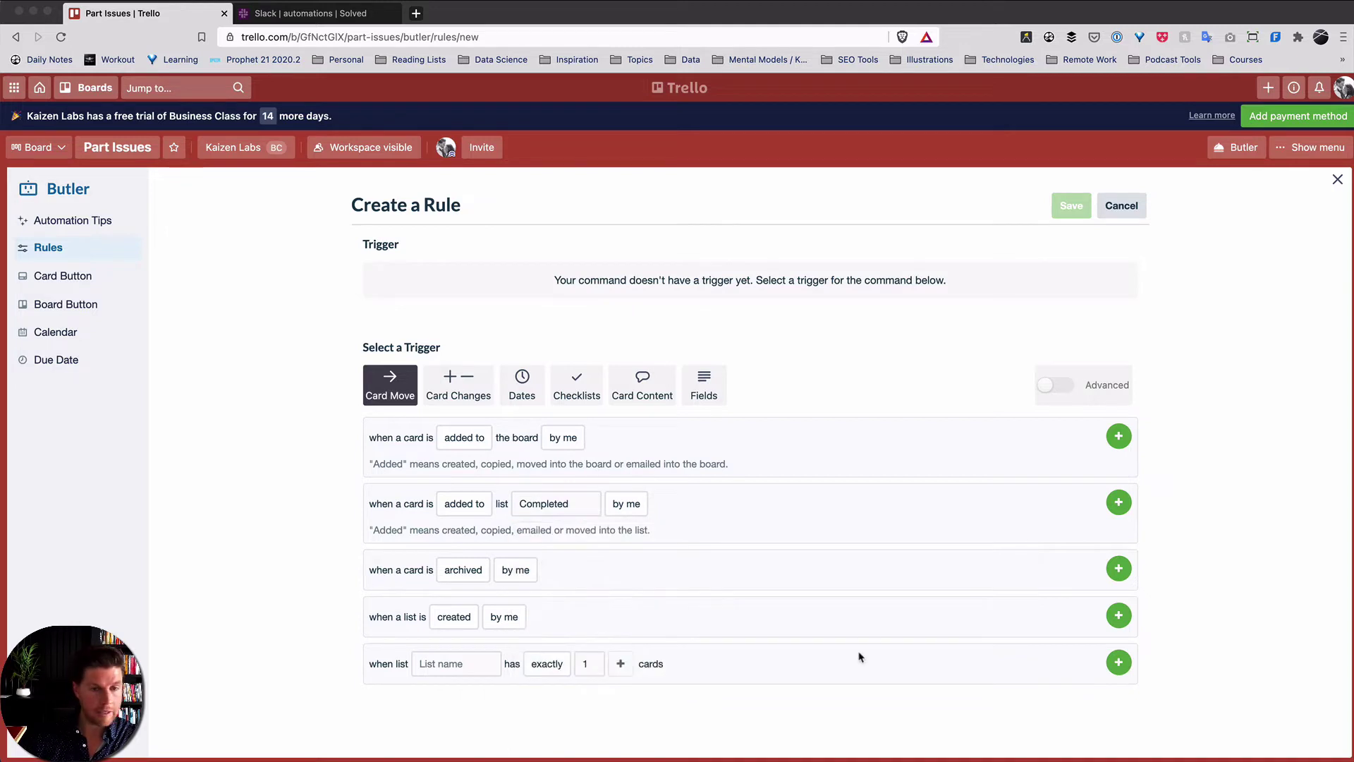
click(634, 515)
click(681, 557)
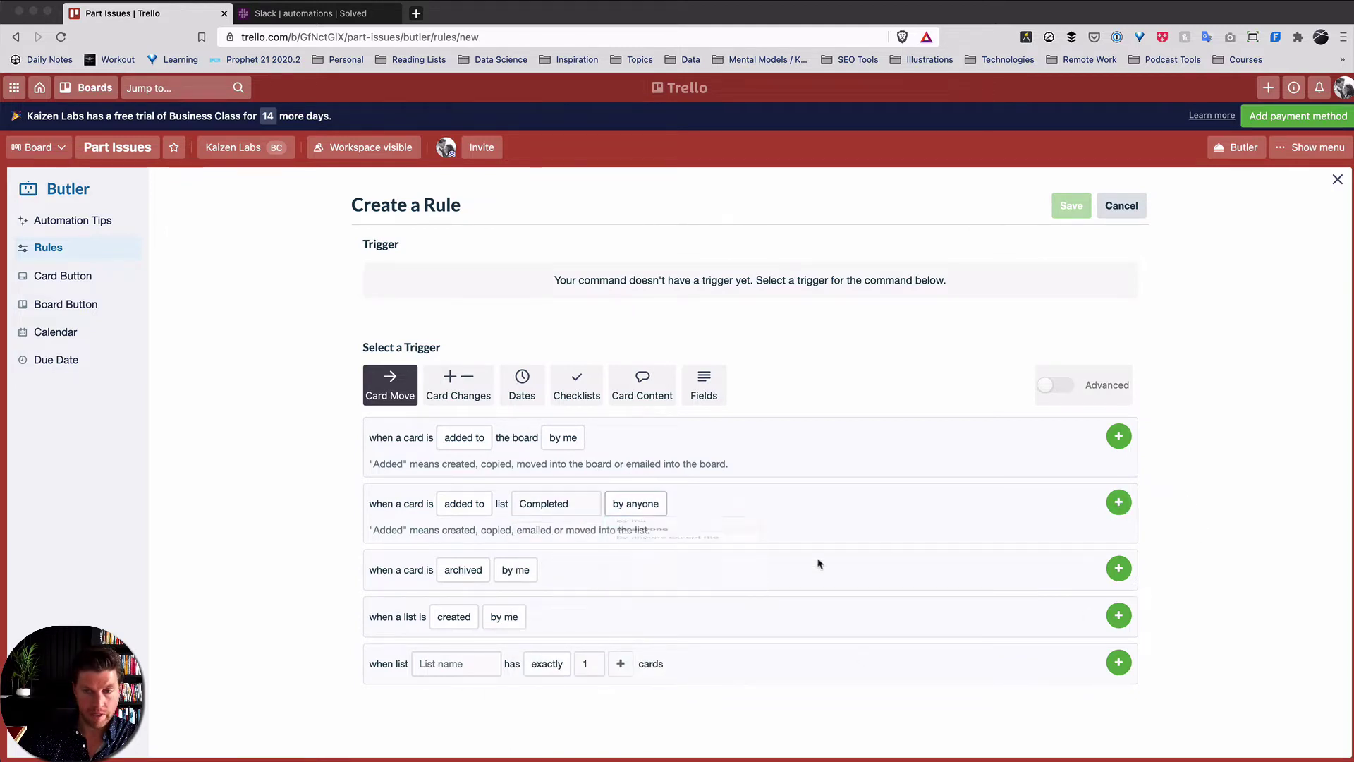
click(1117, 505)
- Add a 'remove all the members' action and save the second rule
click(448, 437)
click(434, 498)
scroll(437, 500, down, 2)
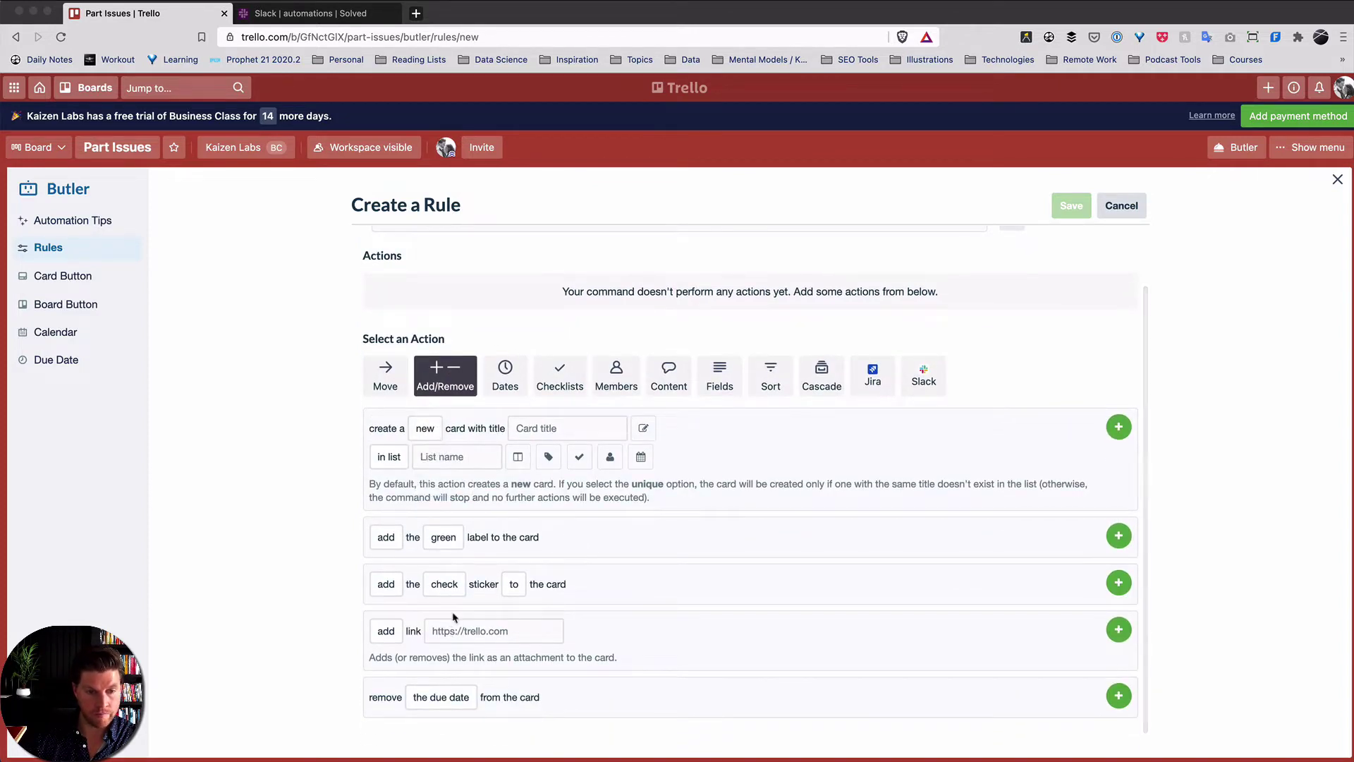
click(441, 697)
click(430, 429)
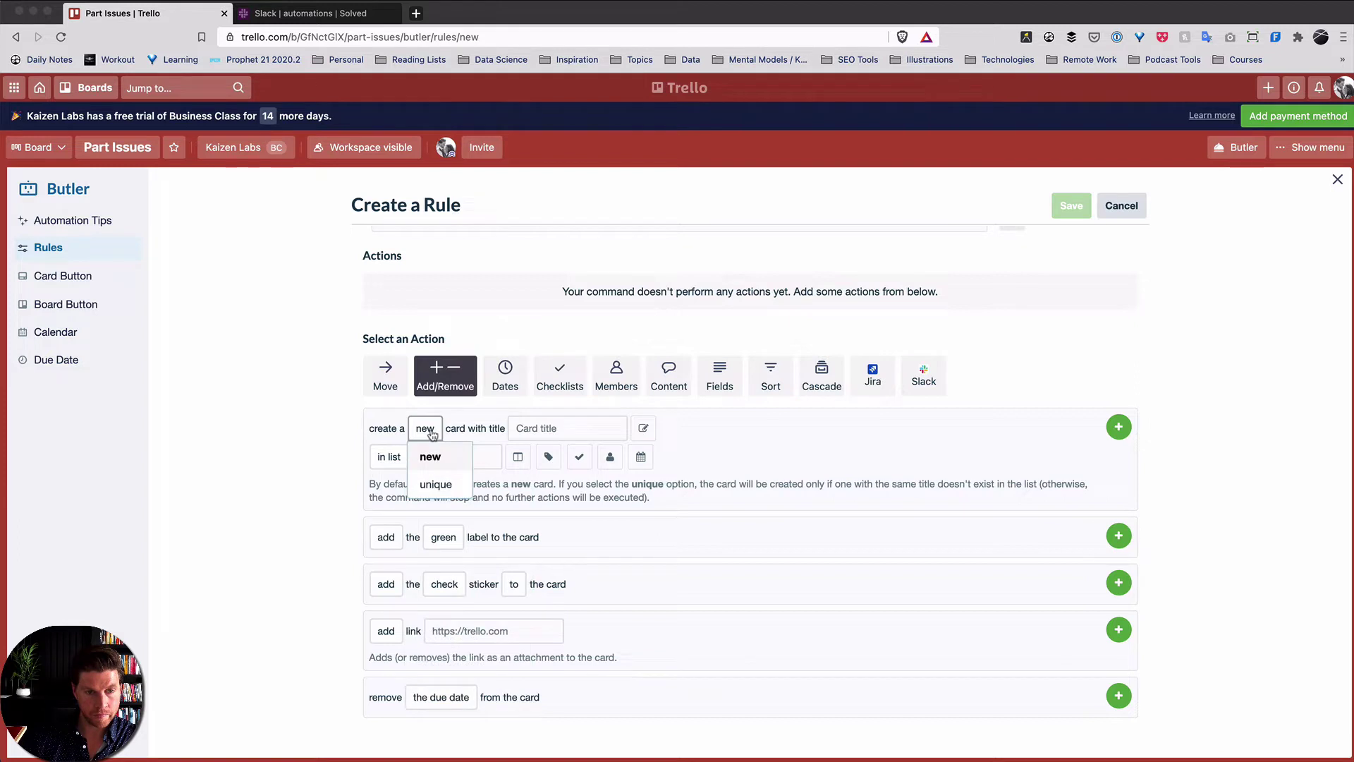
click(618, 381)
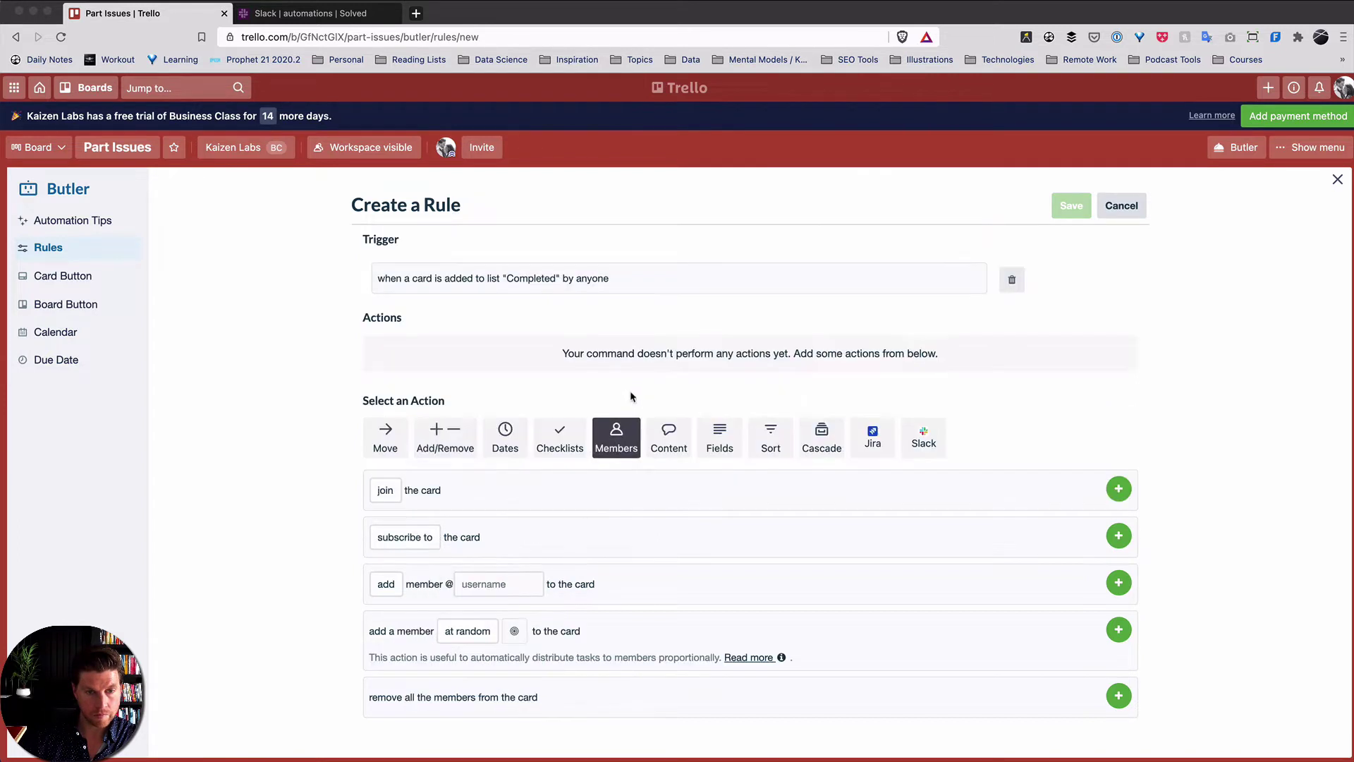
click(387, 587)
click(392, 635)
click(502, 584)
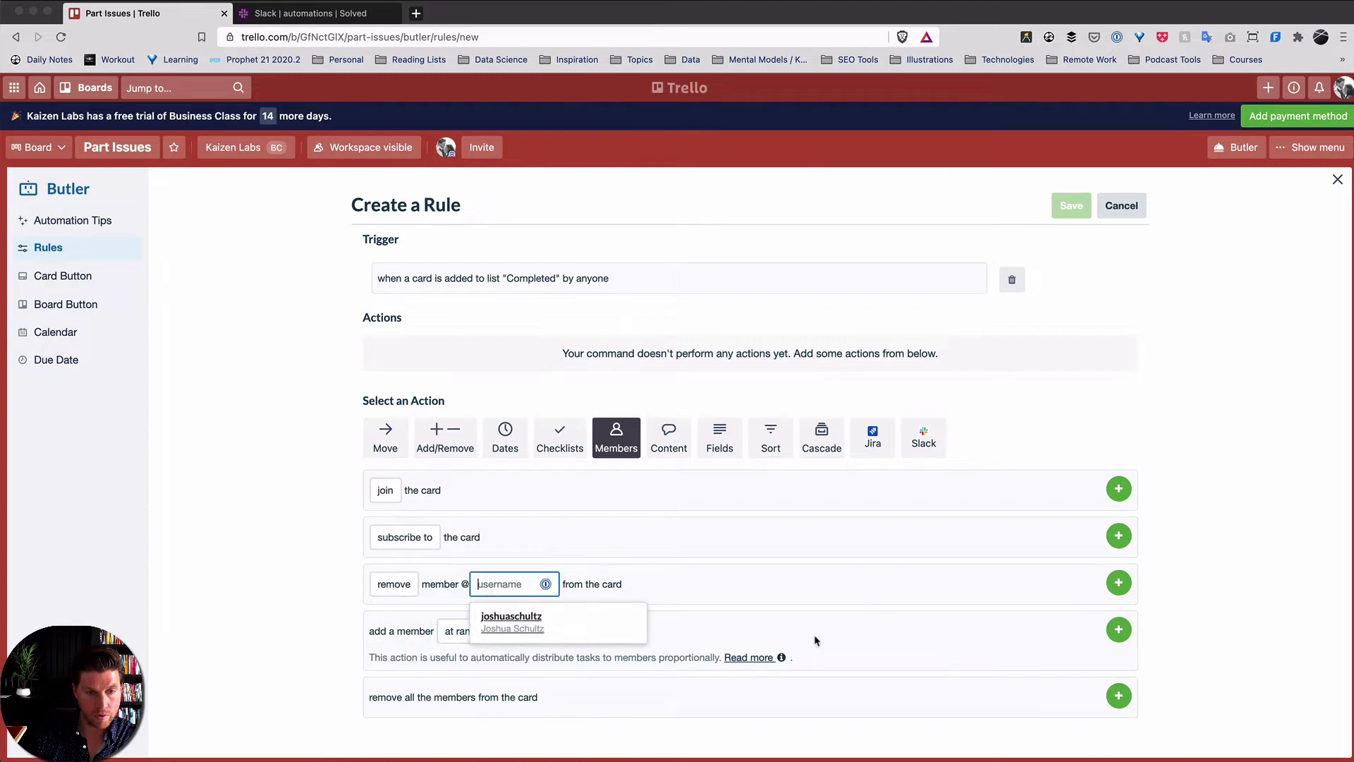
click(536, 620)
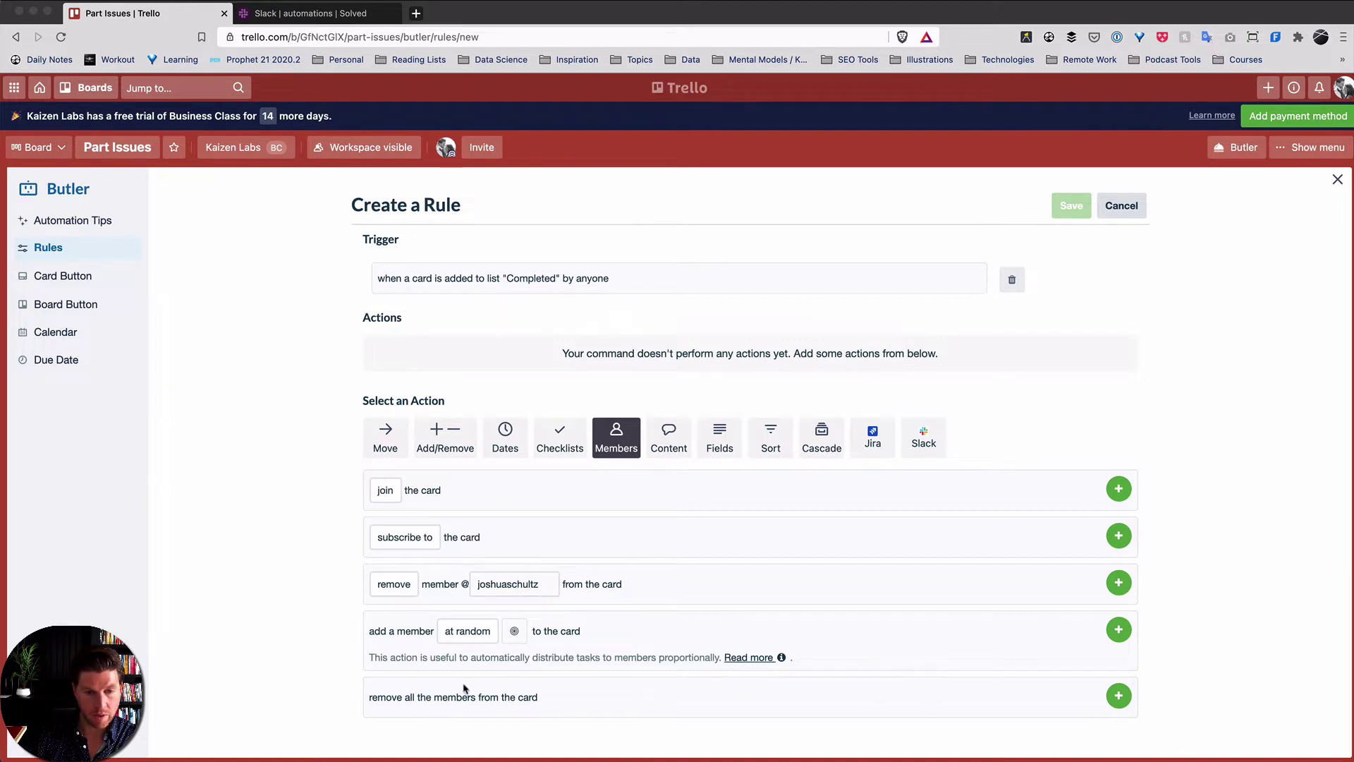
click(1119, 697)
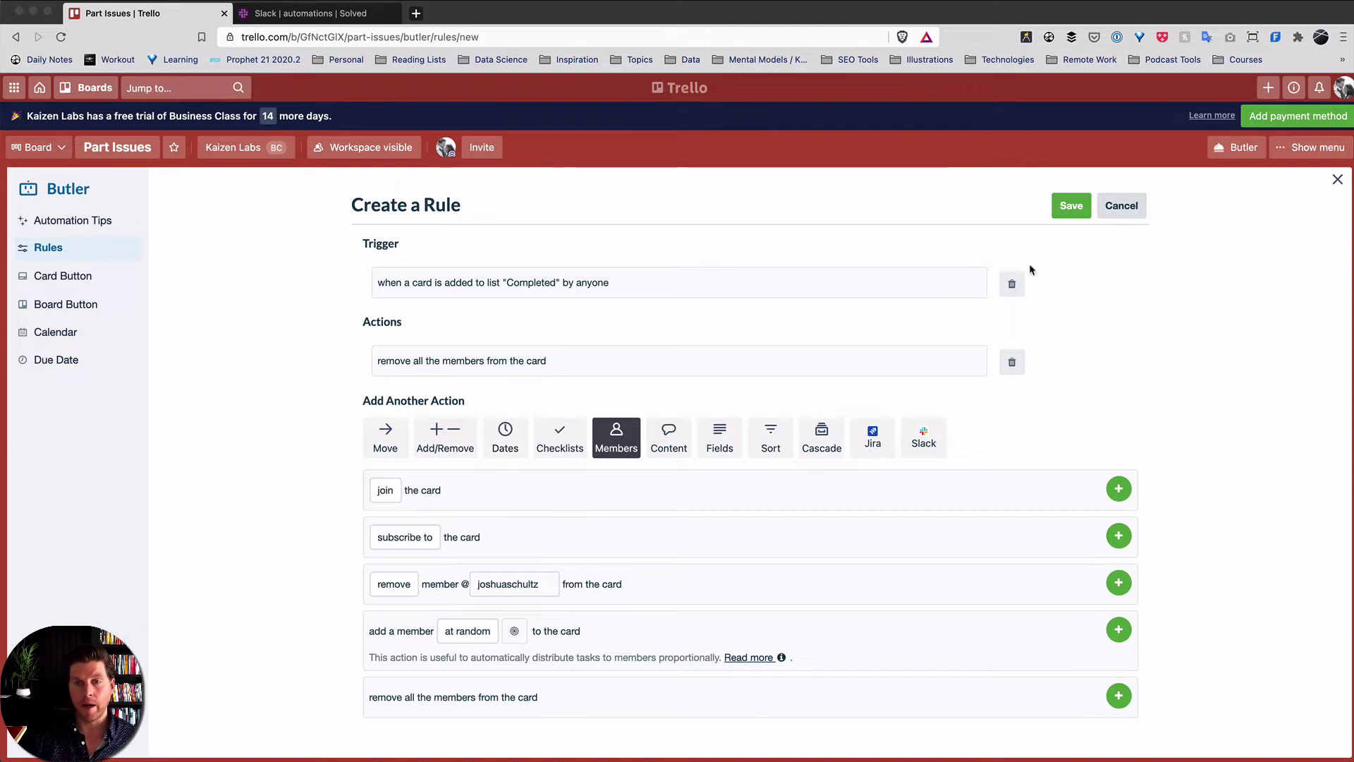
click(1078, 210)
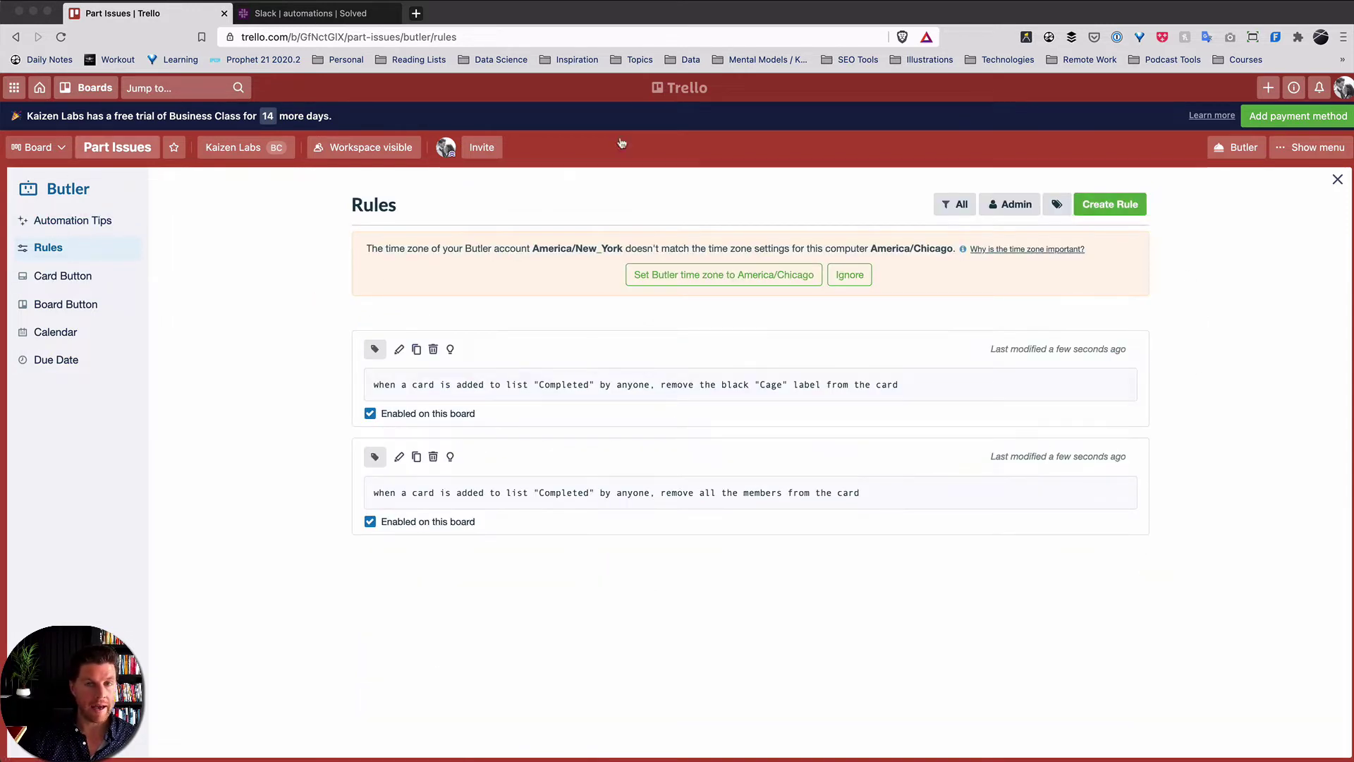
- Close Butler and move card 458524 03 between lists to fire the member-removal rule
click(1336, 180)
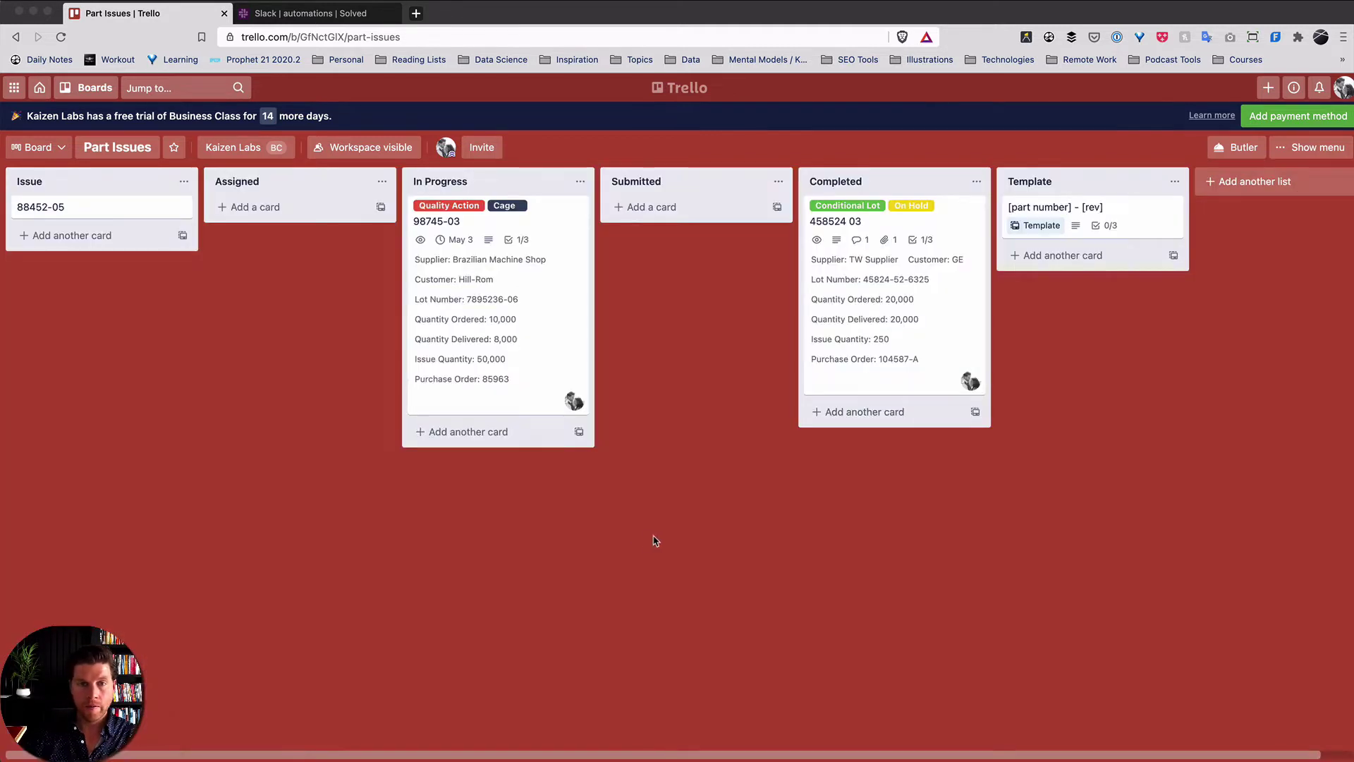
drag(924, 275, 821, 260)
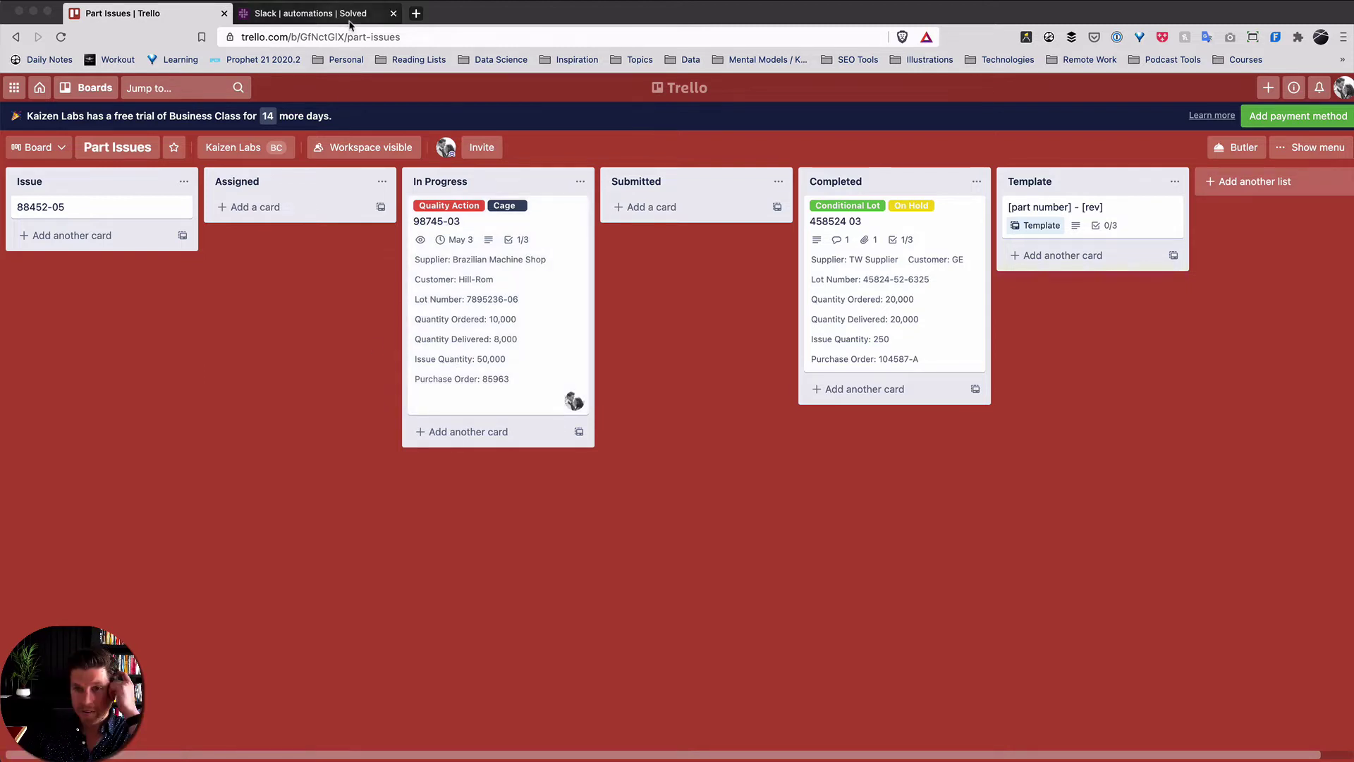
- Search the board's Power-Ups for 'slack' and add the Slack Power-Up
click(1316, 148)
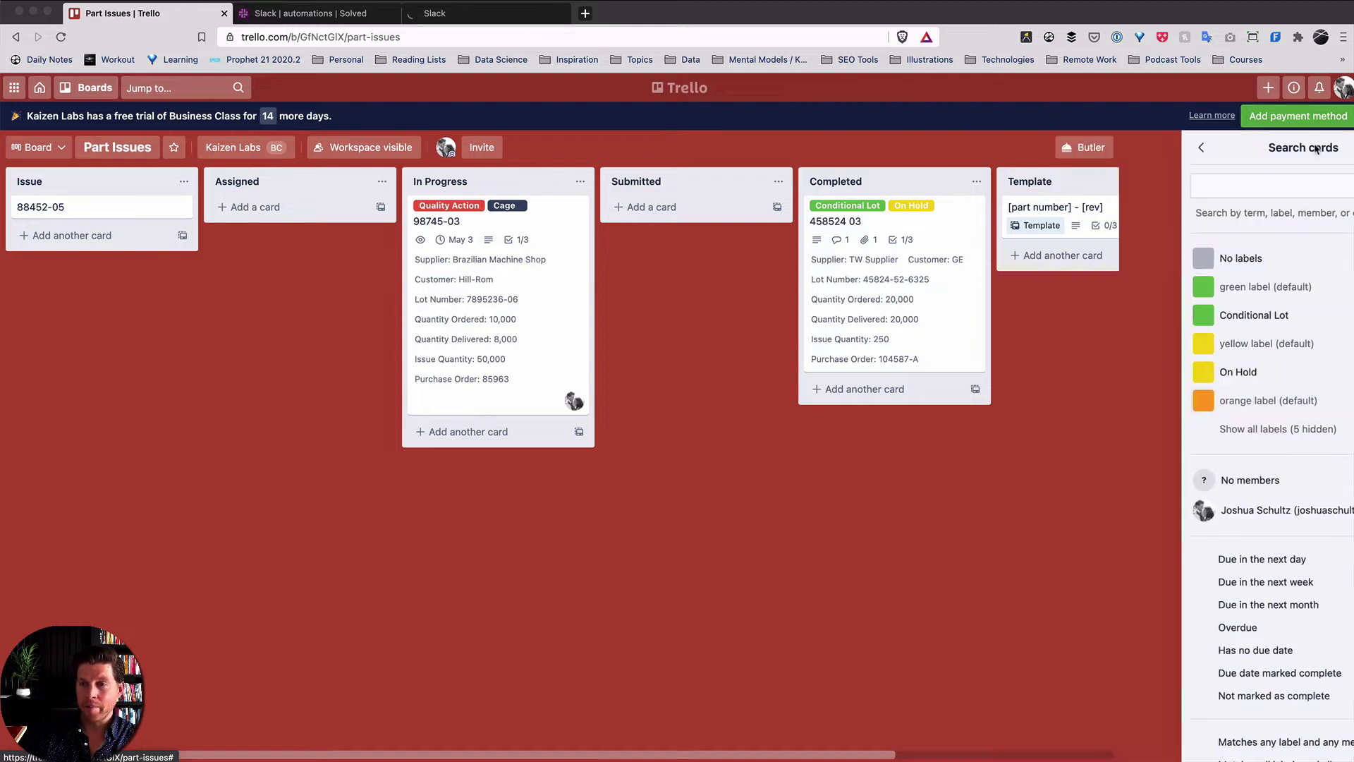
click(1138, 147)
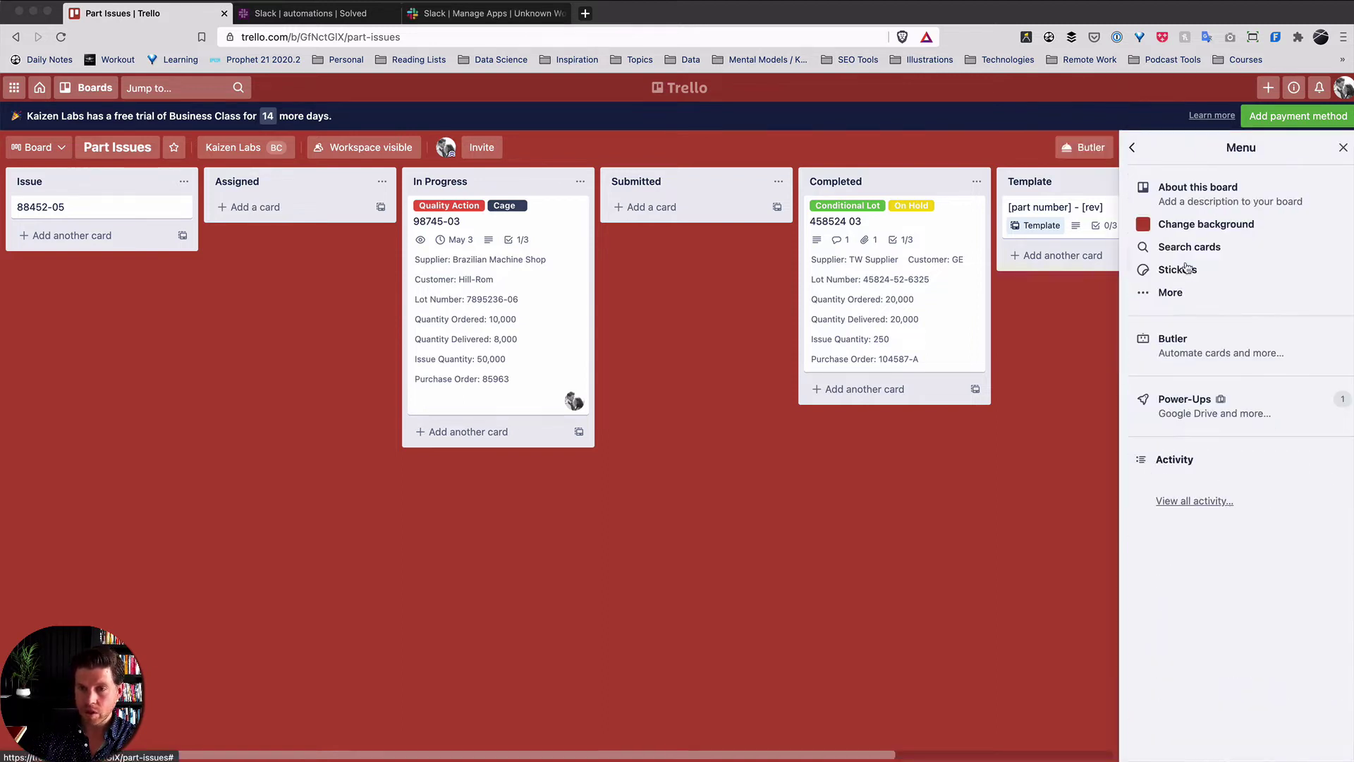
click(1209, 464)
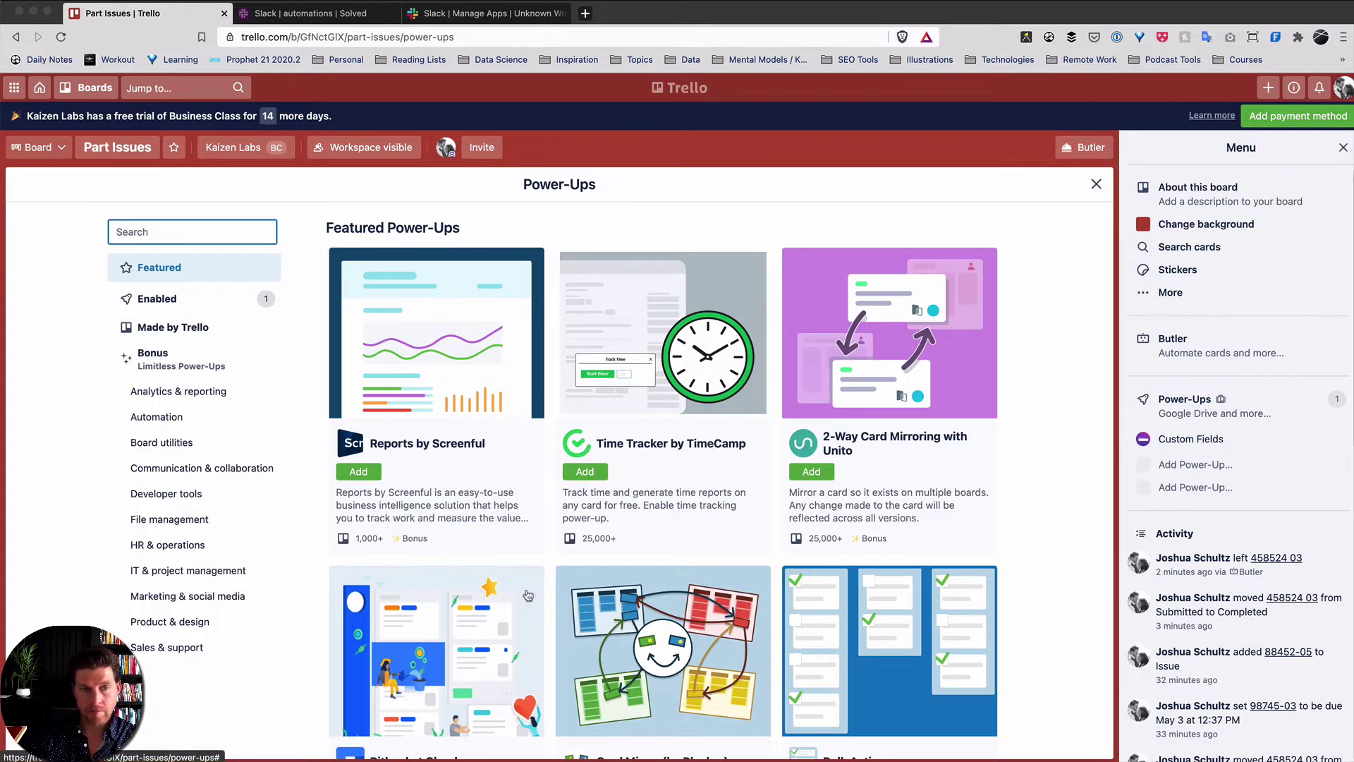
text(slack)
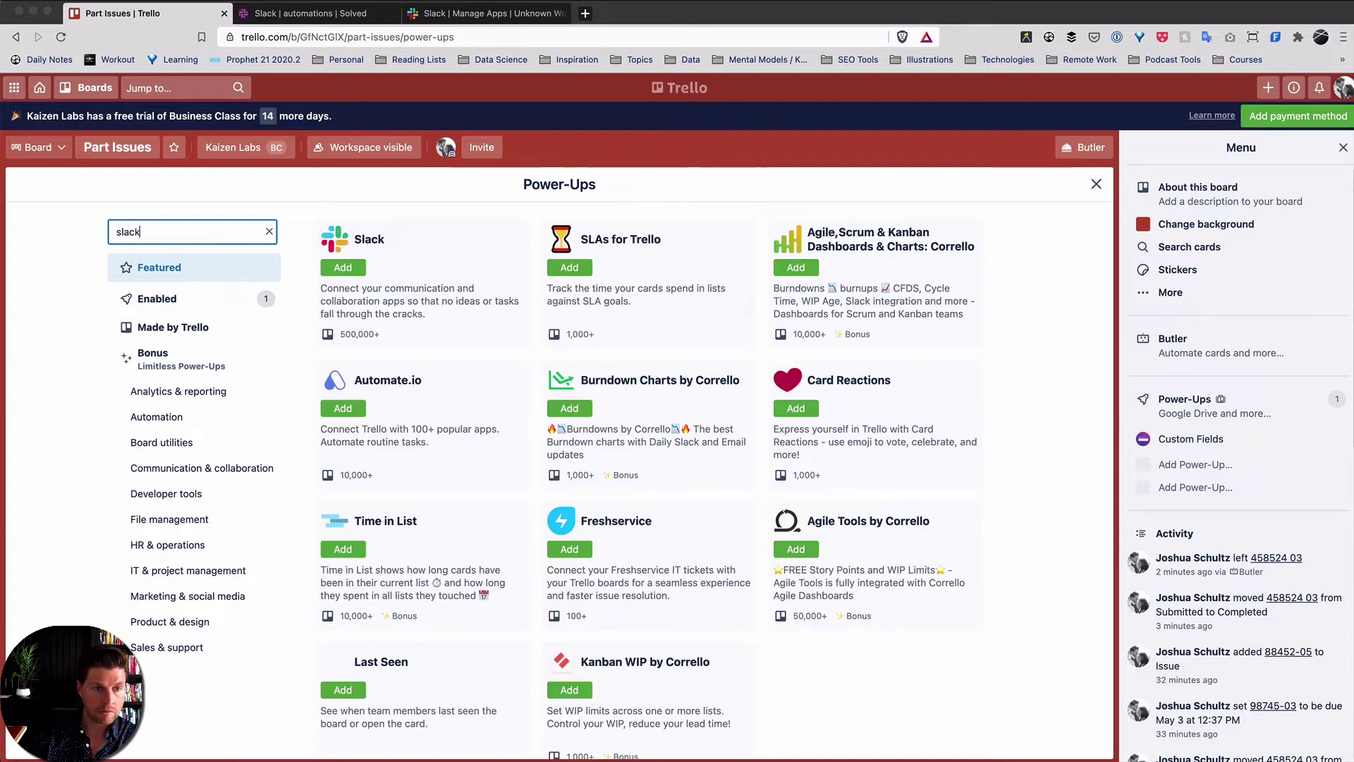
click(342, 267)
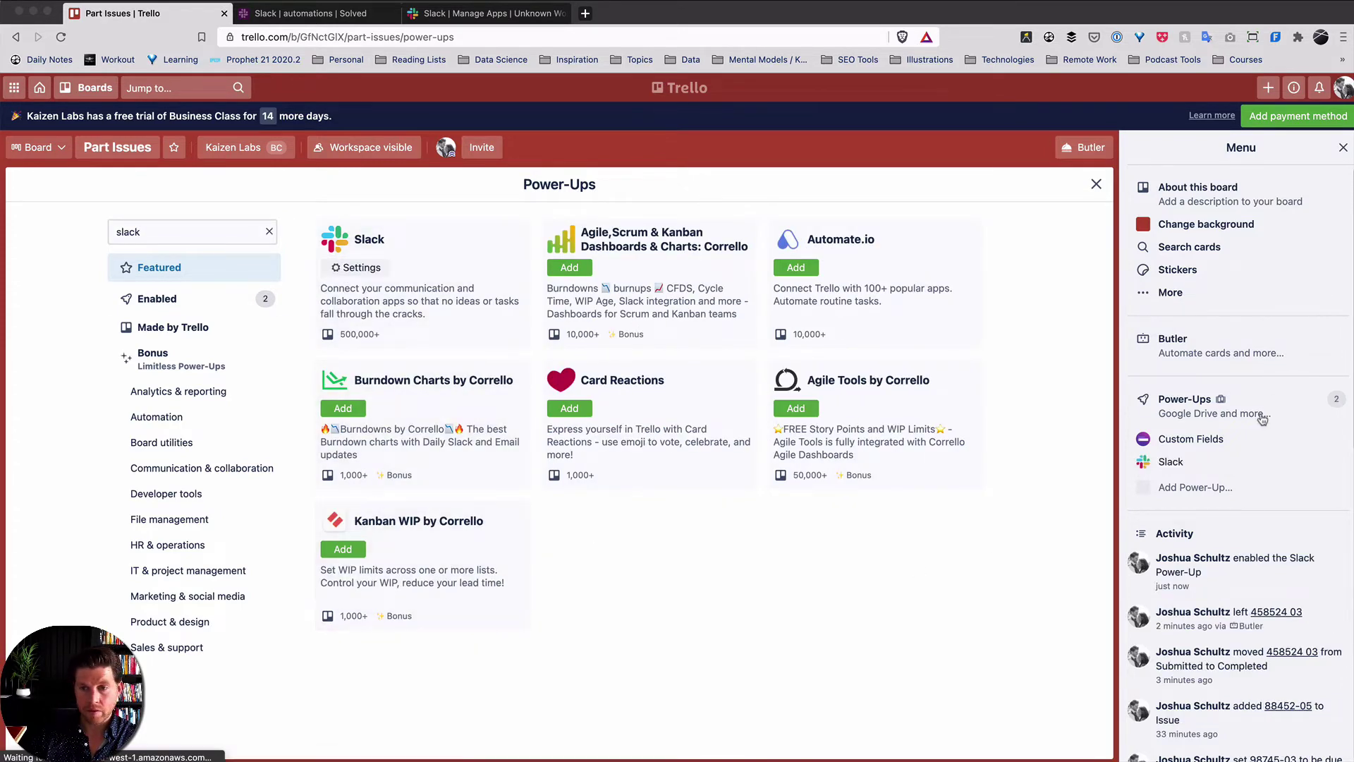
- Open the Slack Power-Up settings, then switch to the Slack browser tab
click(1190, 468)
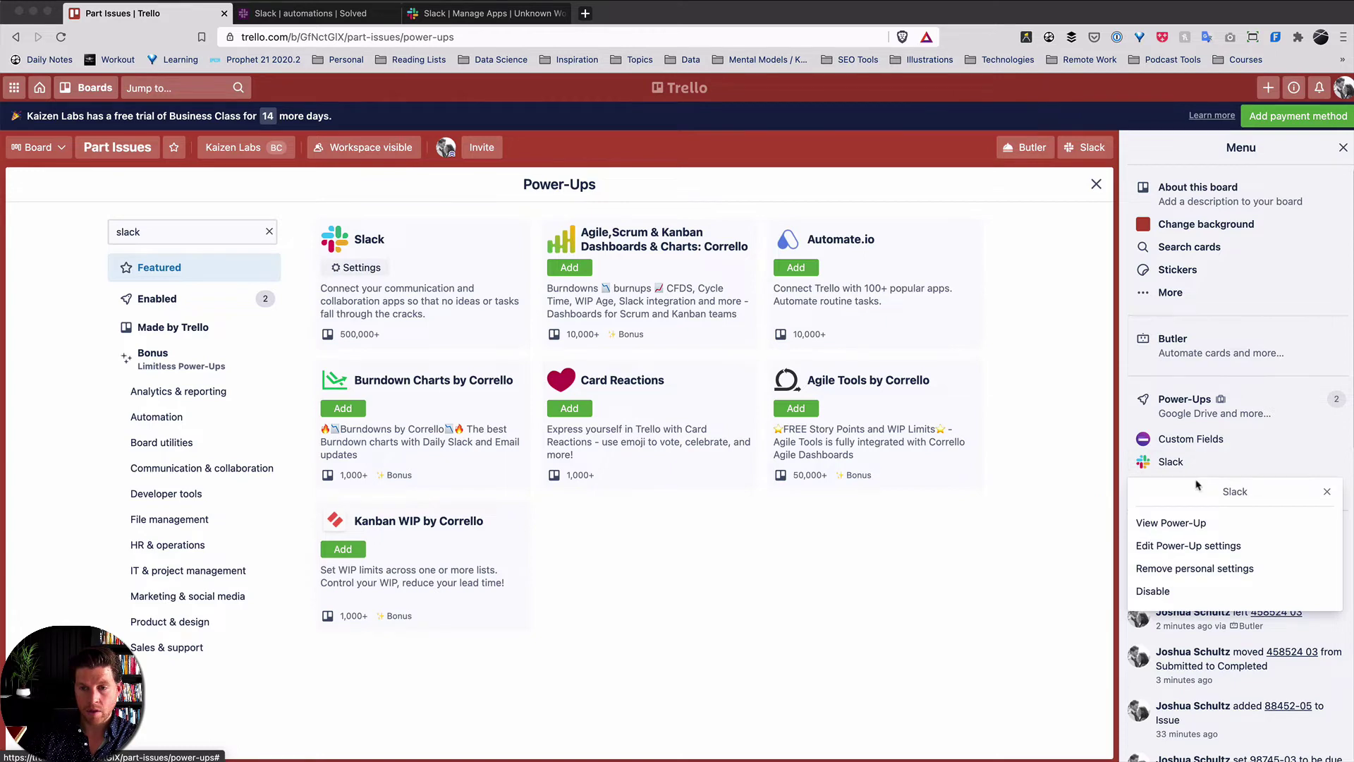
click(1199, 545)
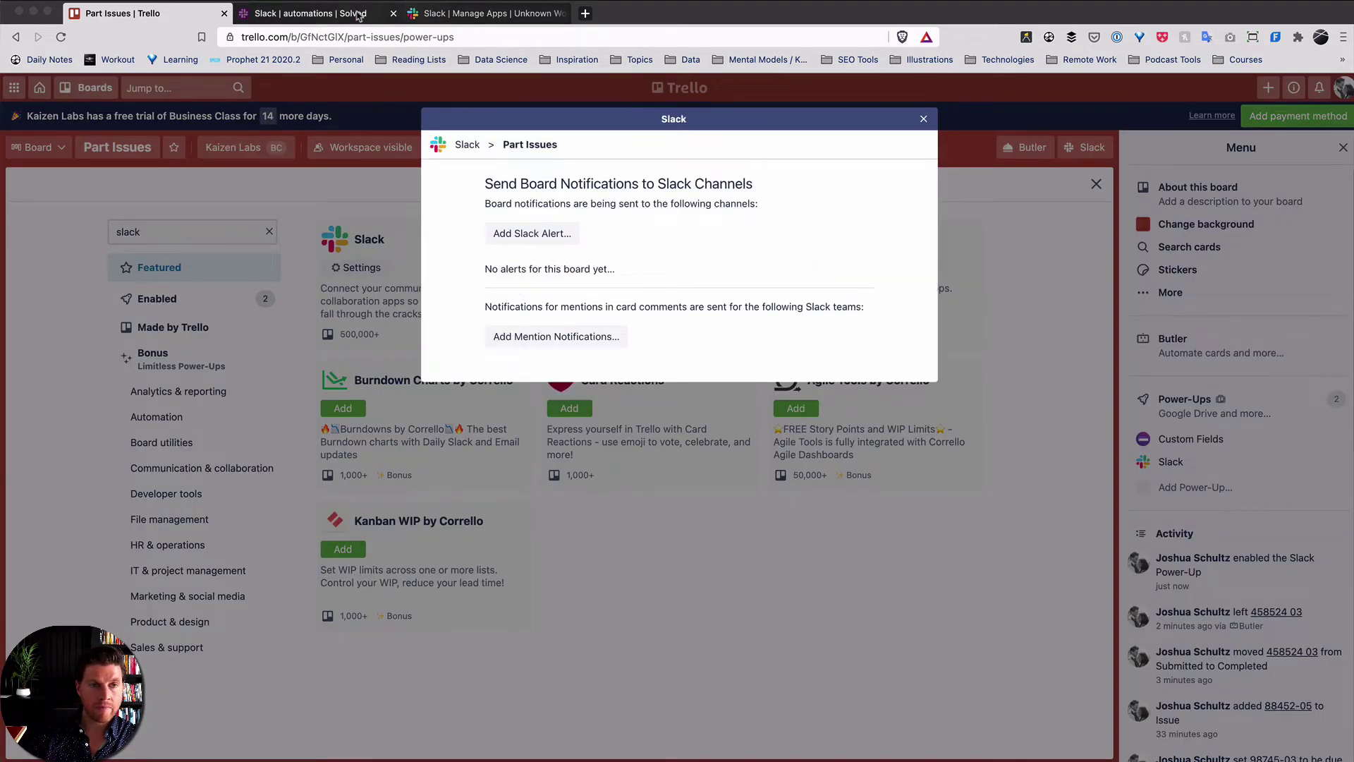
click(320, 16)
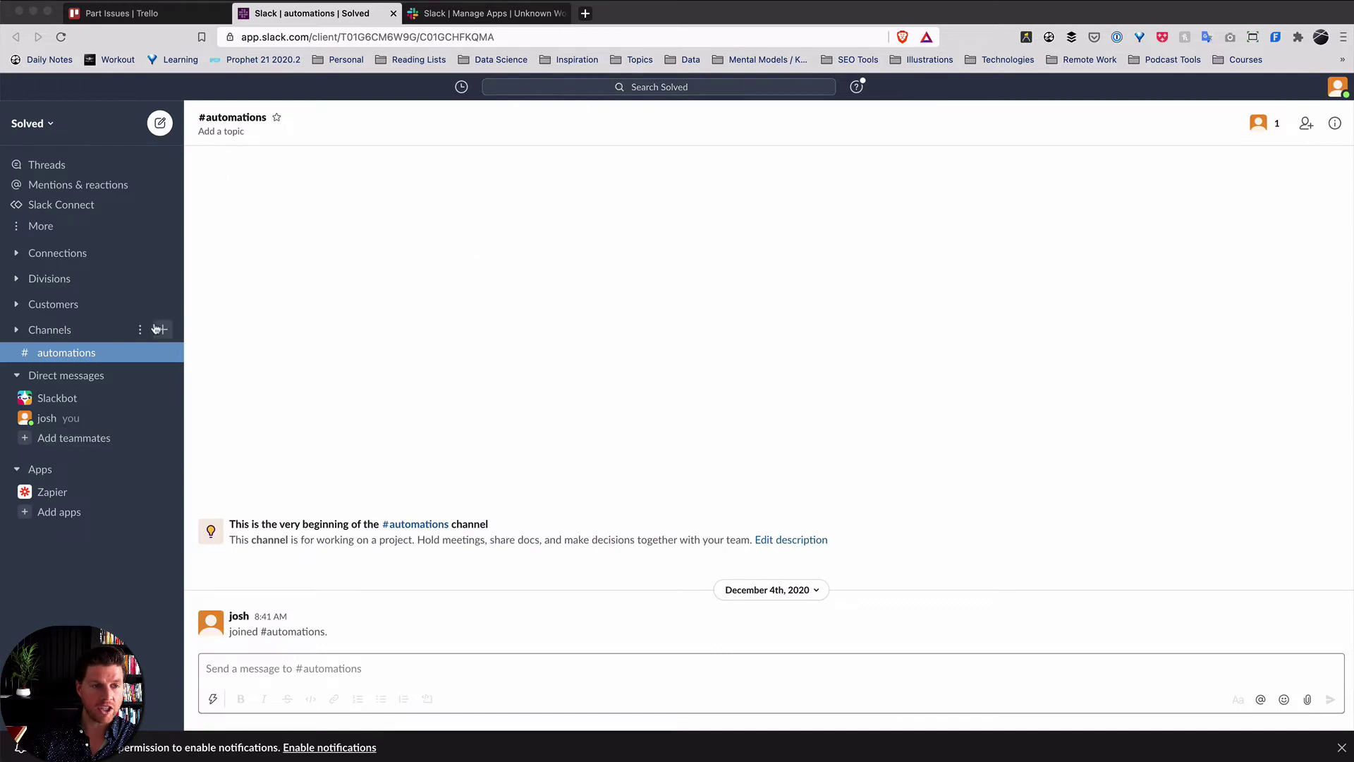
- Create the Slack channel 'quality-issues', then return to Trello's Slack notification settings
click(140, 330)
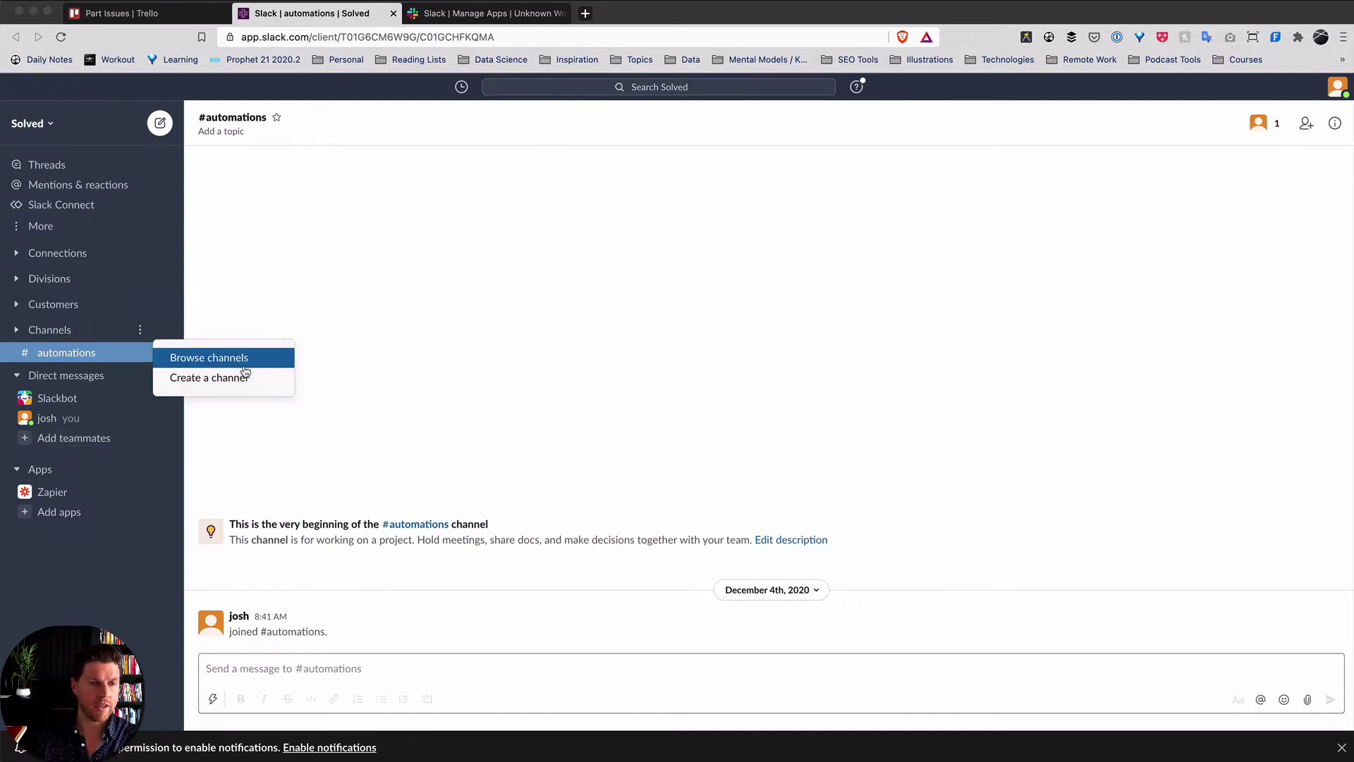
click(242, 379)
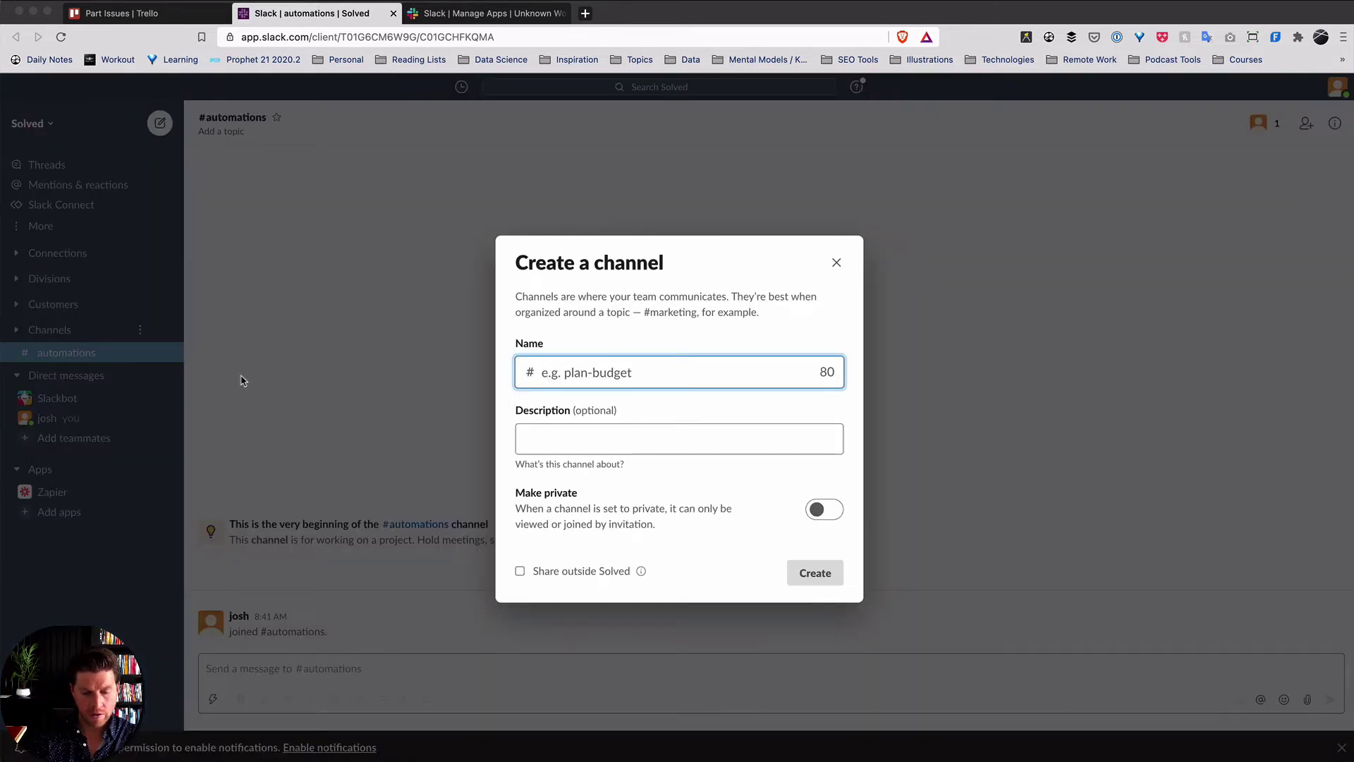
text(quality-issues)
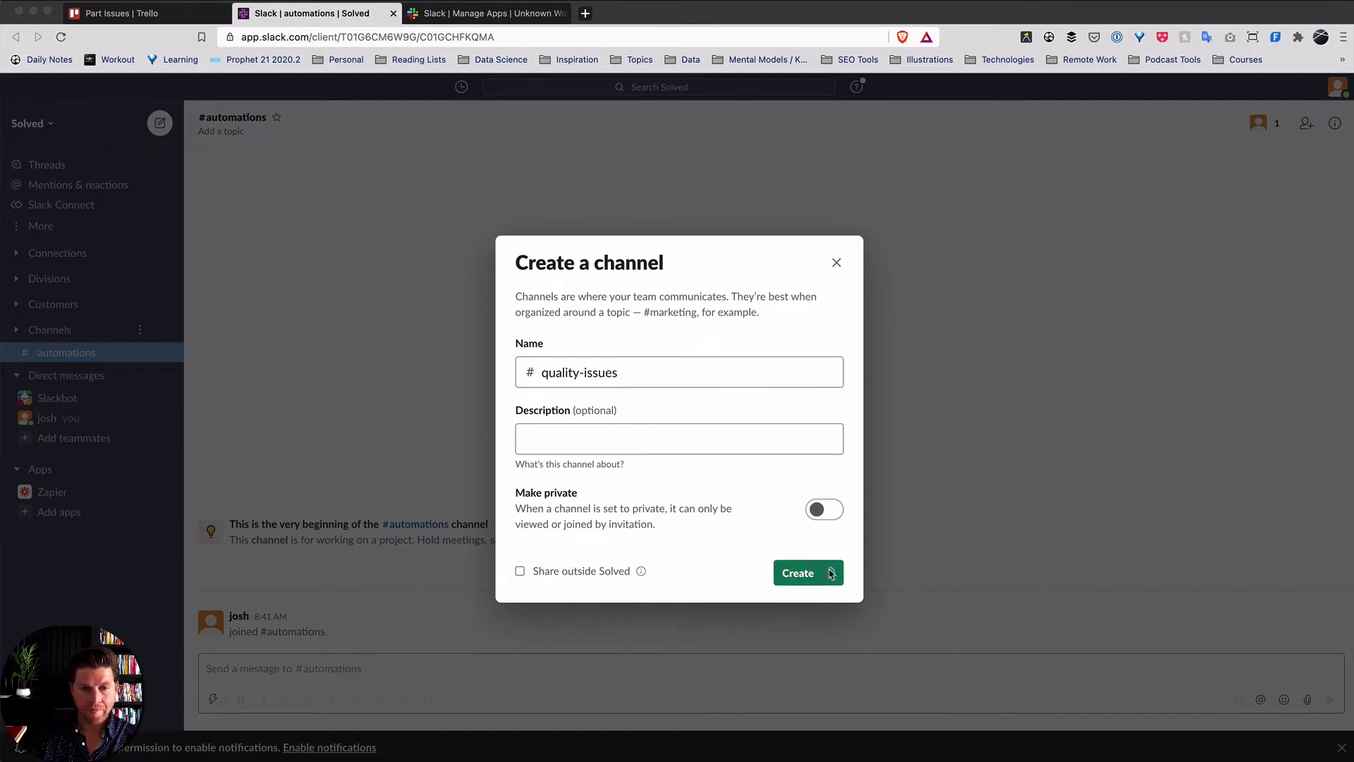
click(824, 573)
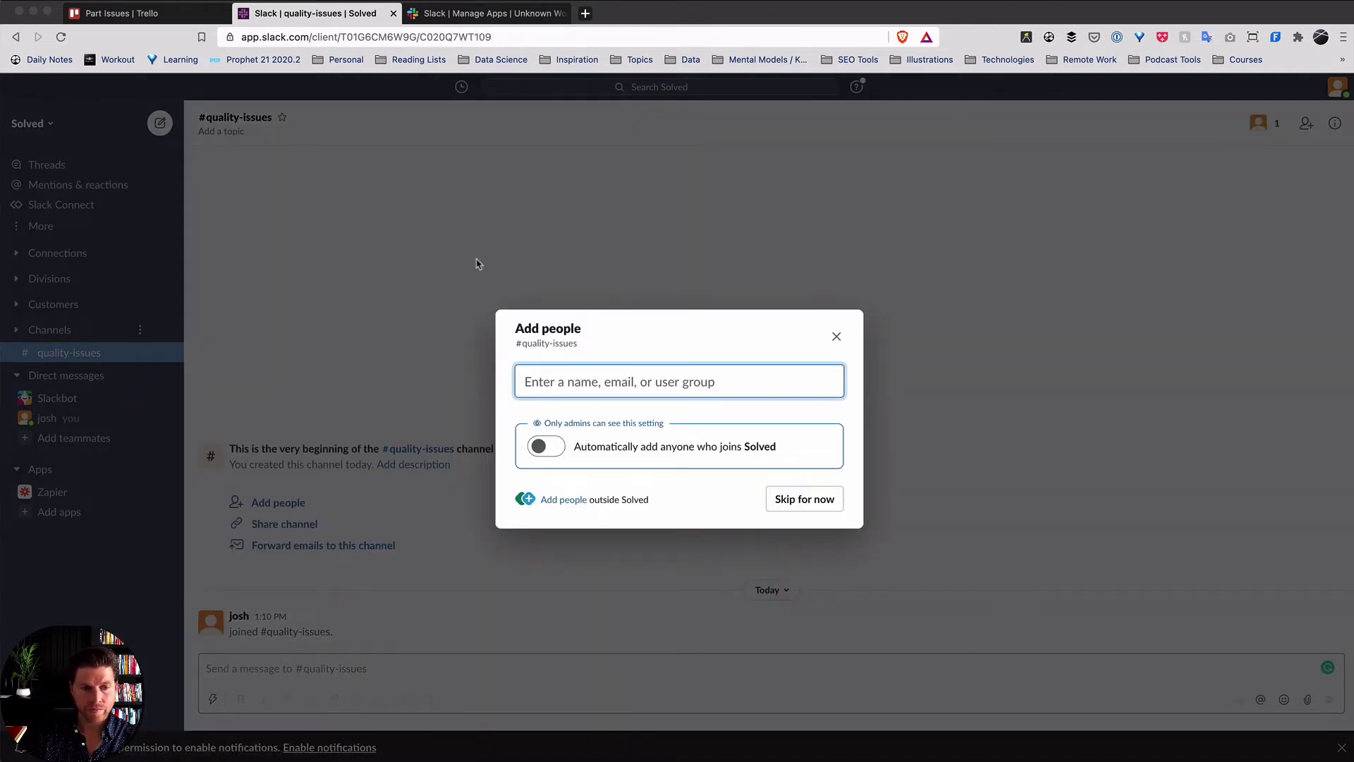
click(436, 21)
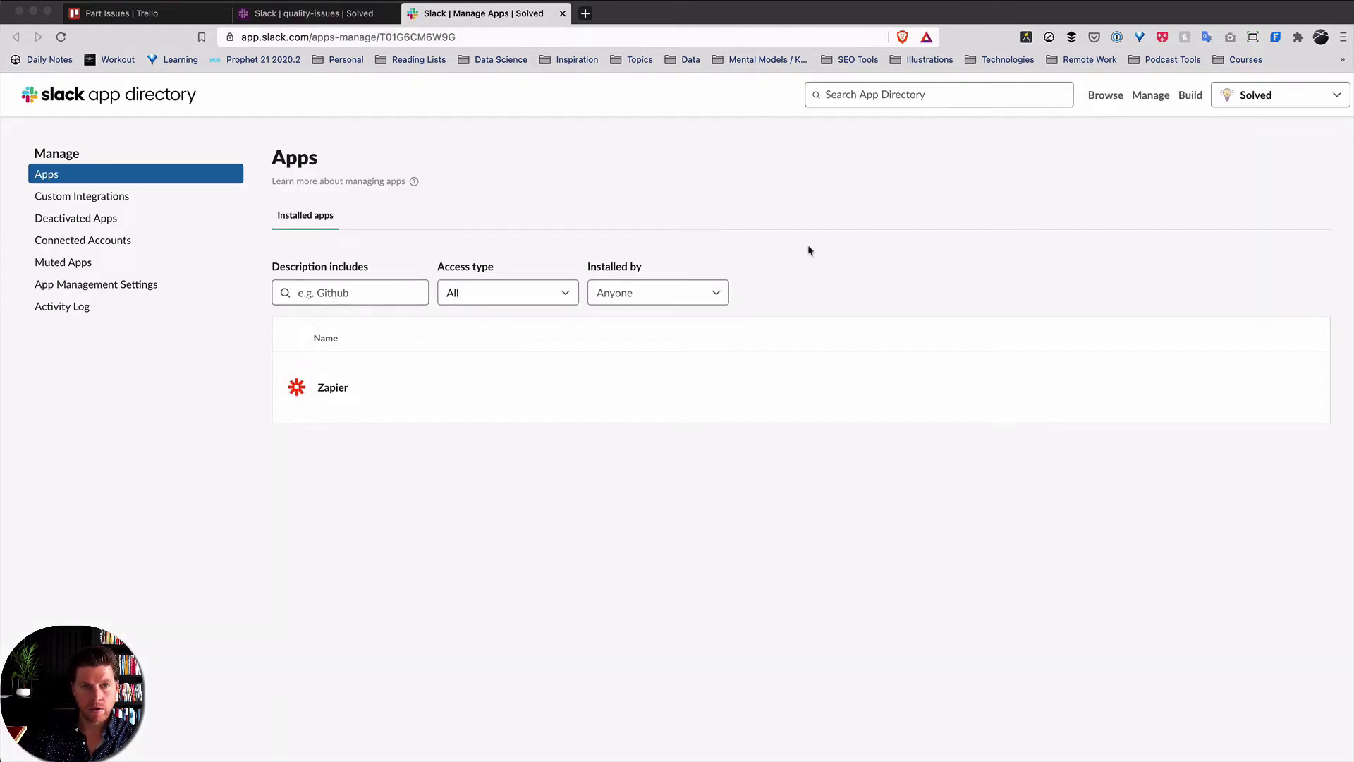
click(141, 13)
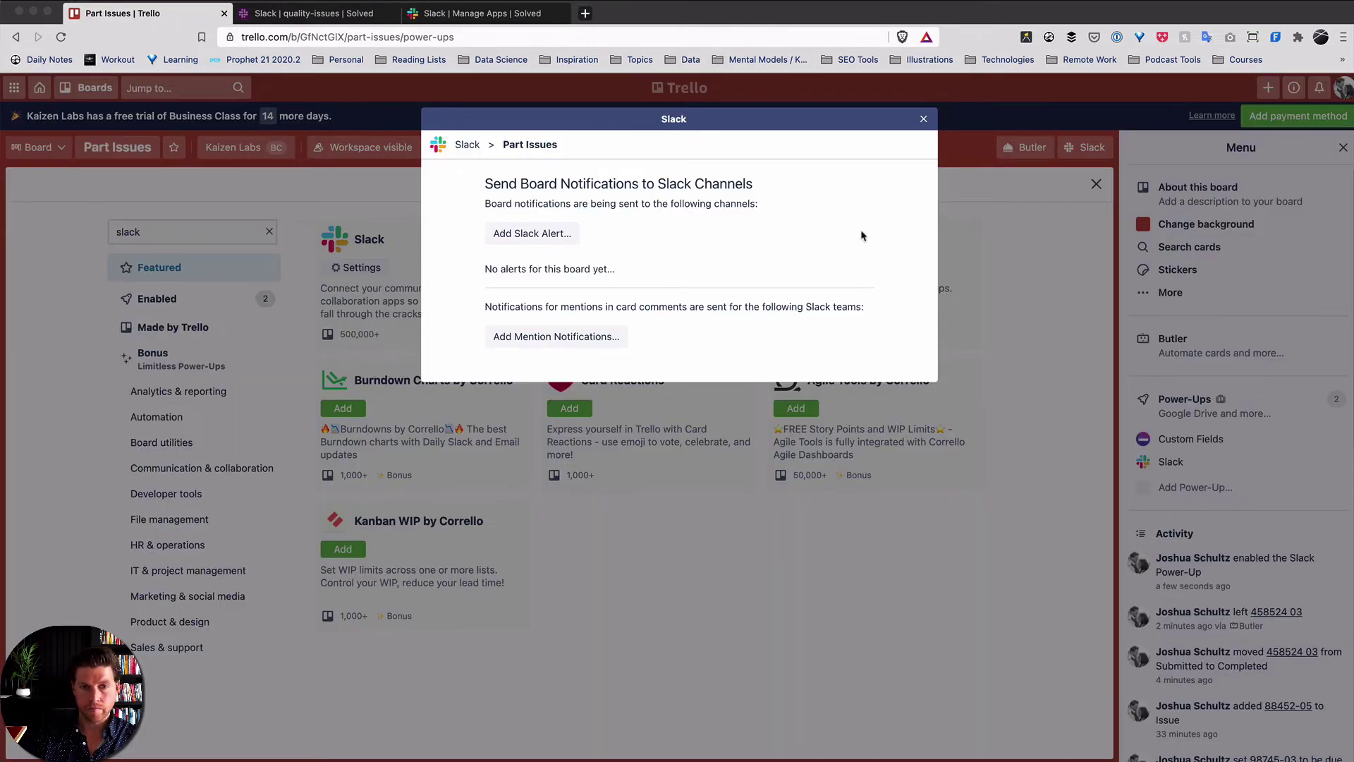
- Begin a Slack alert, add a new Slack team, allow the Solved workspace, and link accounts
click(531, 240)
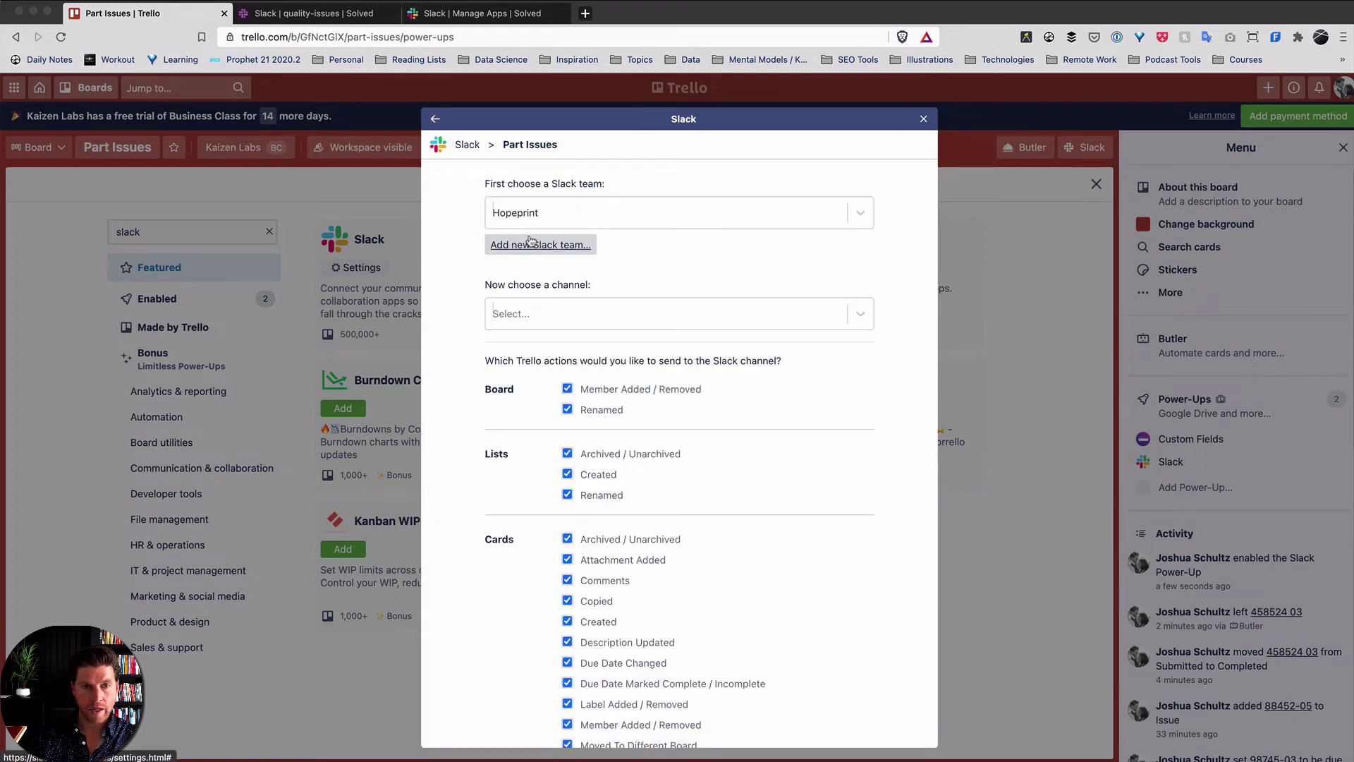
click(861, 212)
click(821, 290)
click(733, 230)
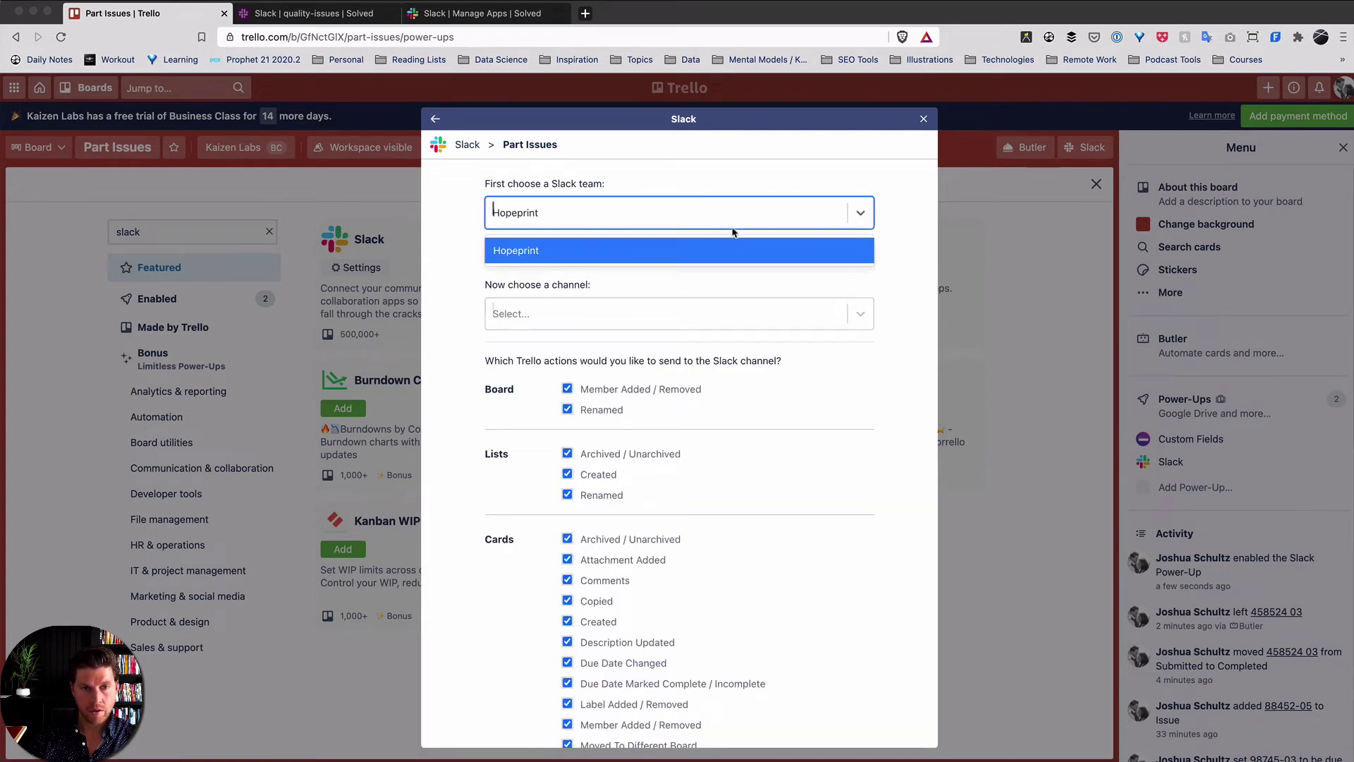
click(732, 275)
click(541, 245)
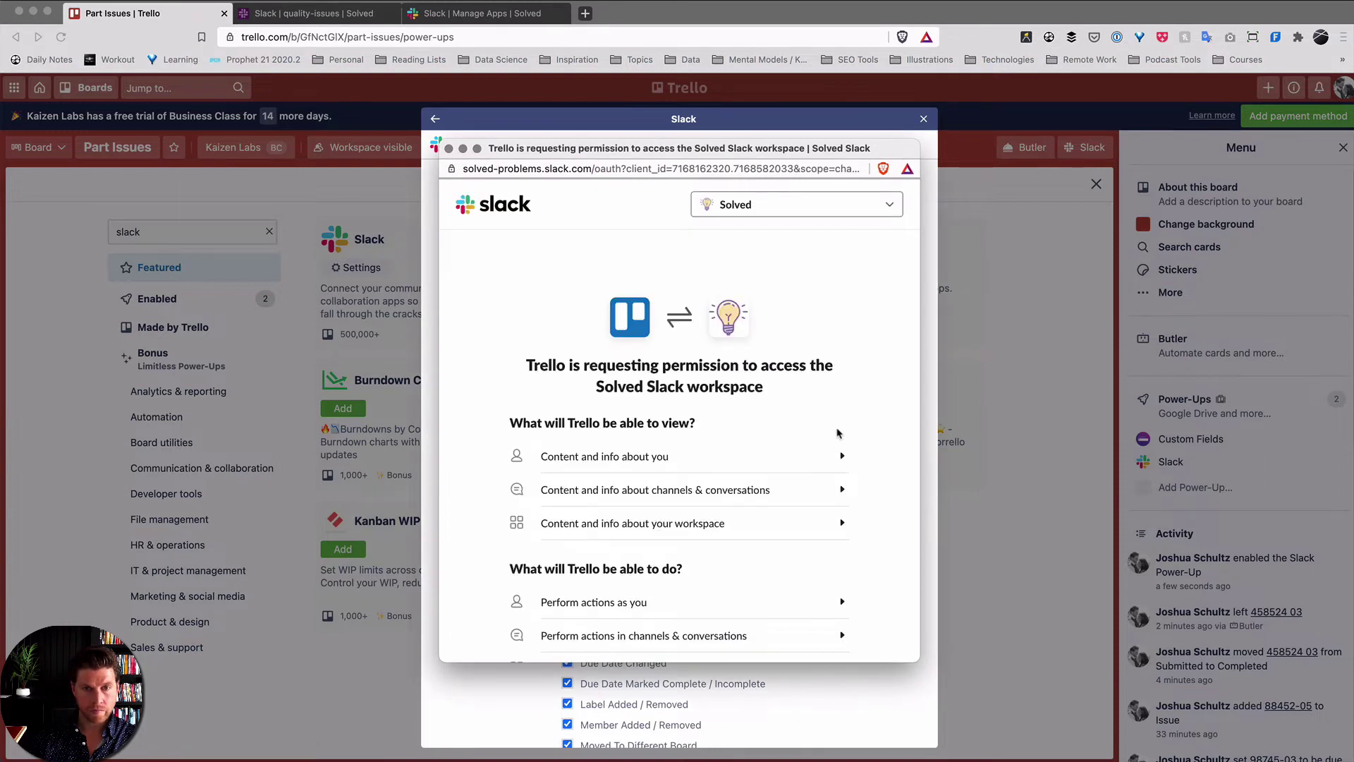
scroll(840, 434, down, 4)
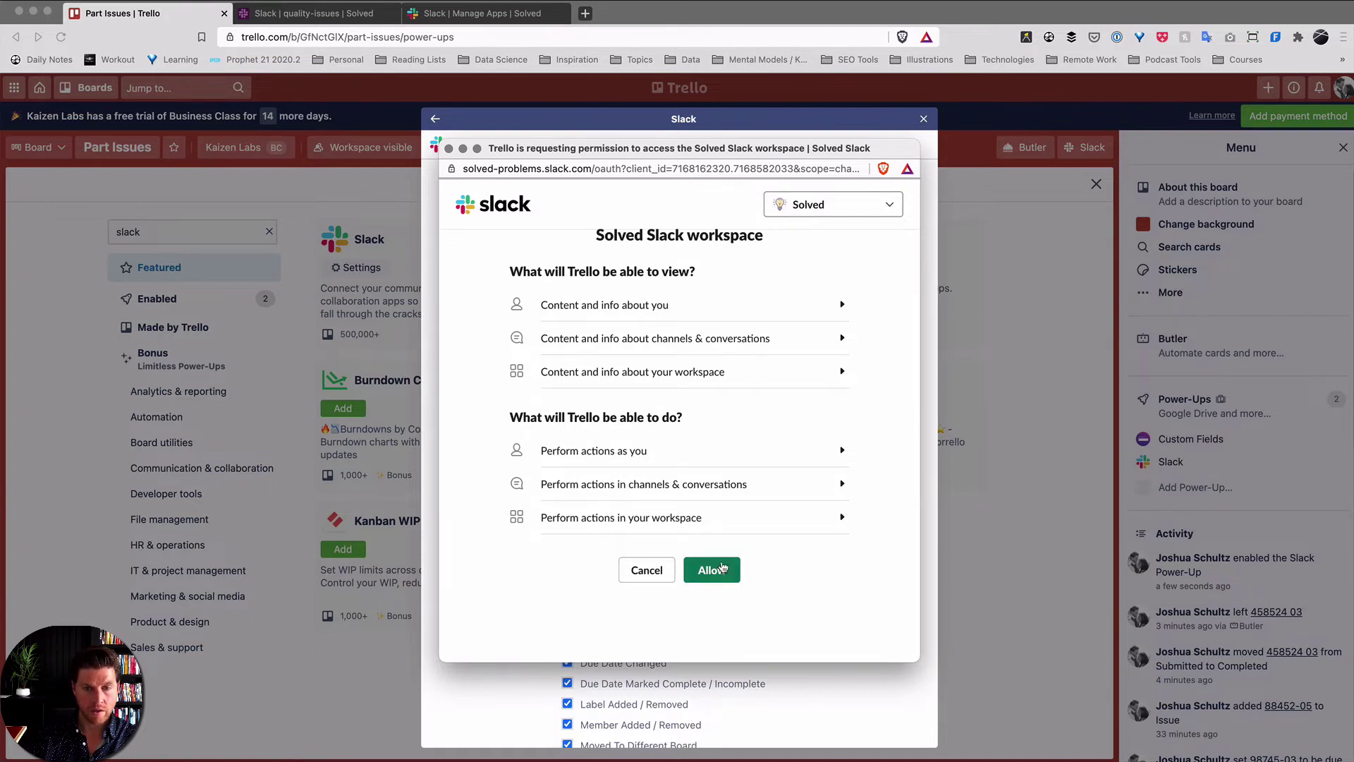
click(721, 572)
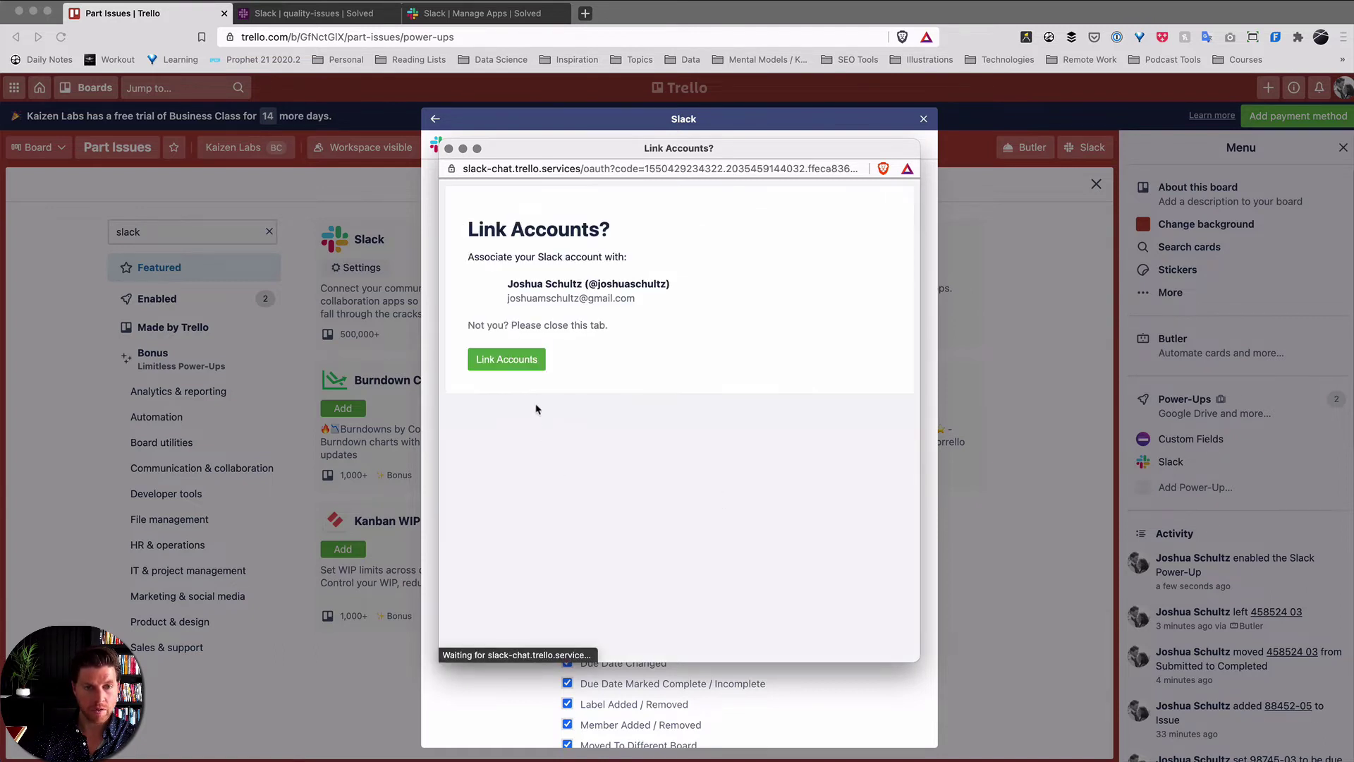
click(531, 371)
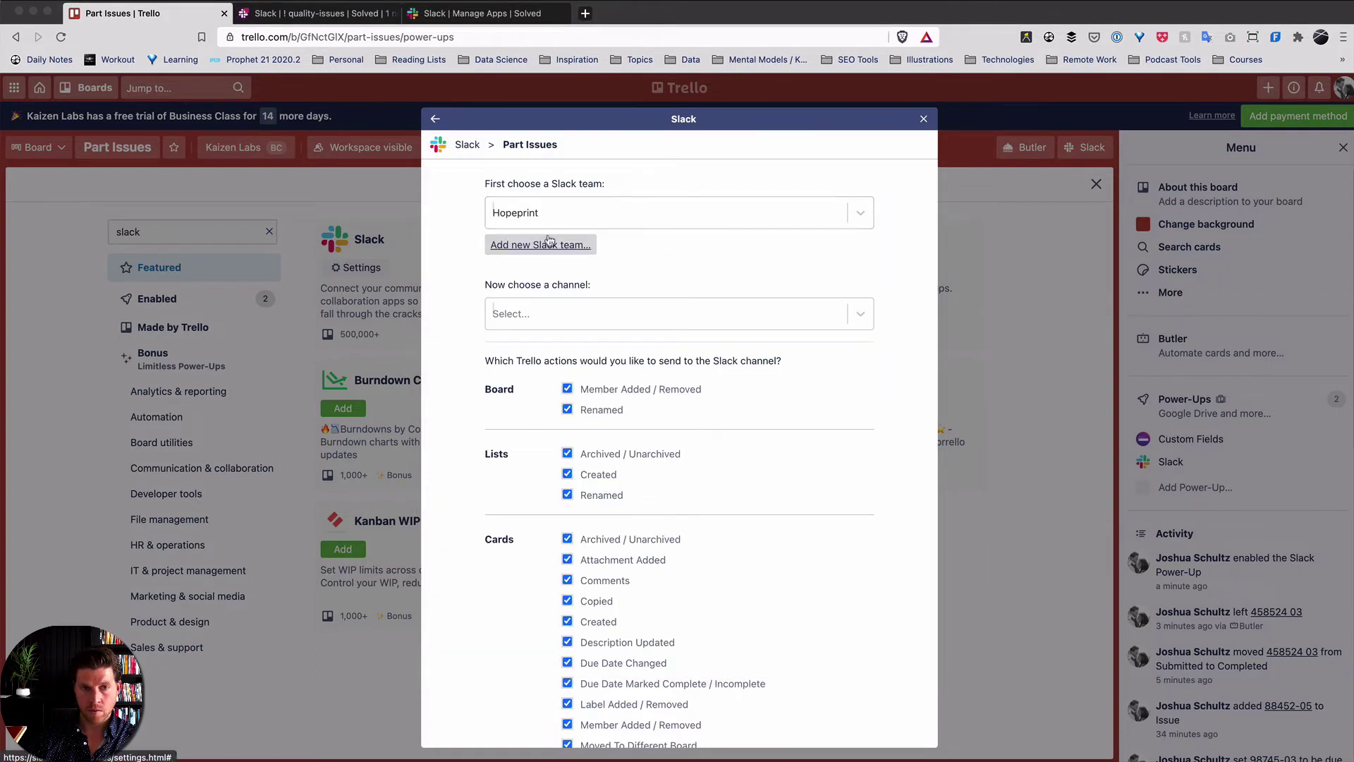
- Point the Slack alert at the Solved team's #quality-issues channel
click(567, 212)
click(558, 275)
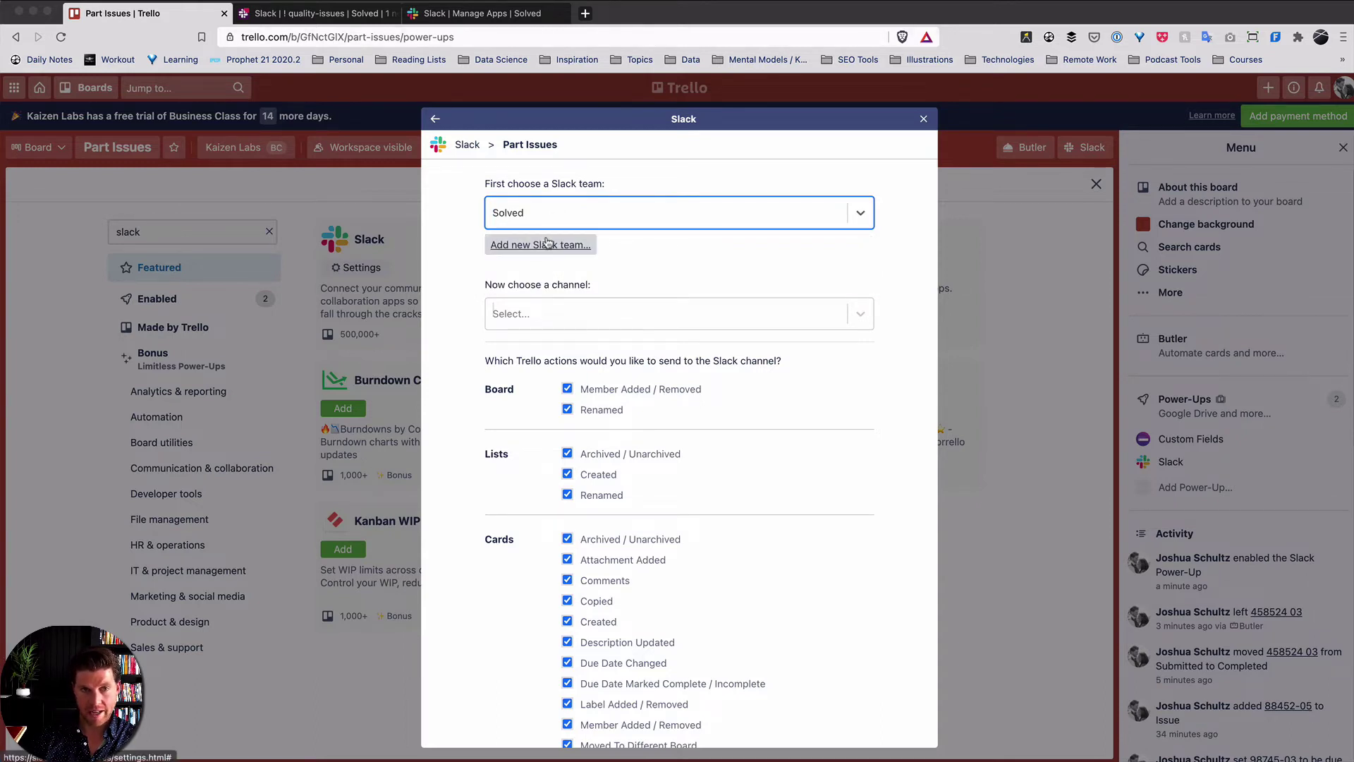
click(566, 317)
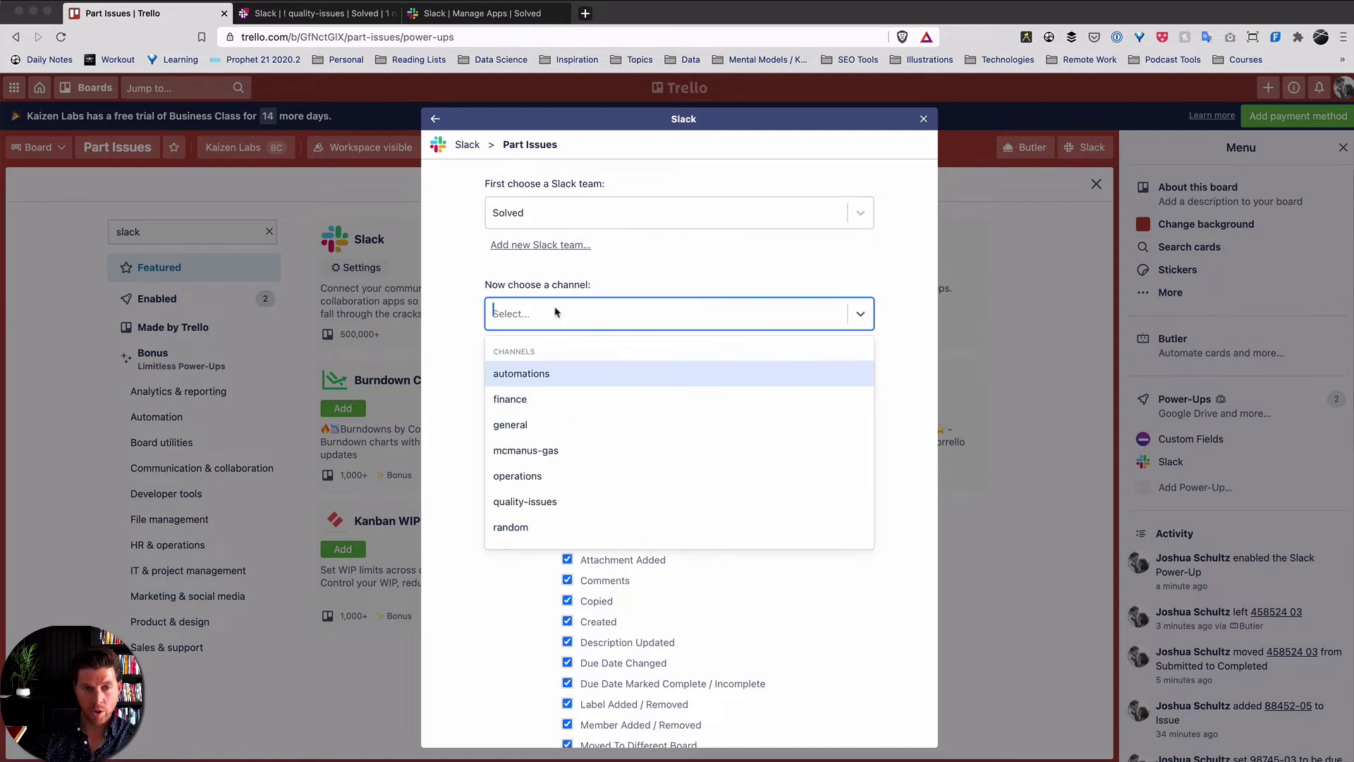
scroll(575, 478, down, 2)
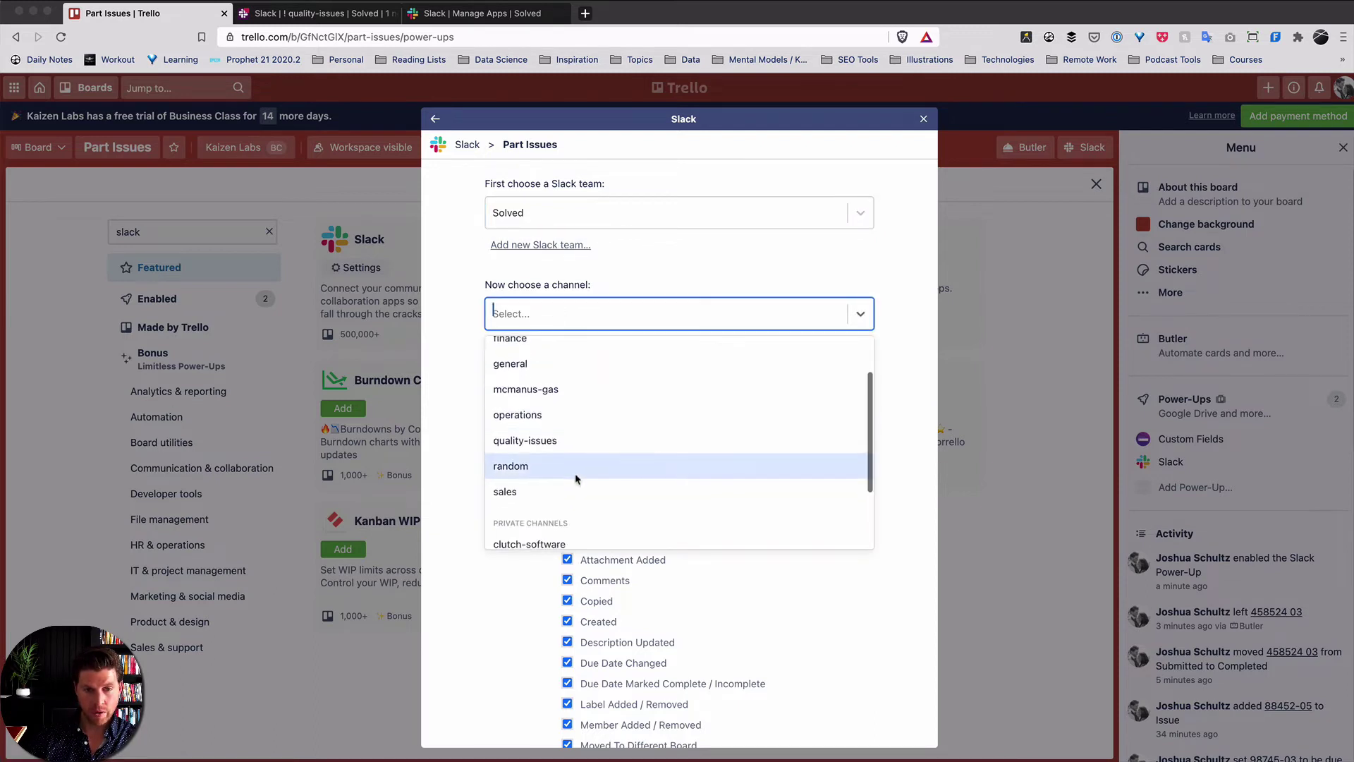
click(546, 448)
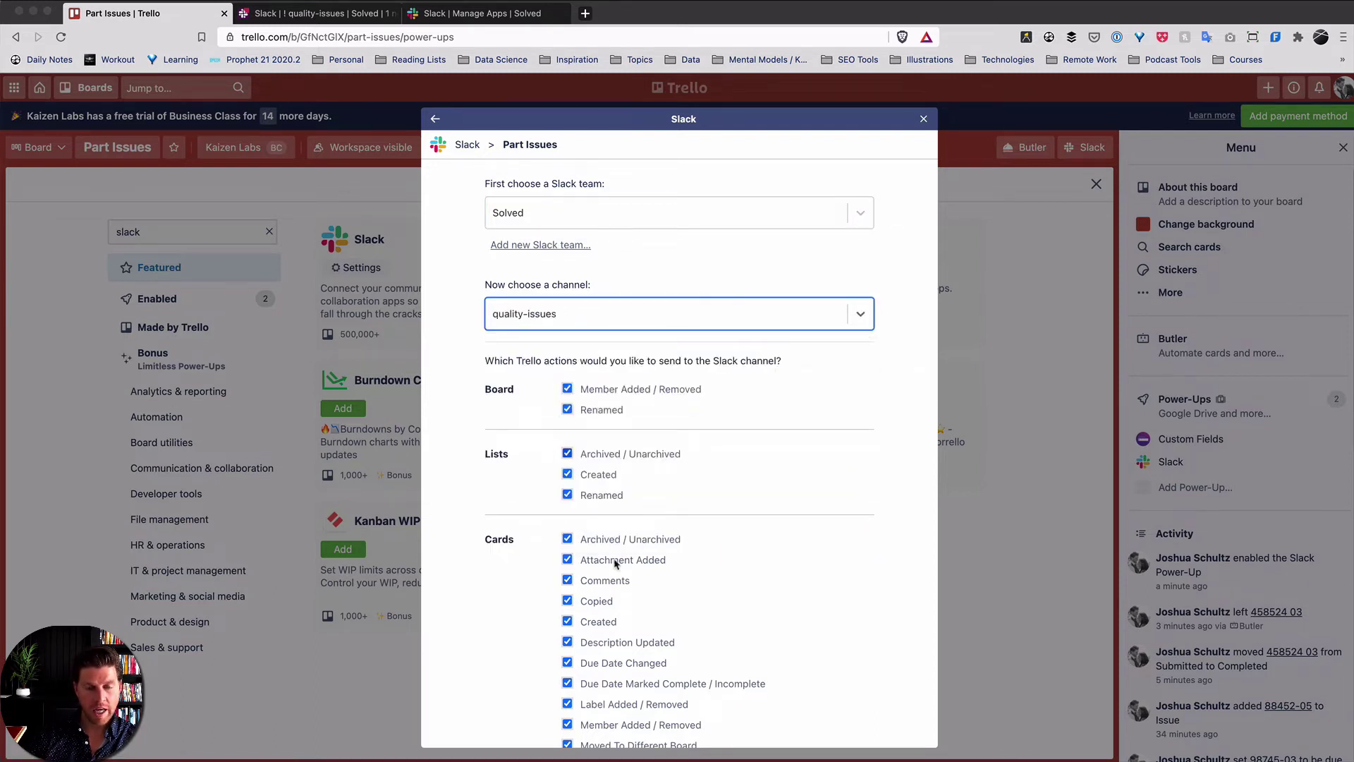
- Turn off board member, board rename, and list archived/created/renamed alerts
scroll(630, 640, down, 2)
scroll(630, 639, down, 3)
scroll(628, 638, up, 3)
scroll(630, 640, down, 2)
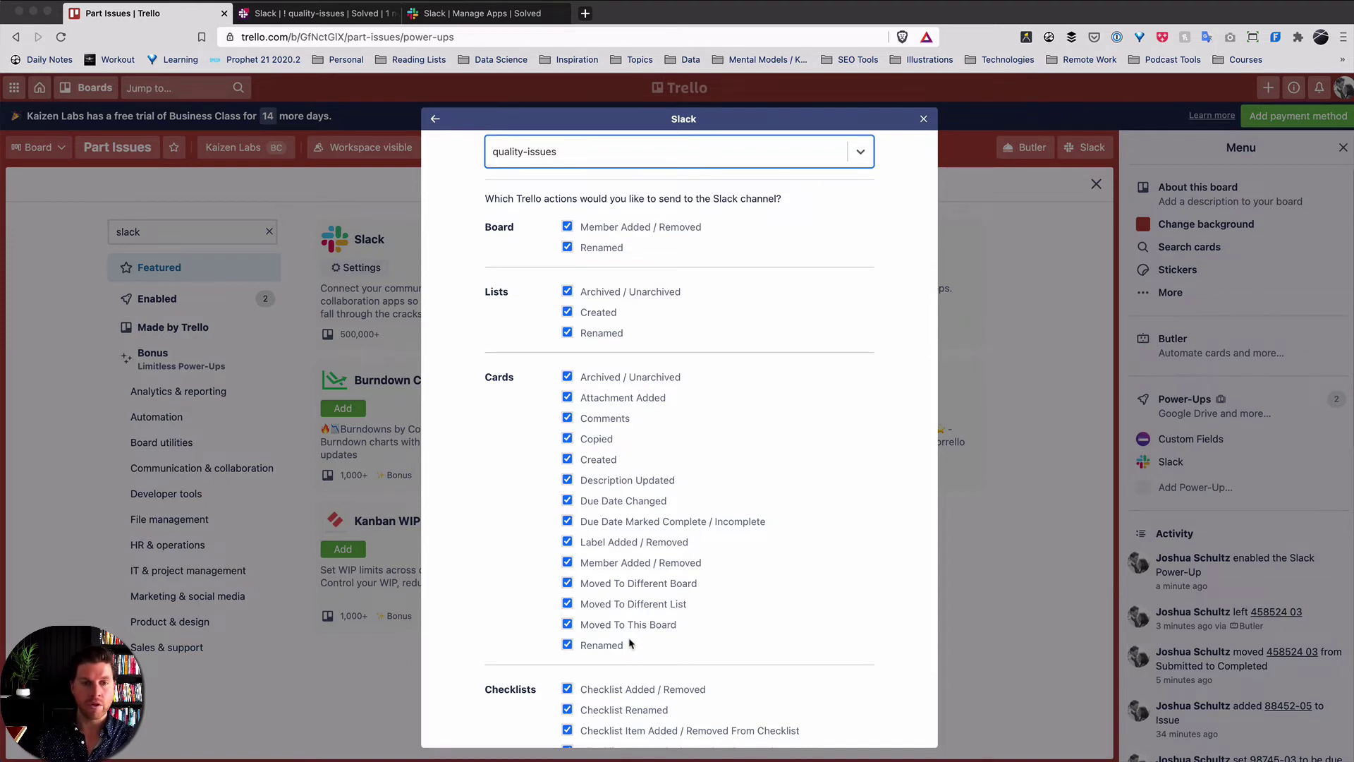
click(567, 227)
click(568, 248)
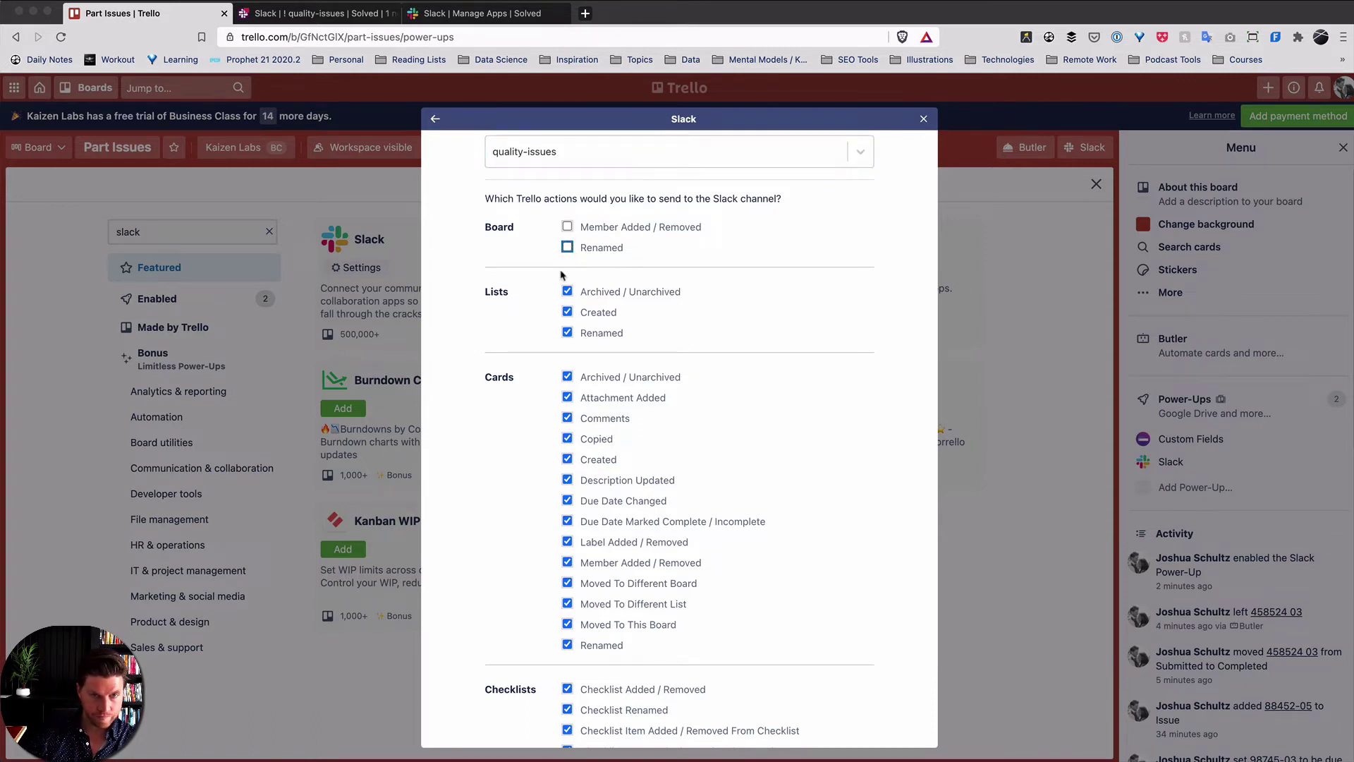
scroll(575, 283, up, 3)
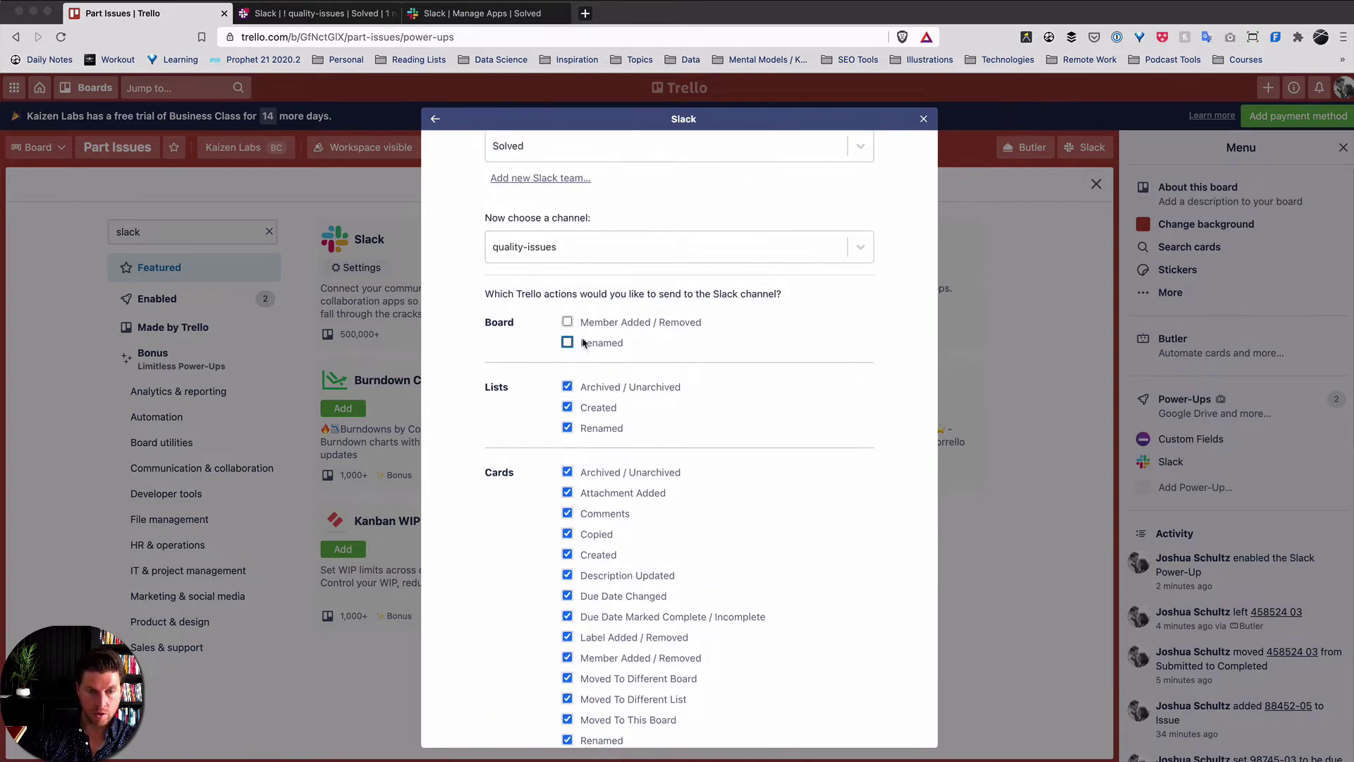
scroll(570, 417, down, 2)
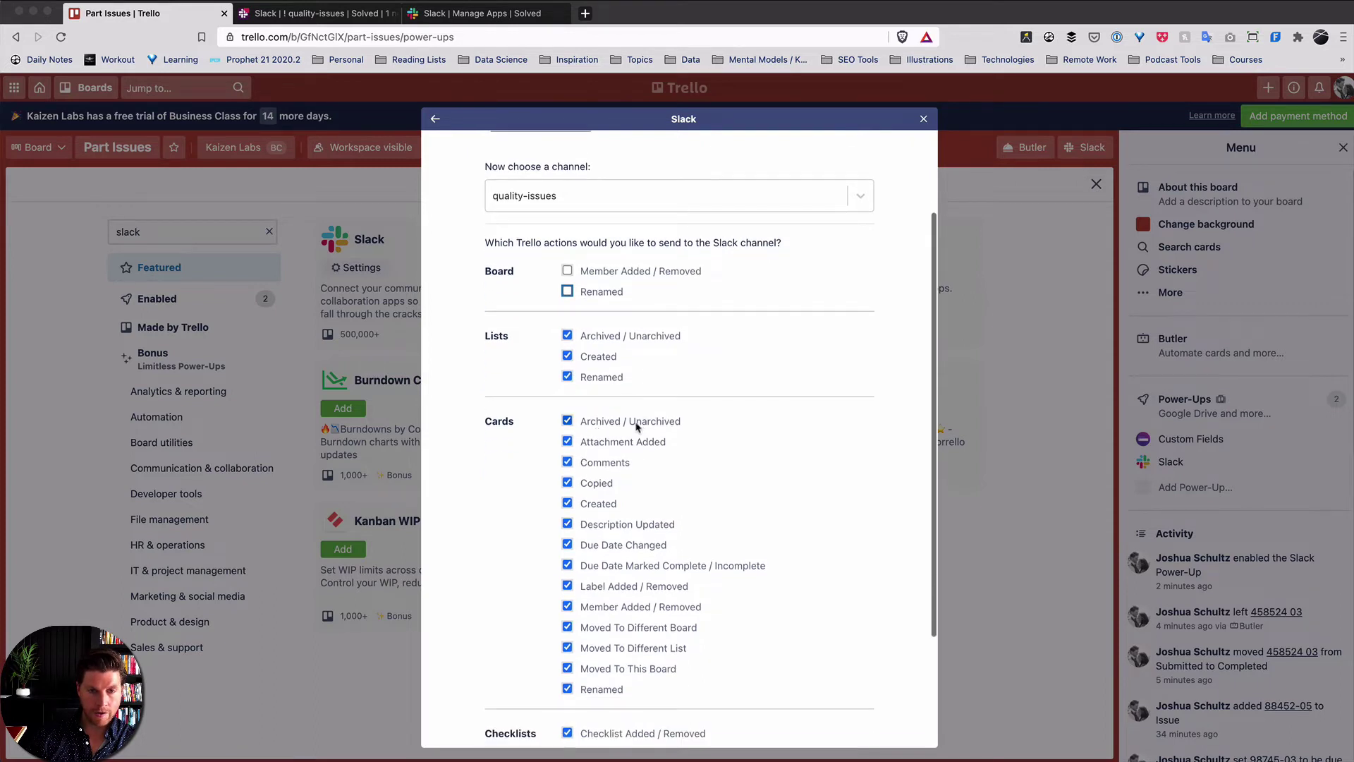
click(567, 336)
click(567, 356)
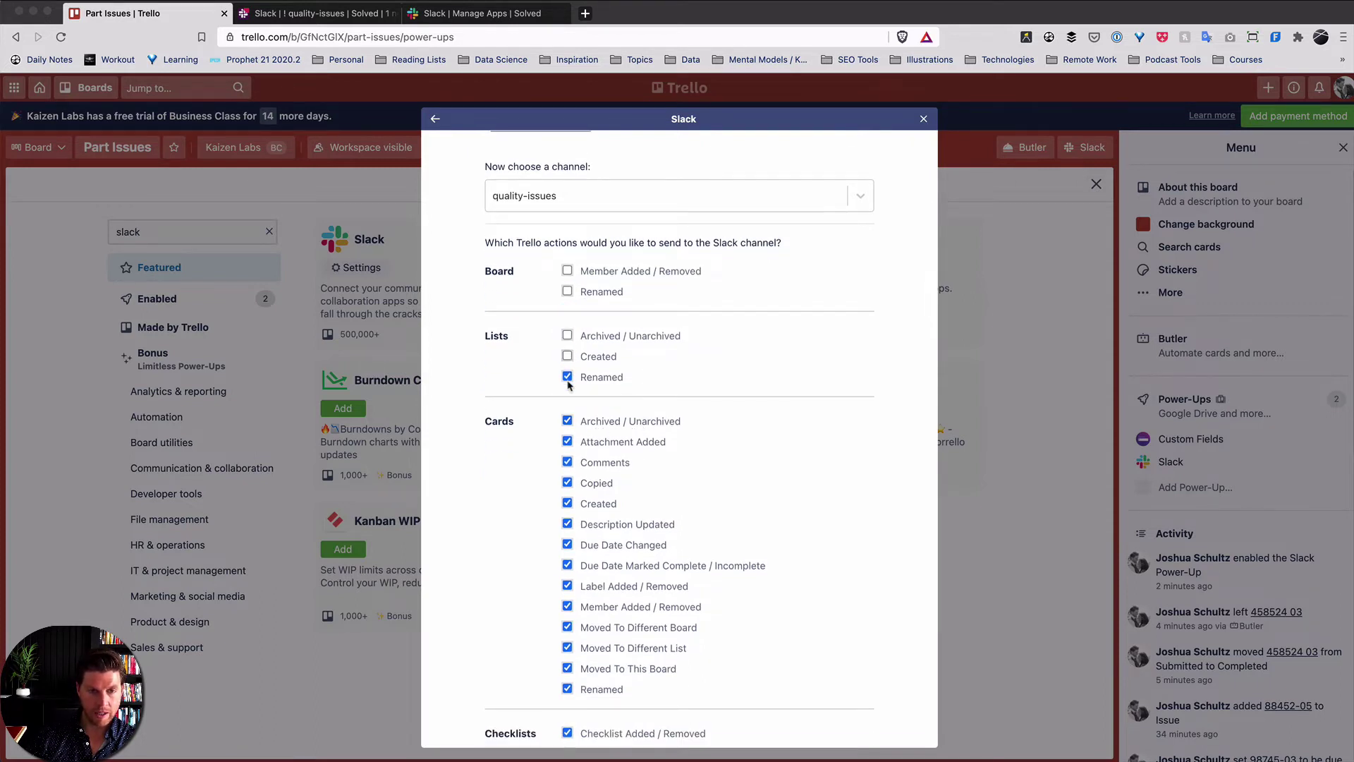
click(567, 377)
- Uncheck every card alert, from Archived through Renamed
scroll(578, 455, down, 4)
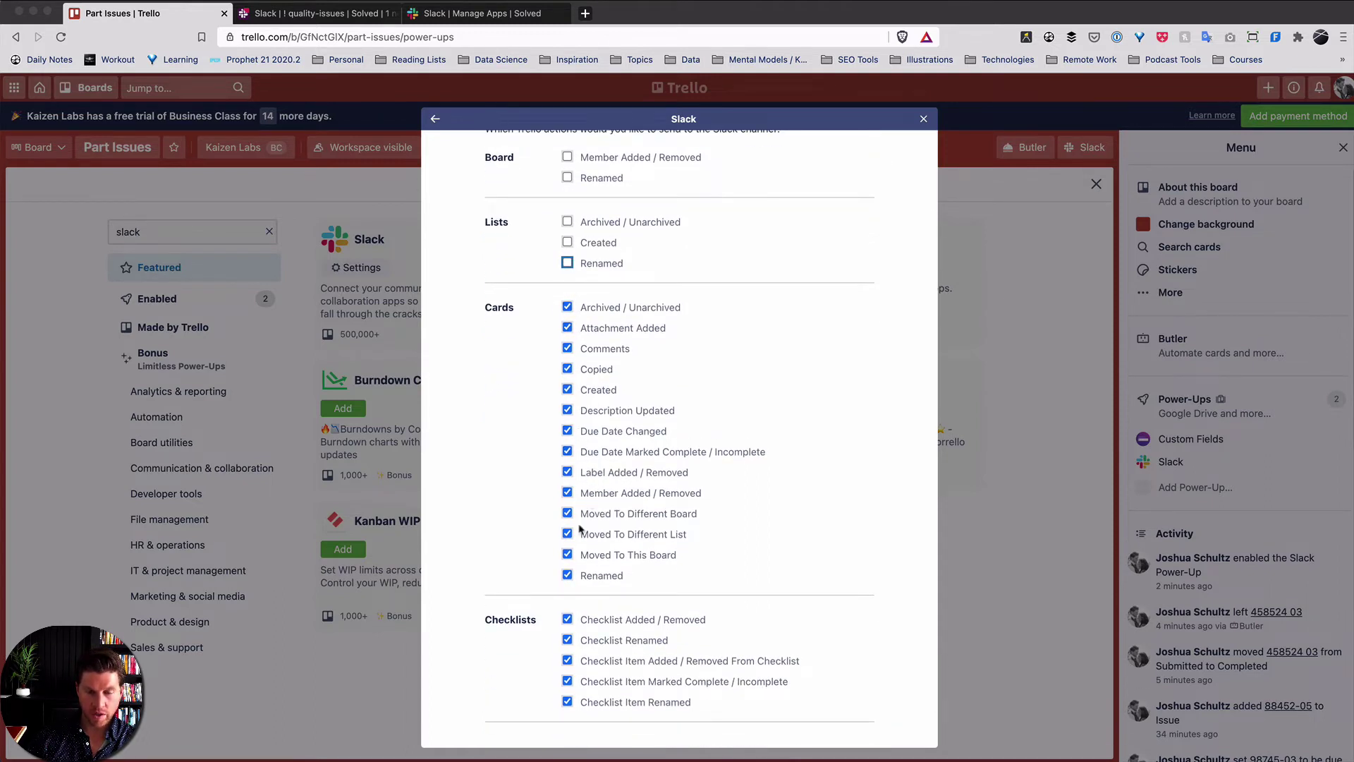
scroll(582, 344, up, 6)
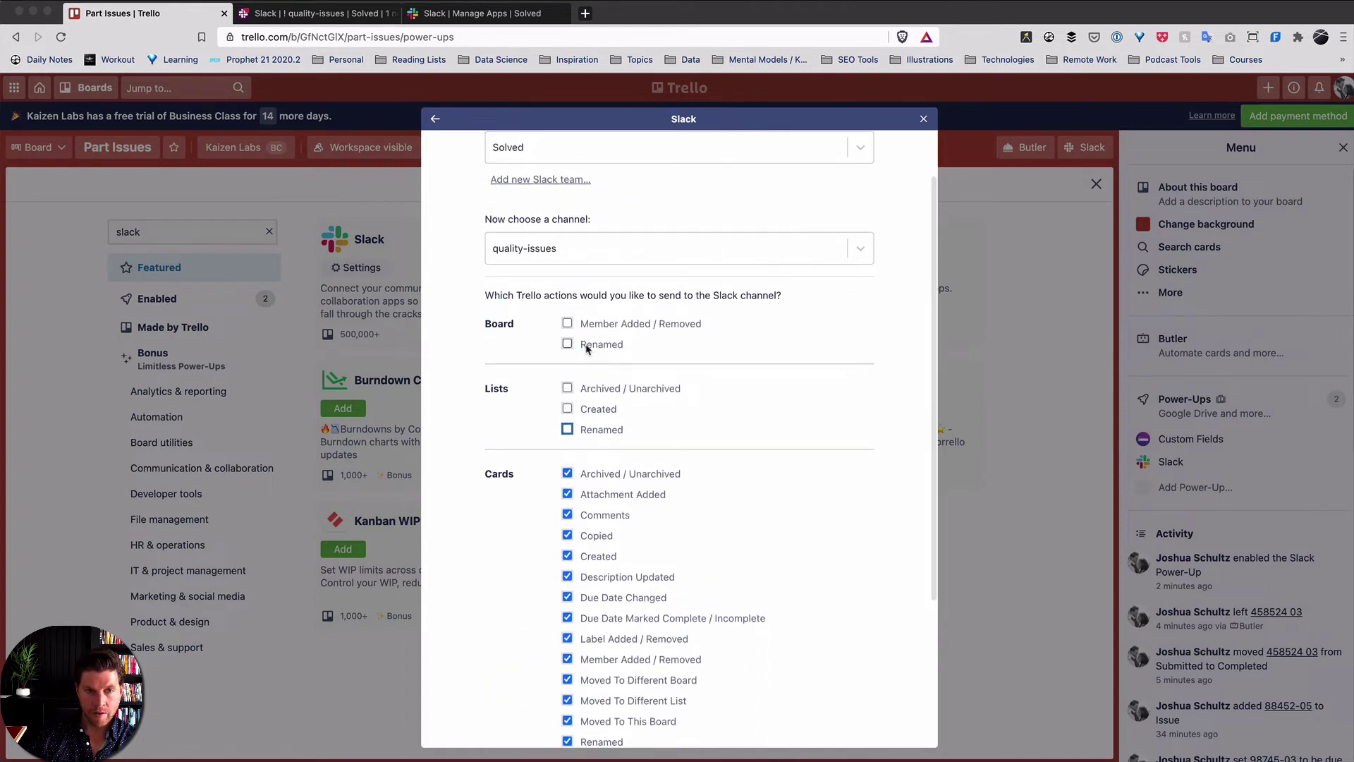
scroll(578, 350, down, 5)
click(567, 319)
click(567, 360)
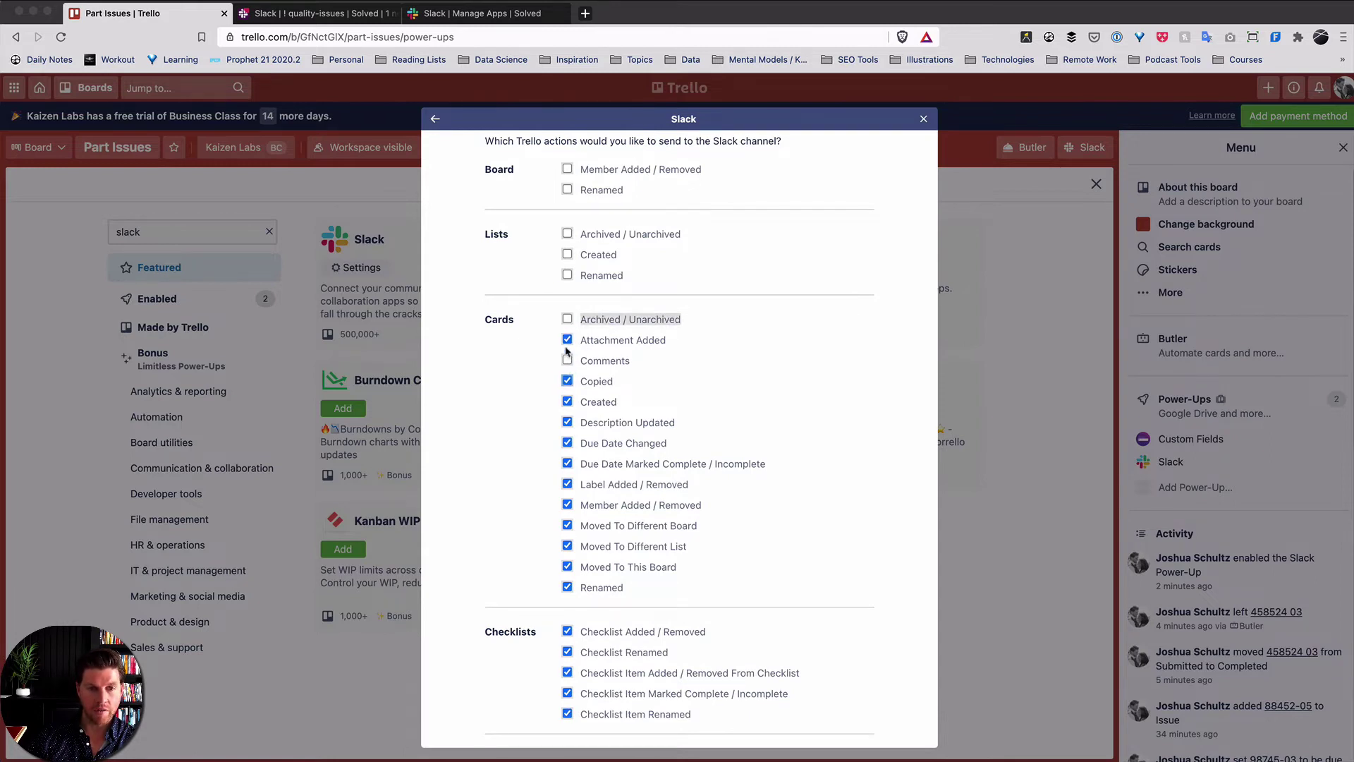
click(567, 401)
click(567, 381)
click(567, 340)
click(567, 423)
click(567, 443)
click(568, 588)
click(568, 567)
click(567, 525)
click(567, 546)
click(568, 505)
click(567, 484)
click(567, 463)
- Re-enable card Comments, Created, Description Updated and Moved To Different List alerts
click(566, 362)
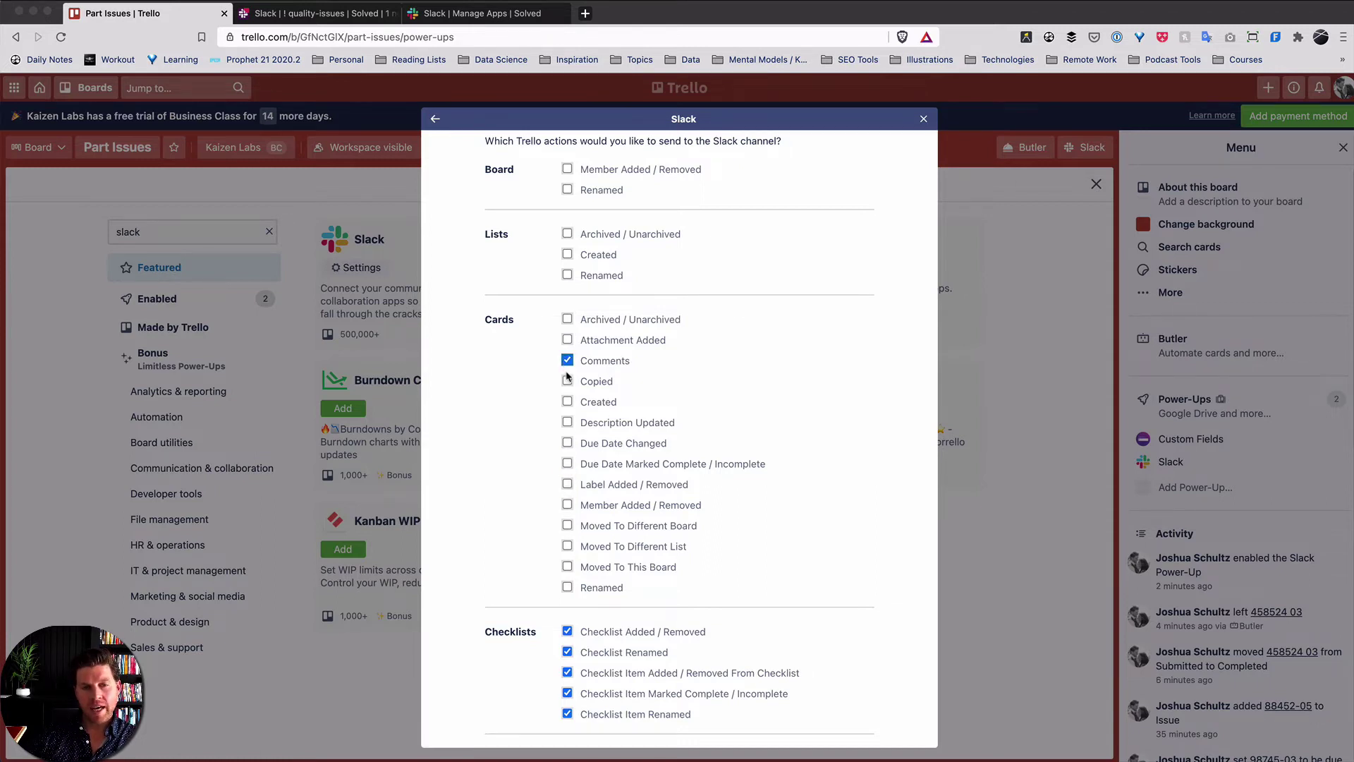
click(568, 403)
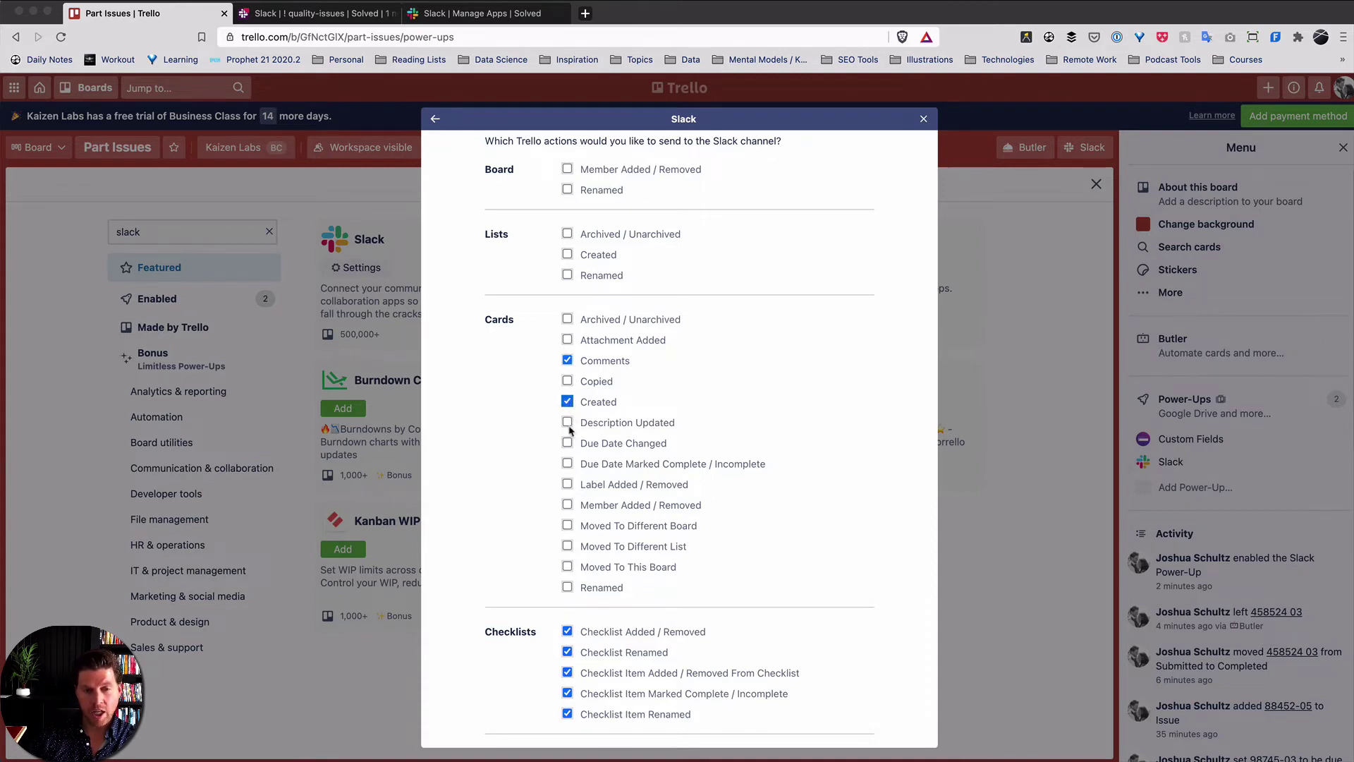
click(568, 423)
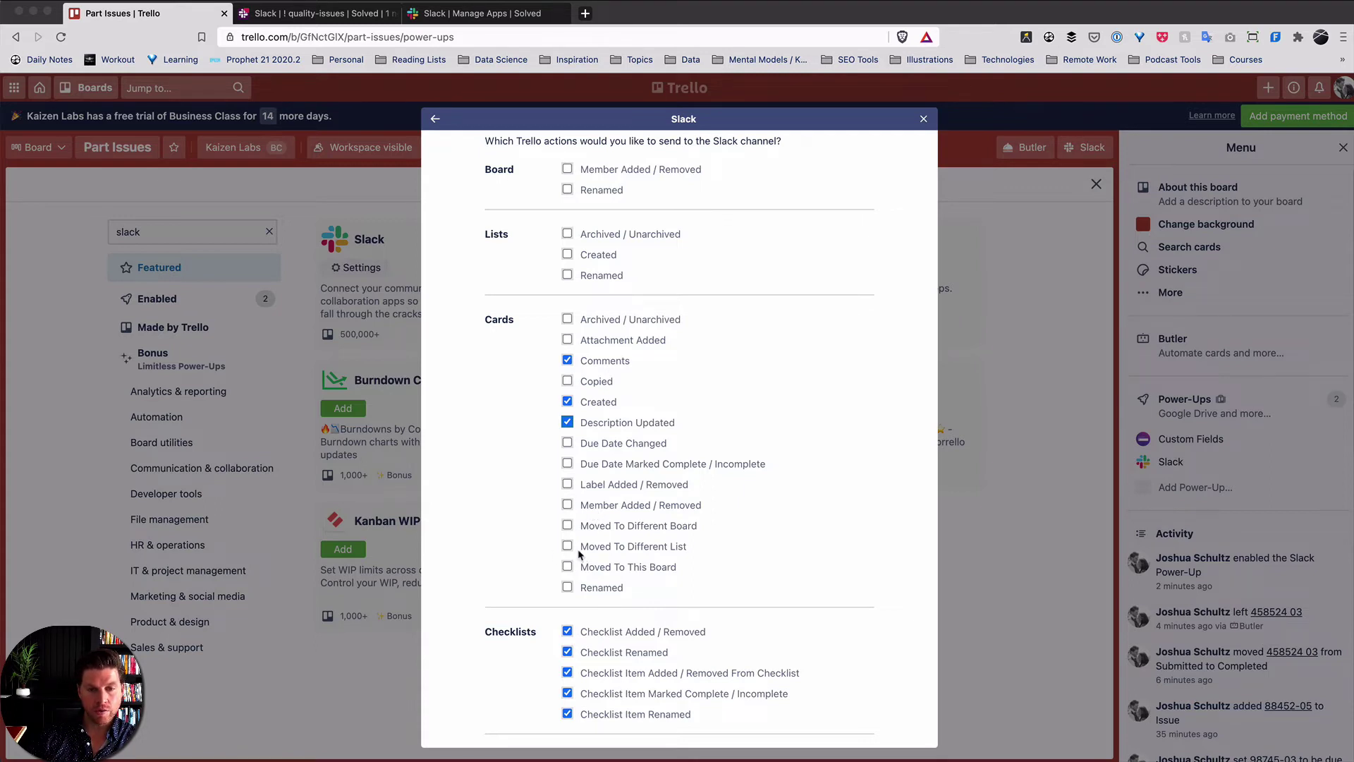
click(567, 547)
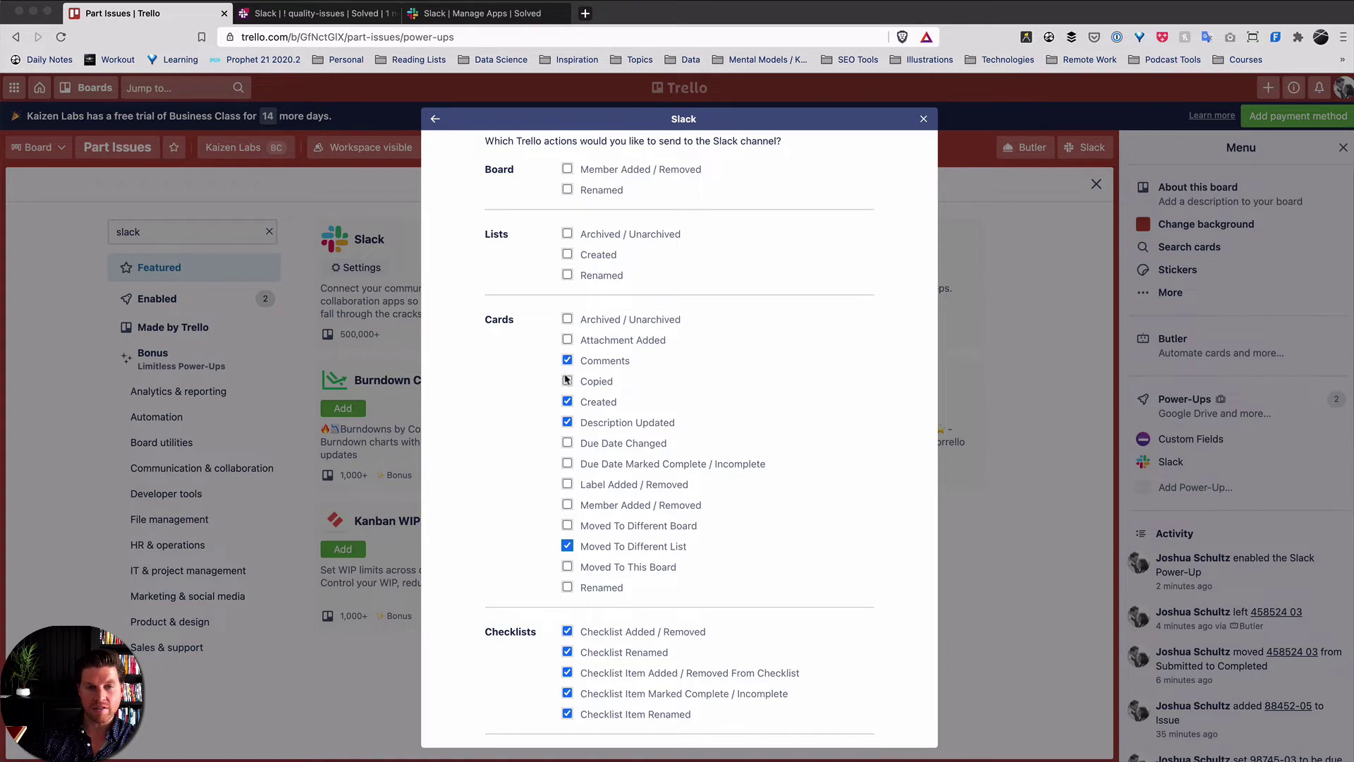
- Turn off all five checklist alerts and save the alert with Done
scroll(635, 547, down, 2)
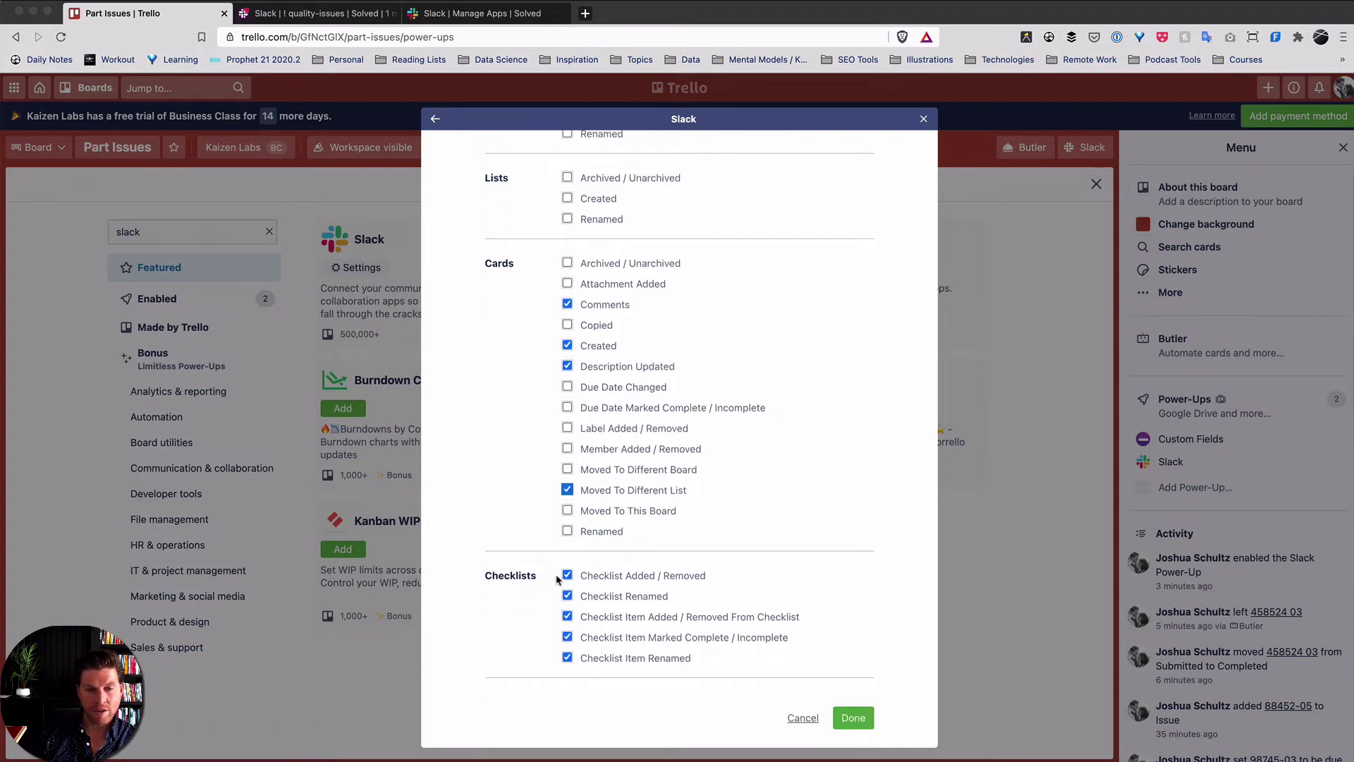
click(567, 596)
click(567, 617)
click(568, 637)
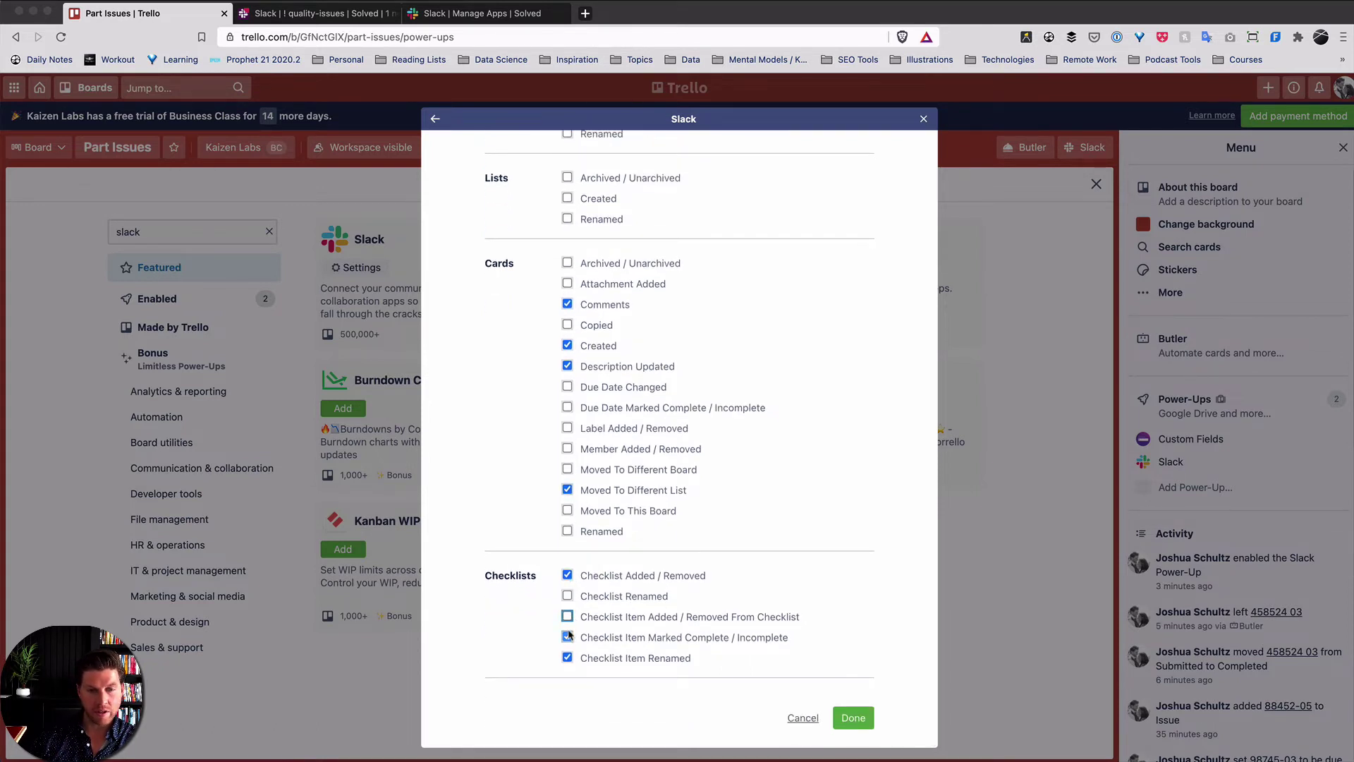
click(568, 657)
click(567, 575)
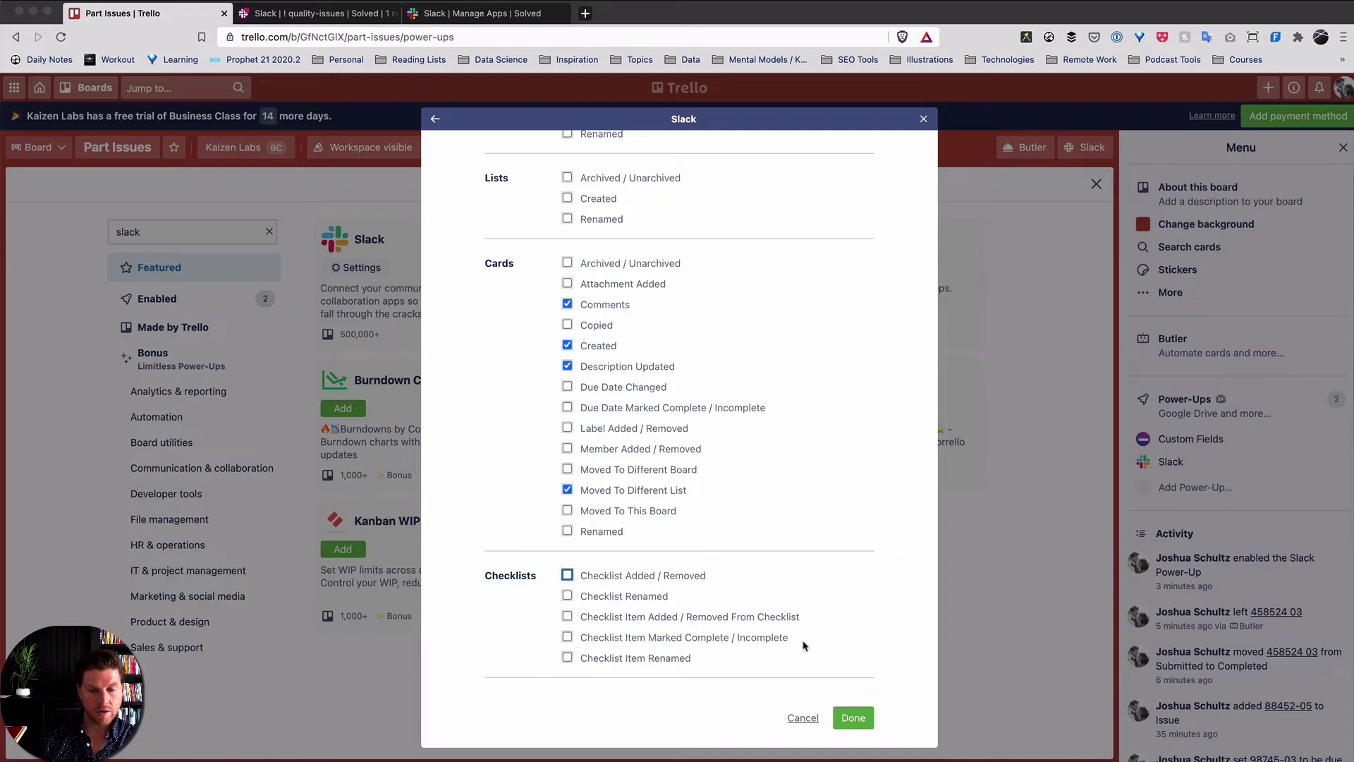
scroll(800, 643, up, 3)
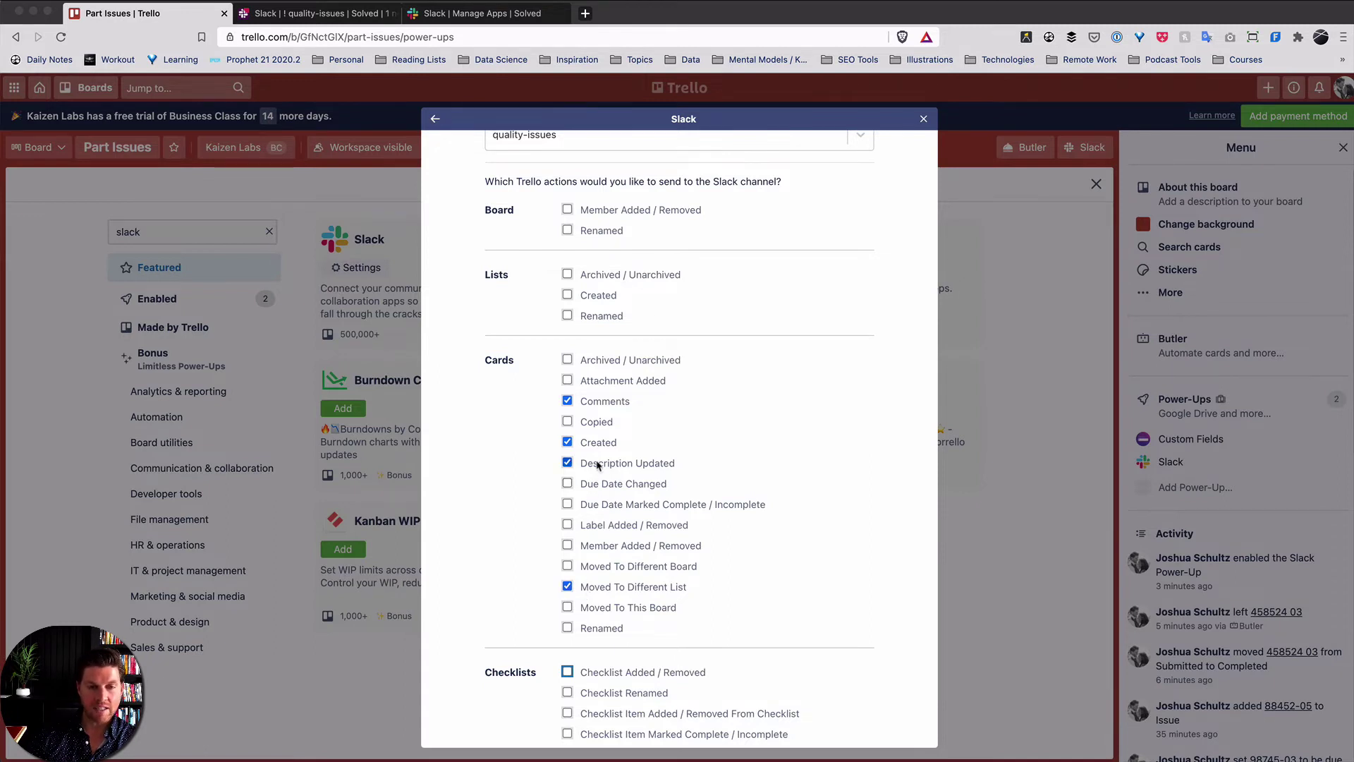
scroll(701, 506, down, 3)
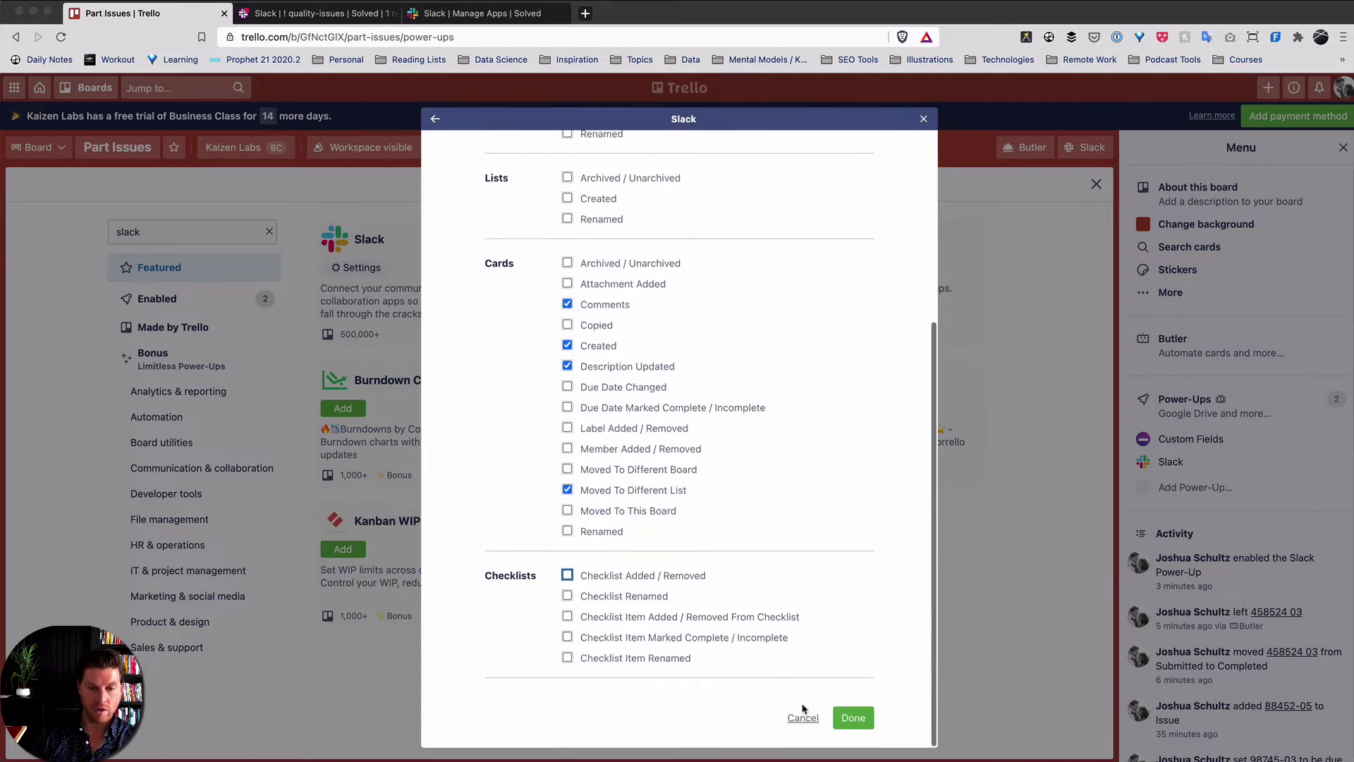
click(855, 720)
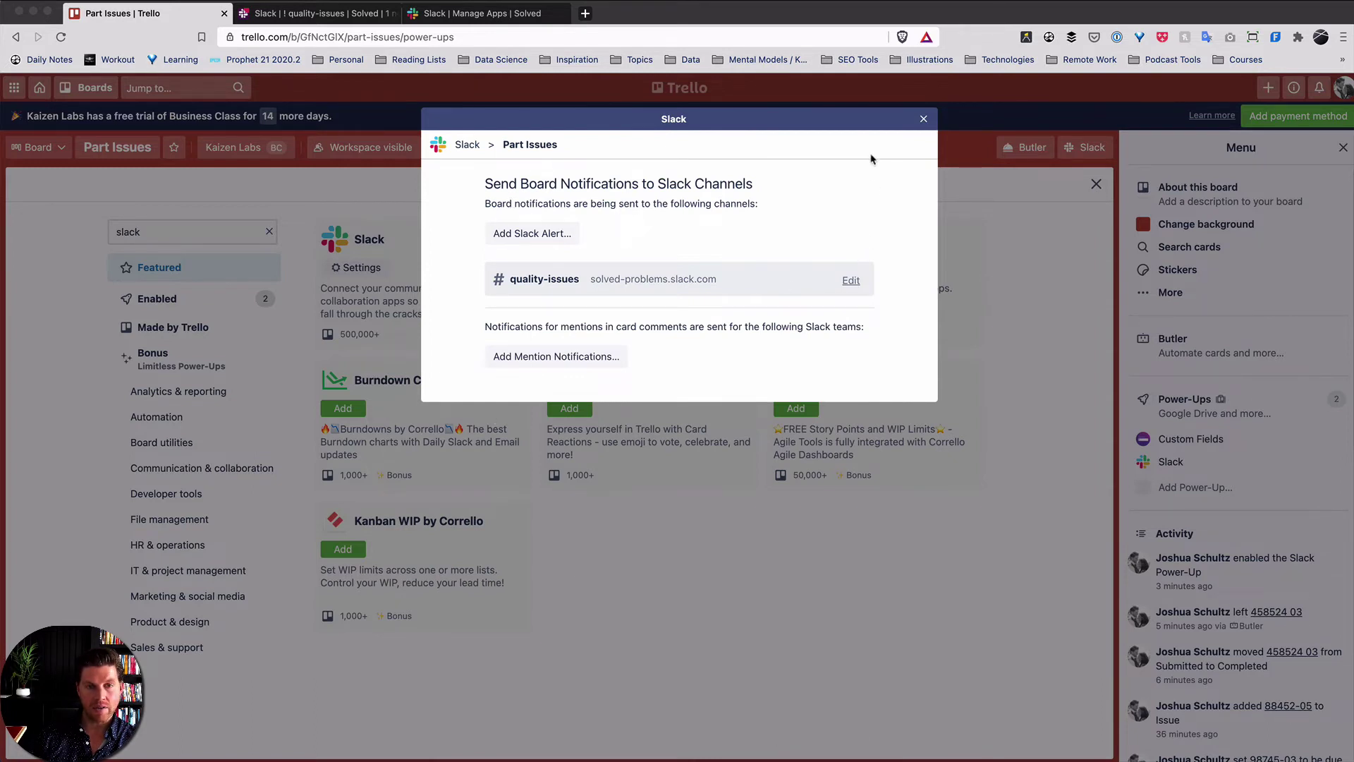
- Close the Slack, Menu and Power-Ups panels, then drag card 98745-03 into Submitted
click(923, 121)
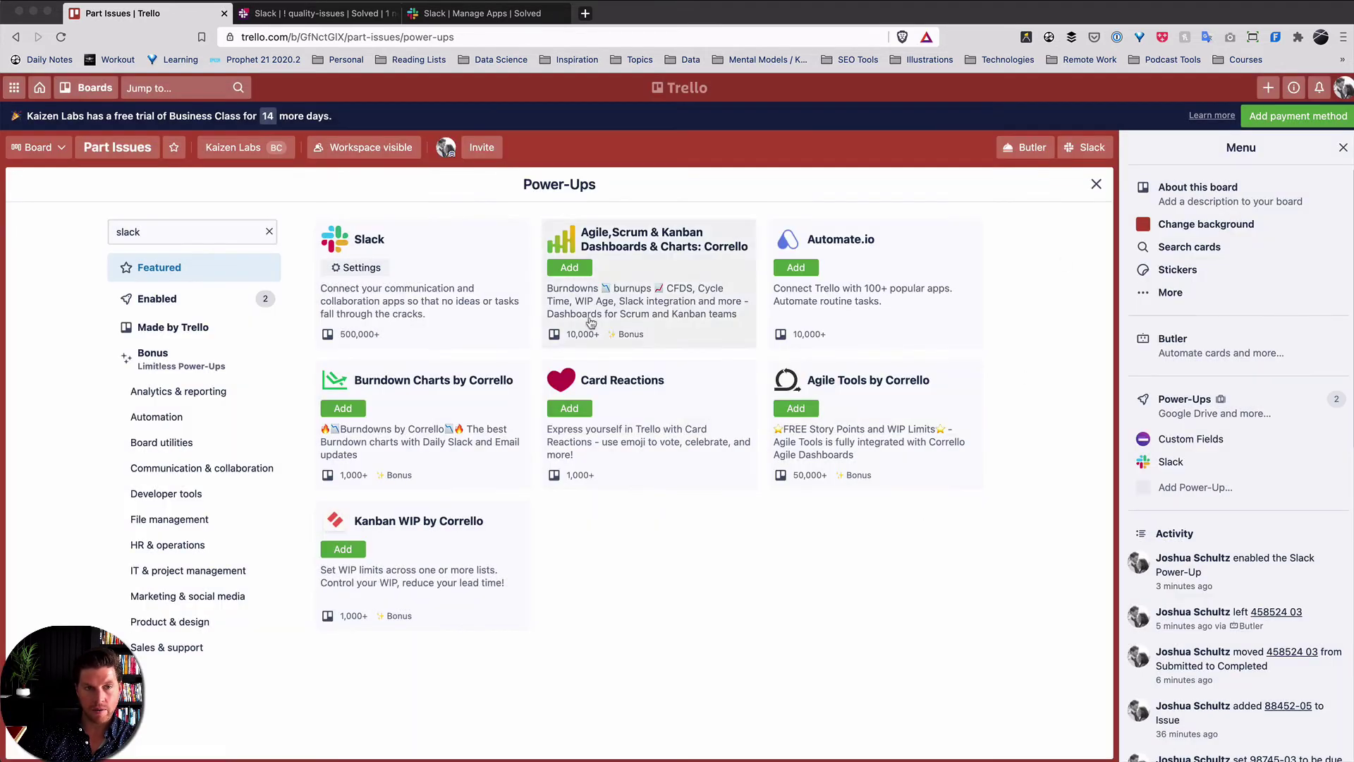
click(1343, 147)
click(1334, 183)
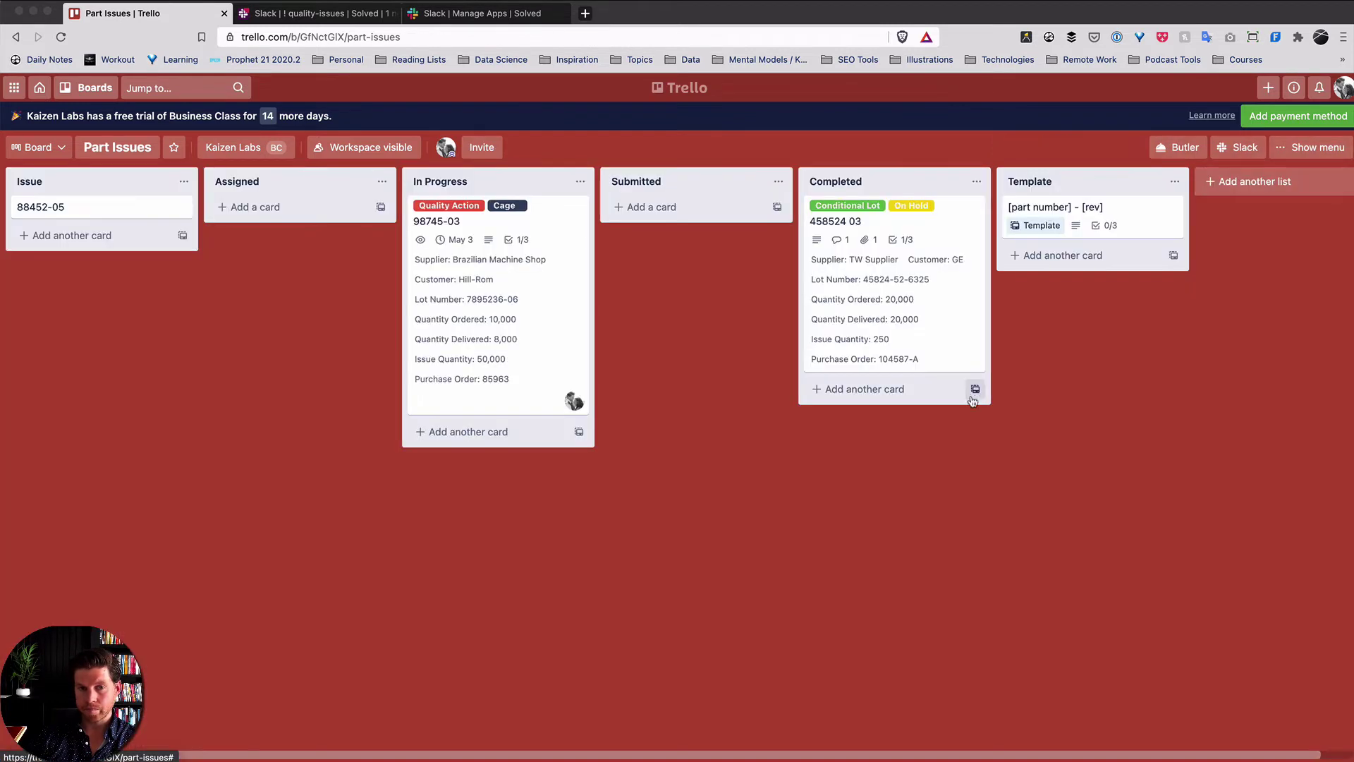
drag(441, 286, 615, 297)
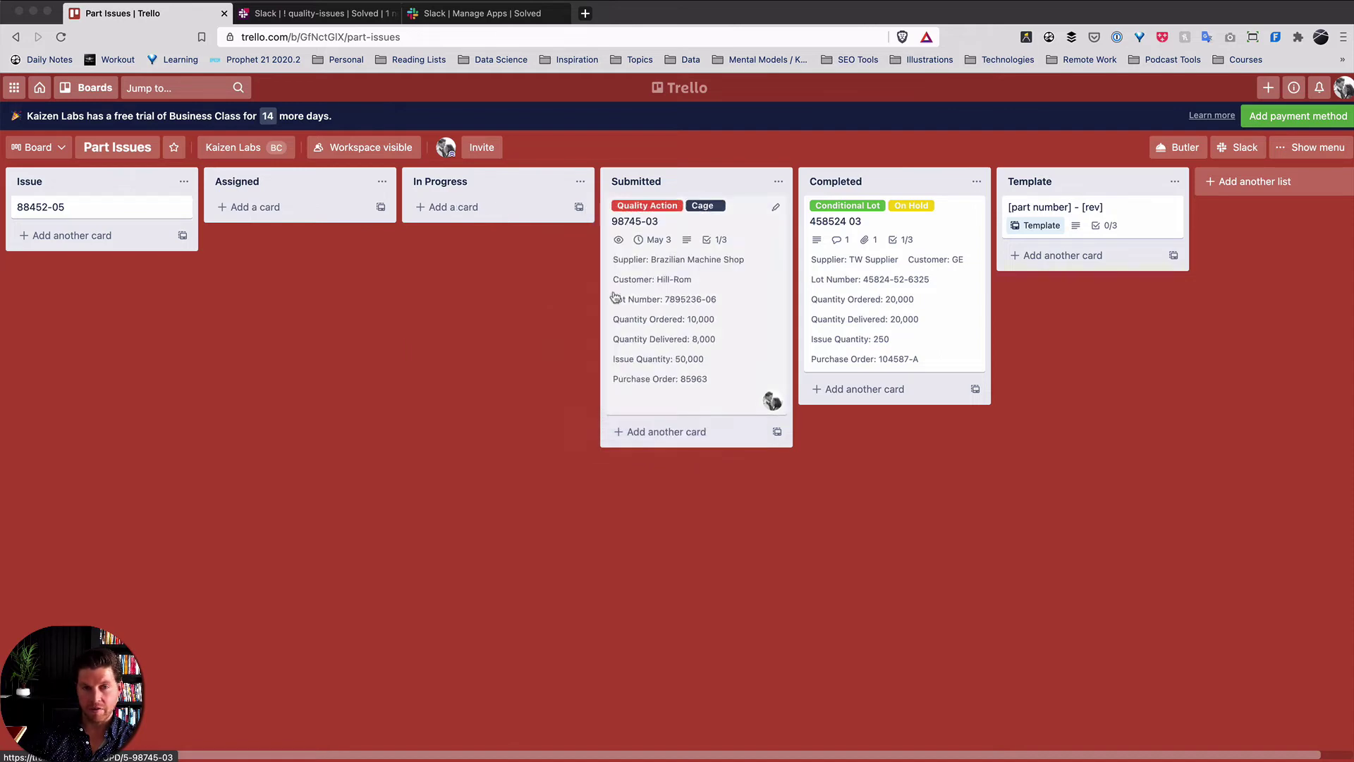
- Open card 98745-03 from the Trello move notice in #quality-issues, review it, and return to Slack
key(ctrl+Tab)
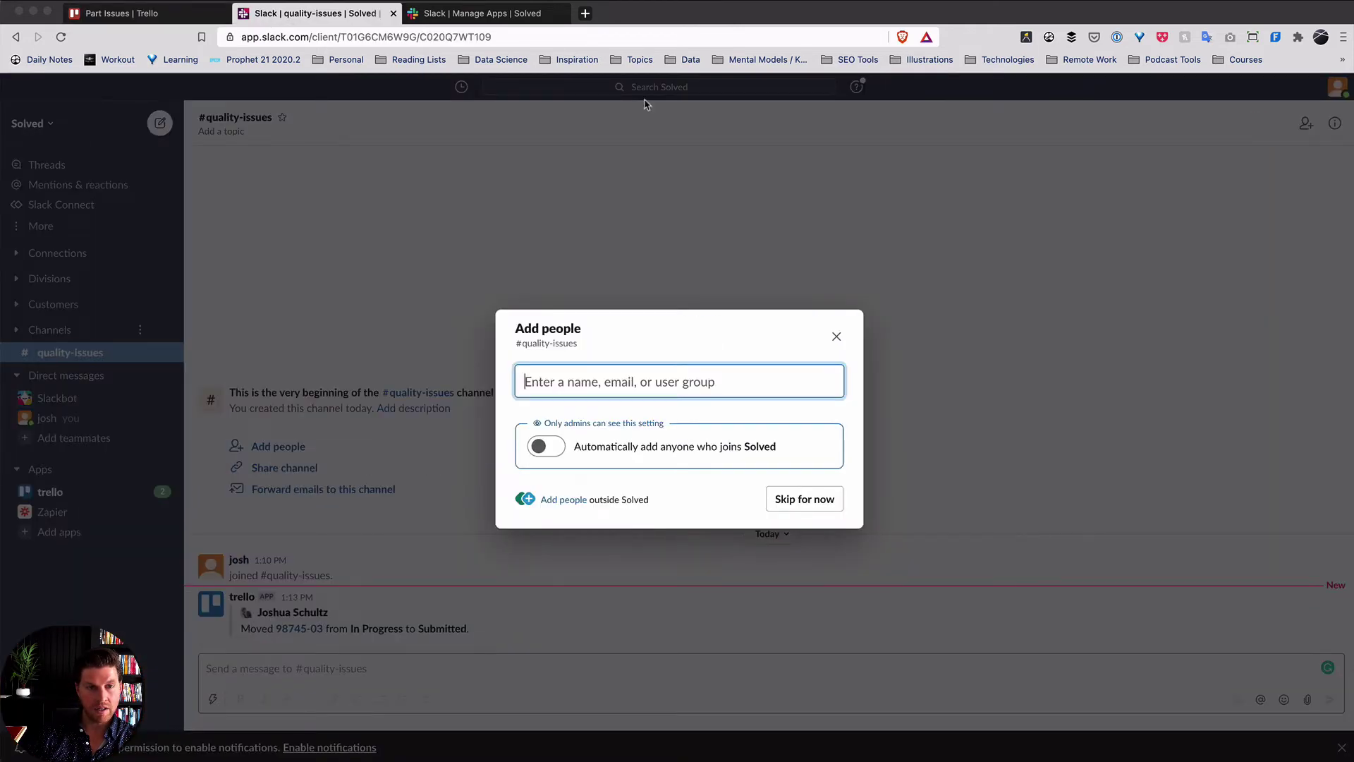
click(837, 336)
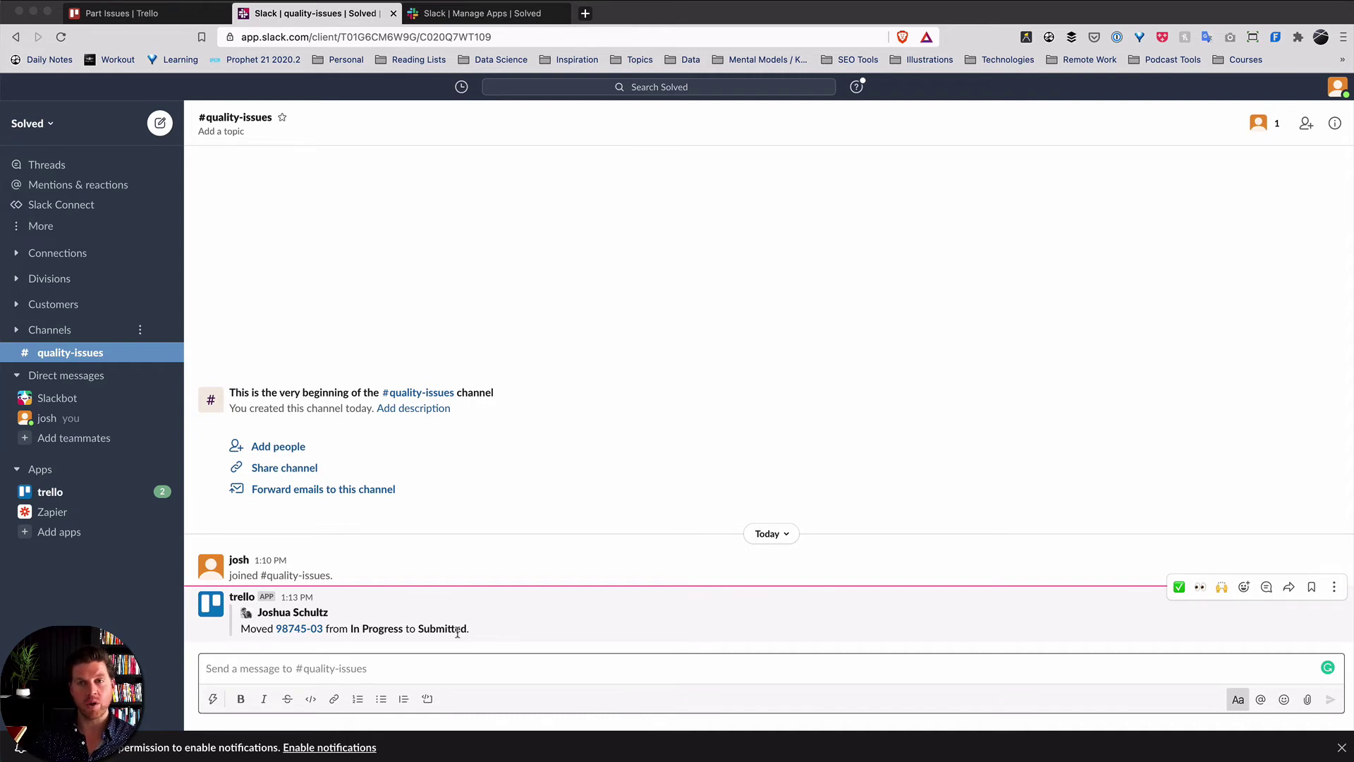
click(288, 630)
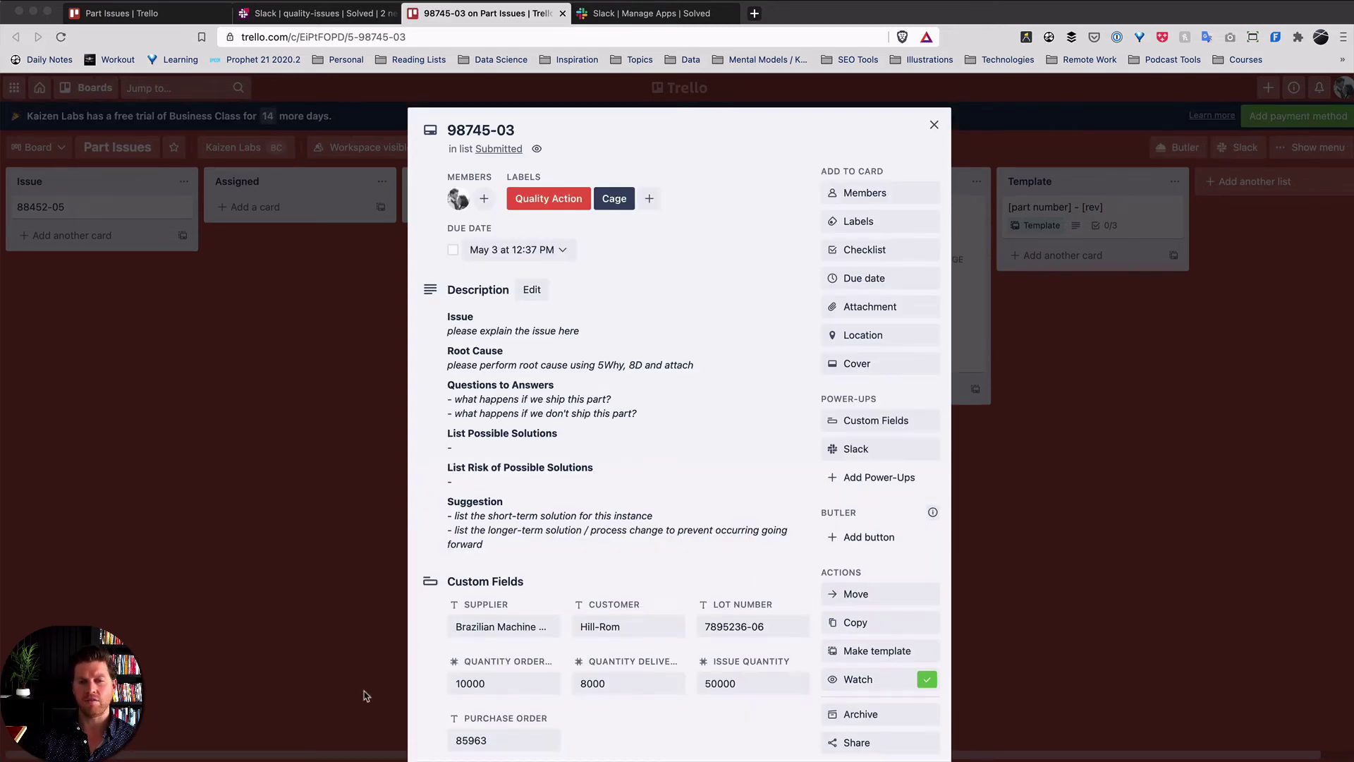
scroll(471, 672, down, 1)
scroll(471, 672, down, 4)
scroll(474, 675, up, 5)
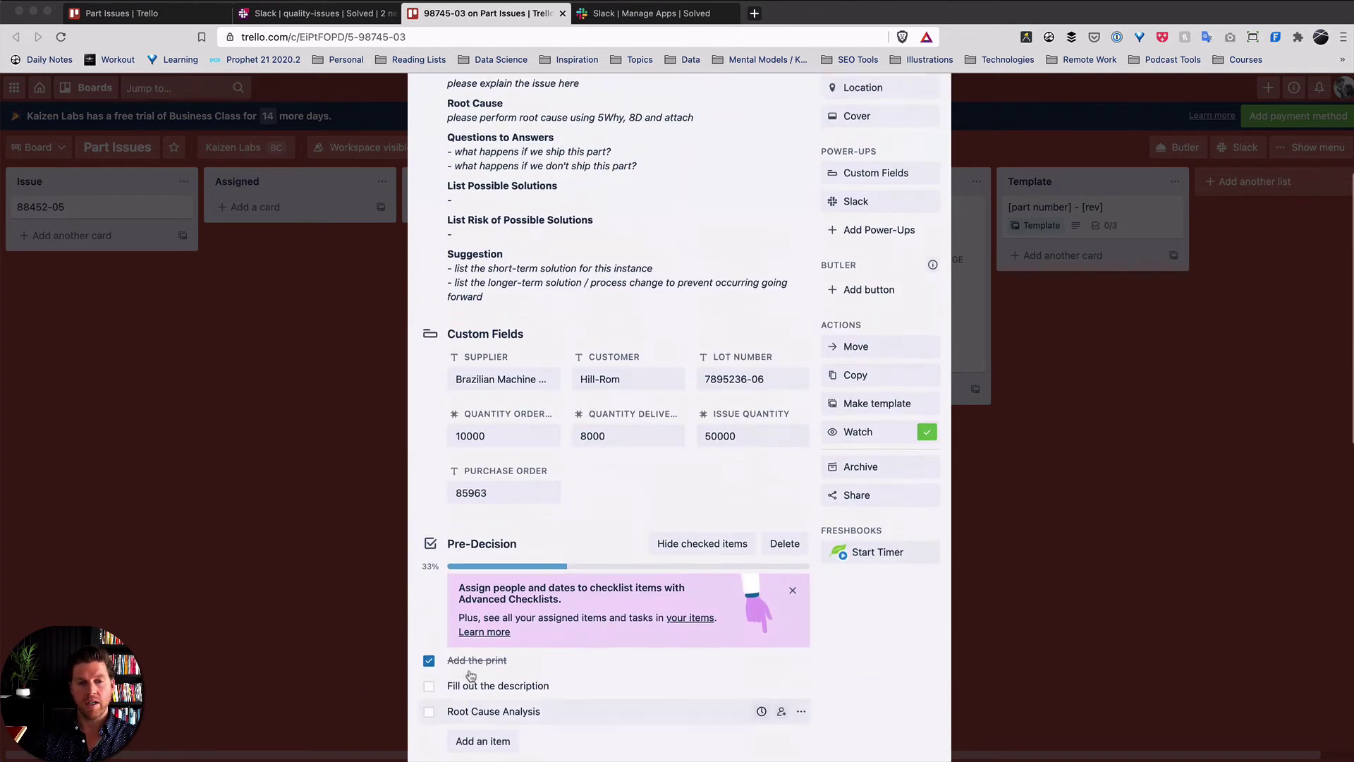
click(317, 13)
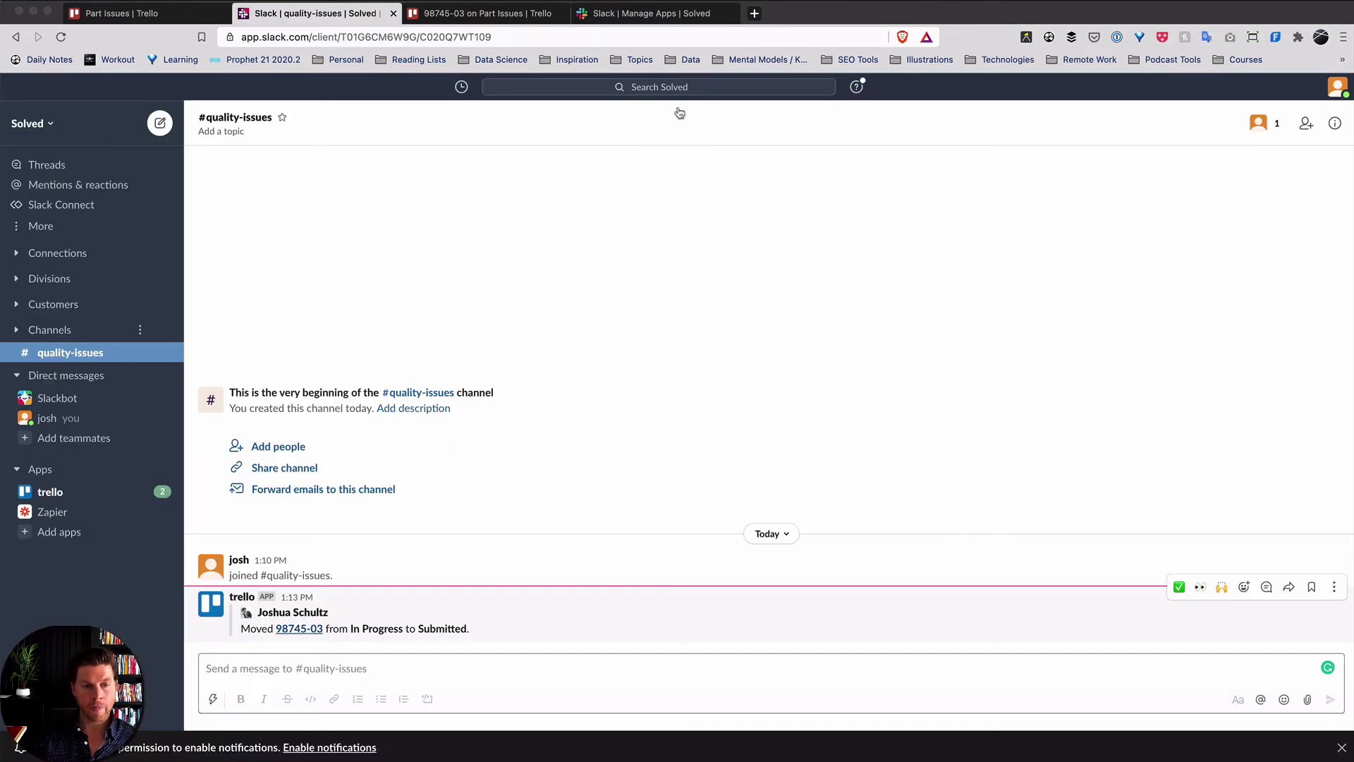
- Send '/trello add 485625-05' in the #quality-issues message box
click(430, 663)
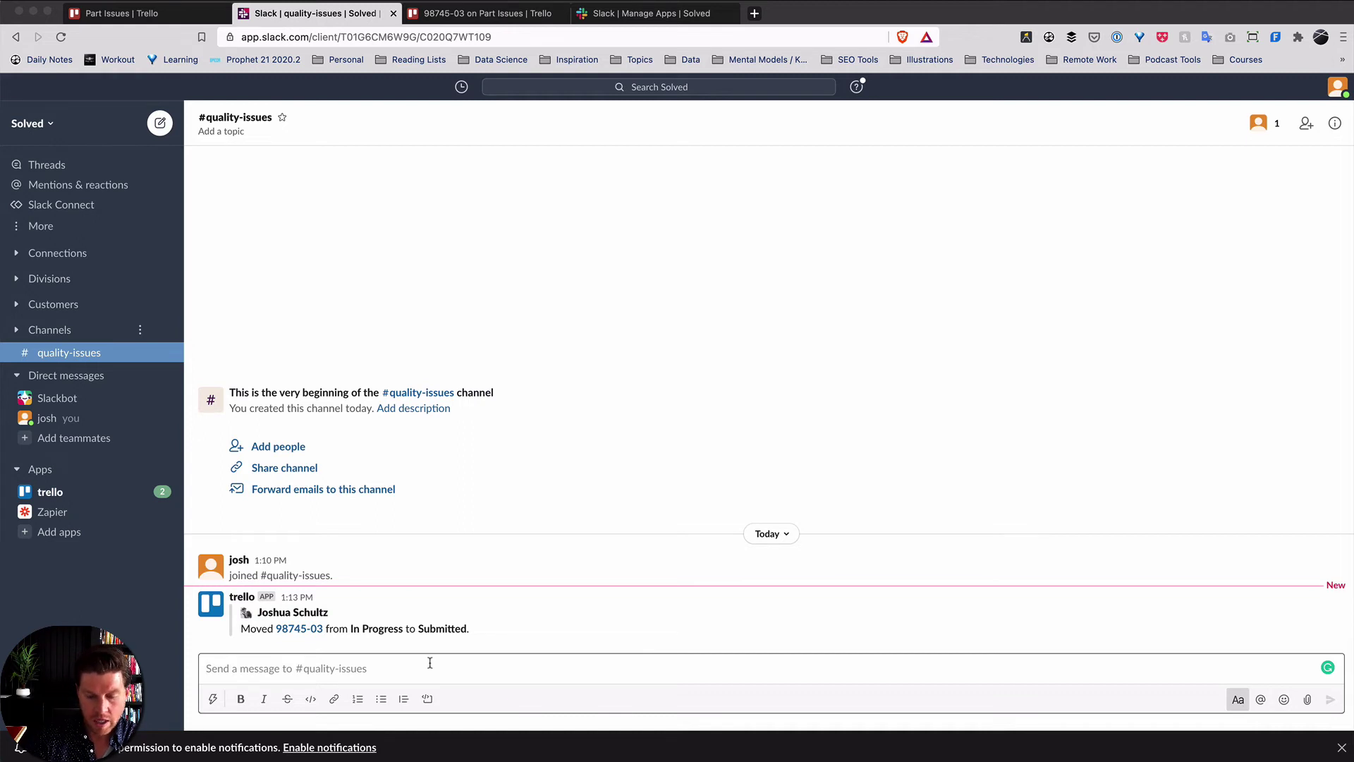
text(/trello add)
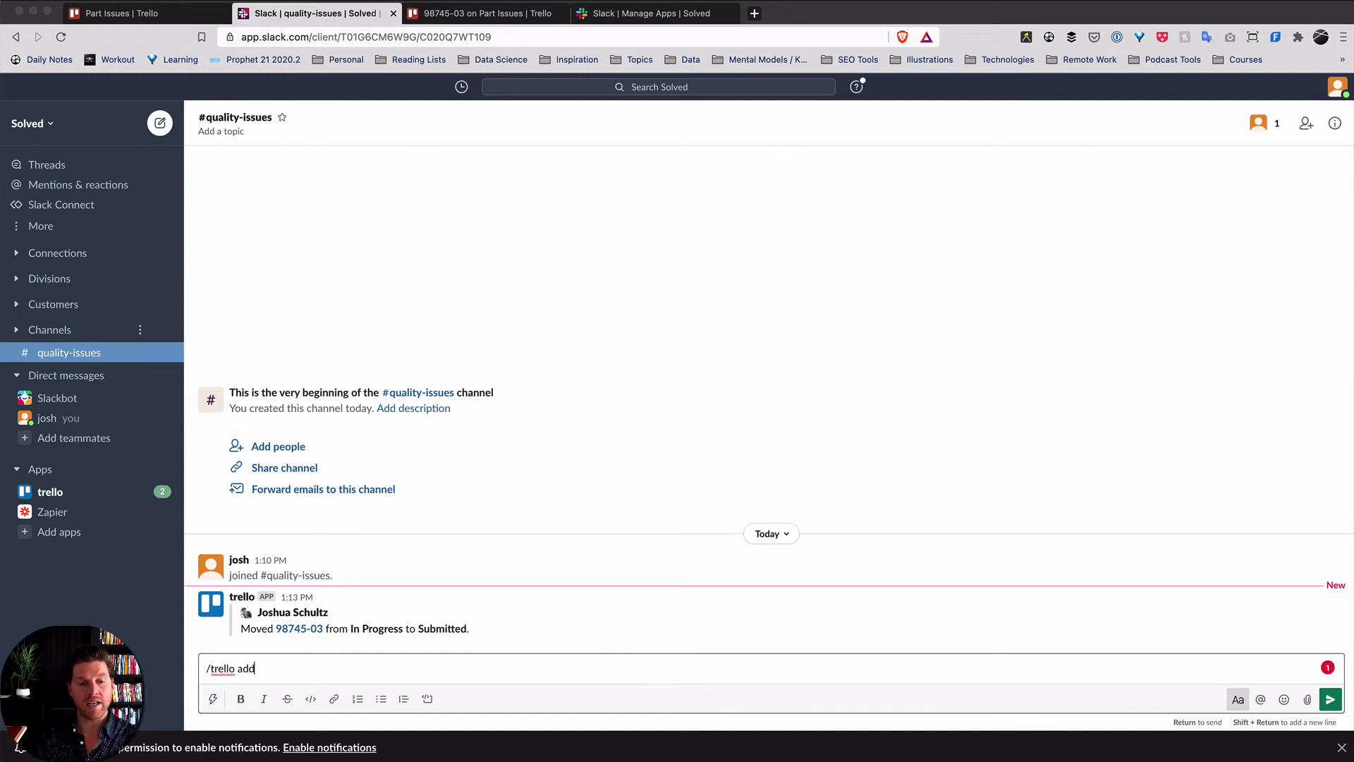
text(485)
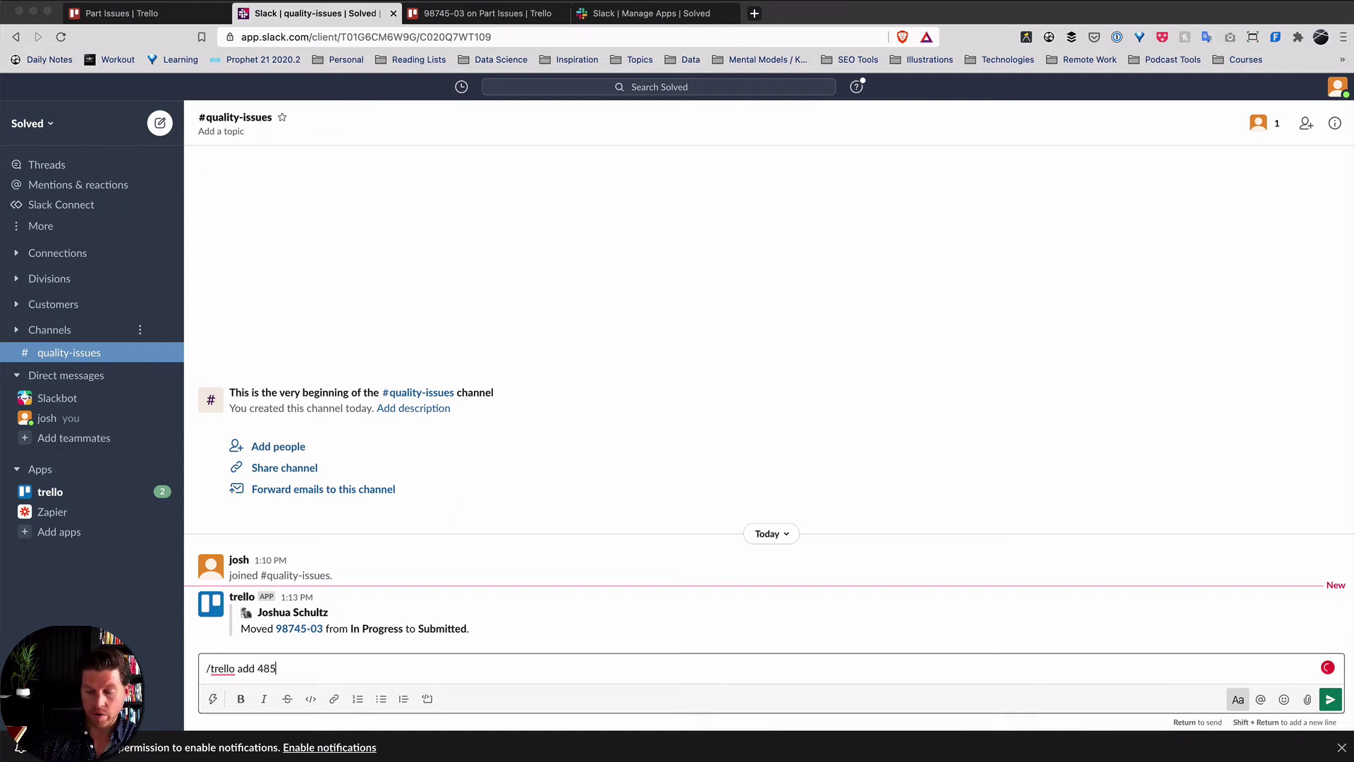
text(625-05)
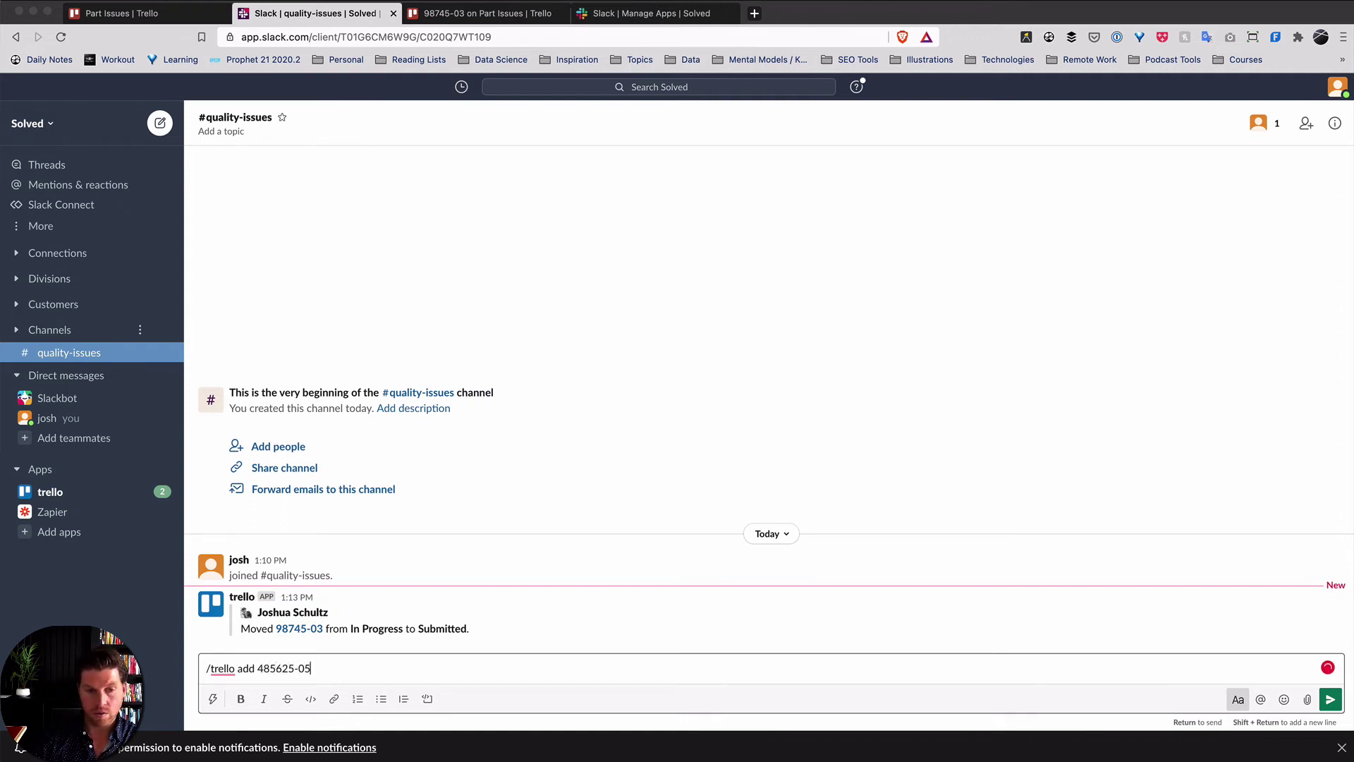
key(Return)
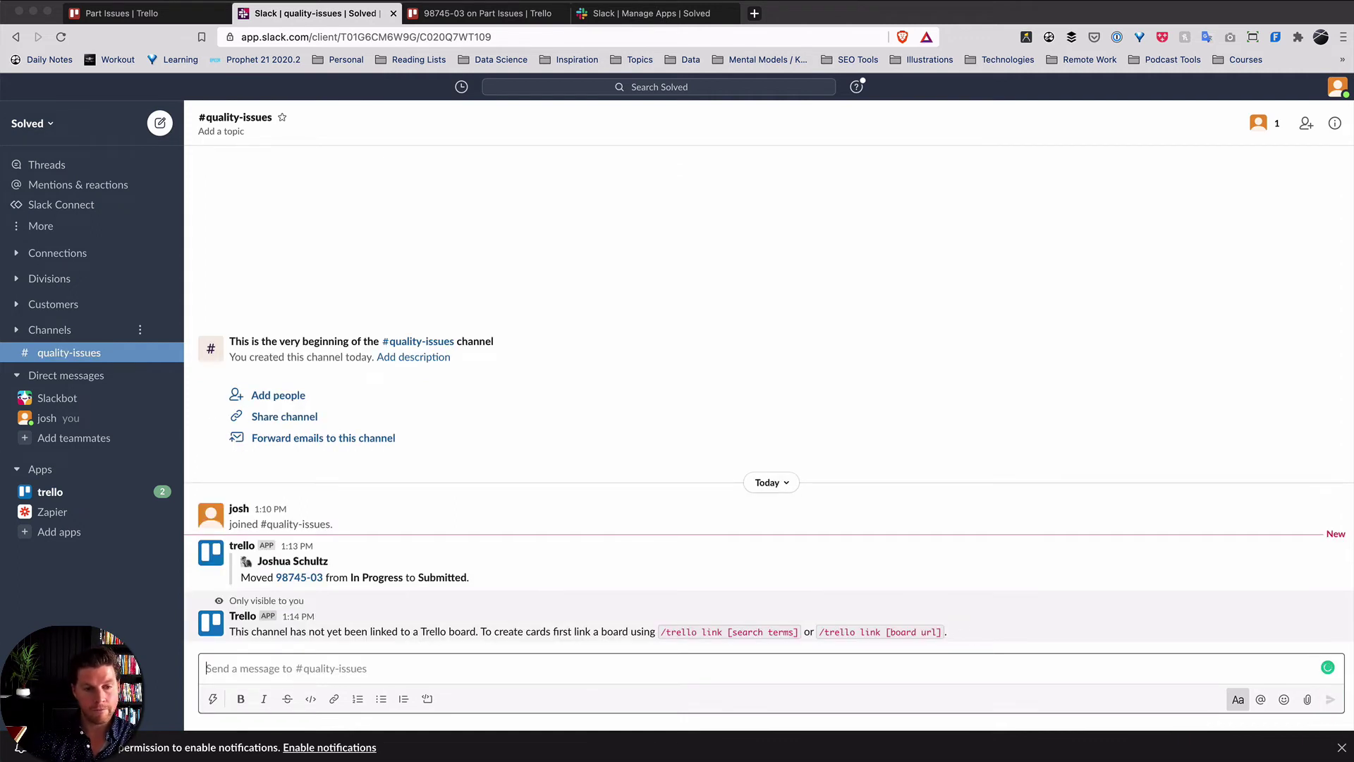
- Search the shortcuts for 'trello' and pick the board-linking command
click(212, 698)
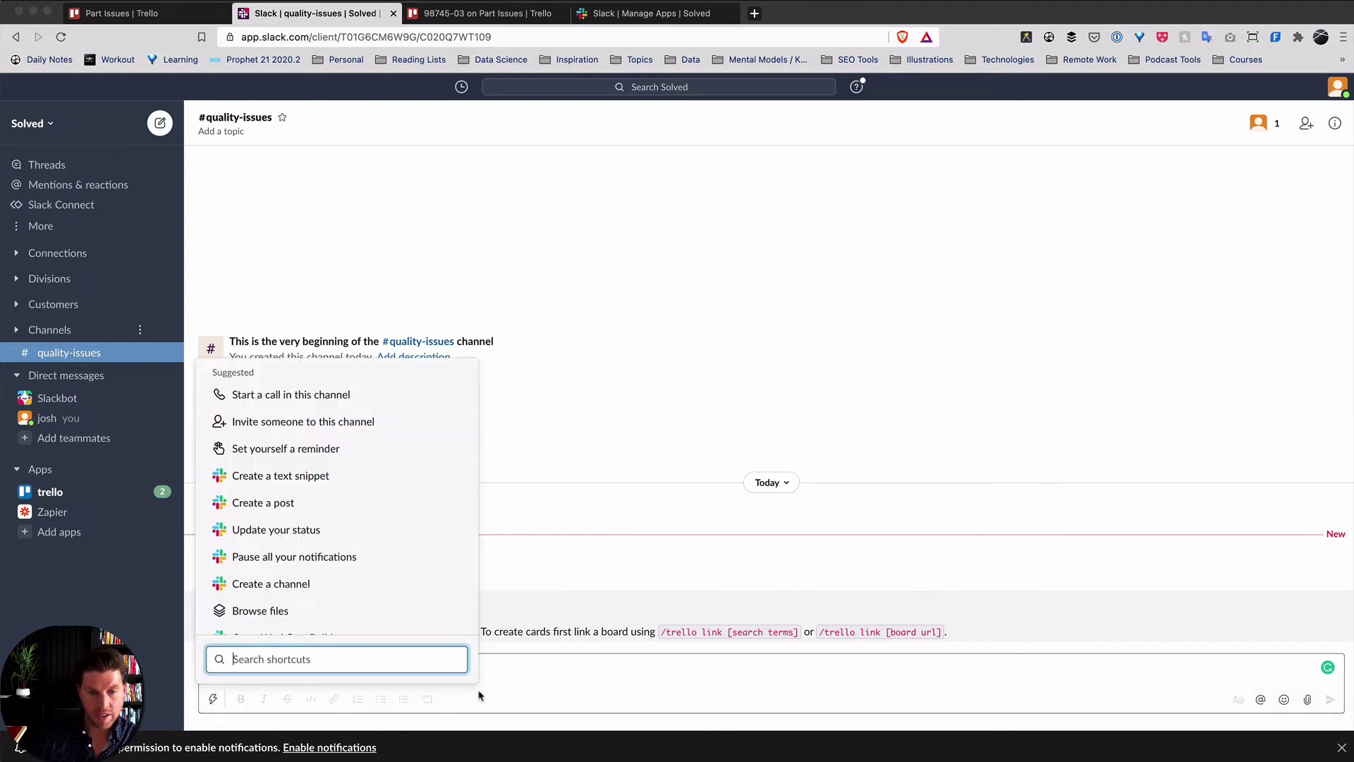
click(586, 664)
click(212, 699)
text(trello)
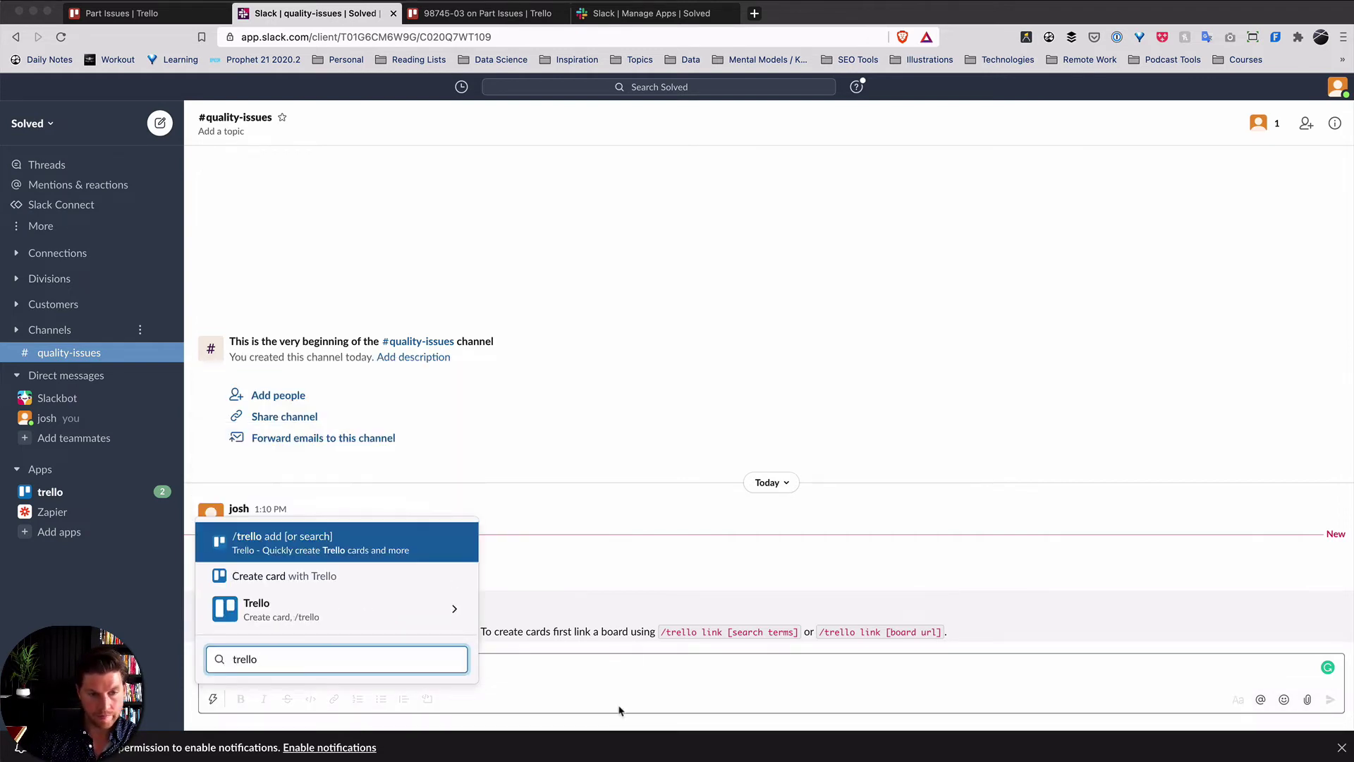
click(501, 659)
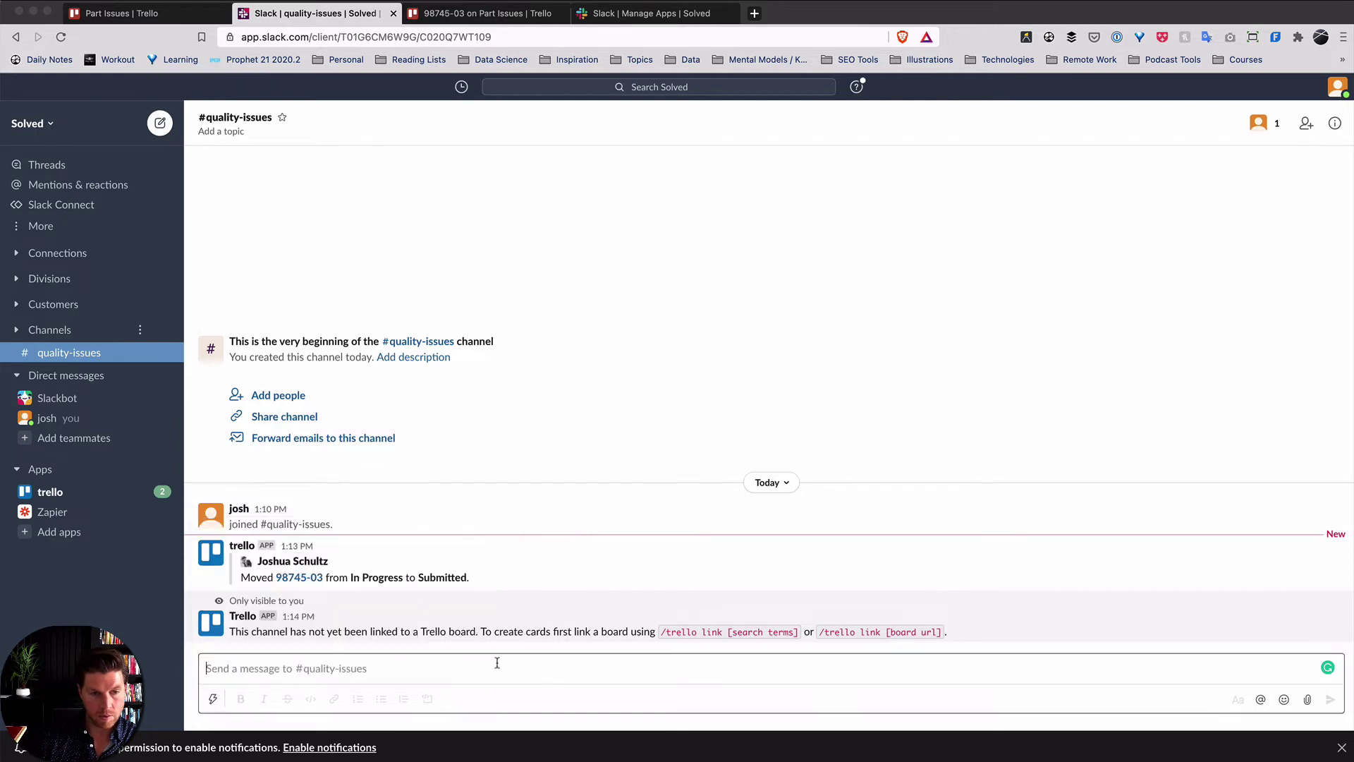
click(212, 698)
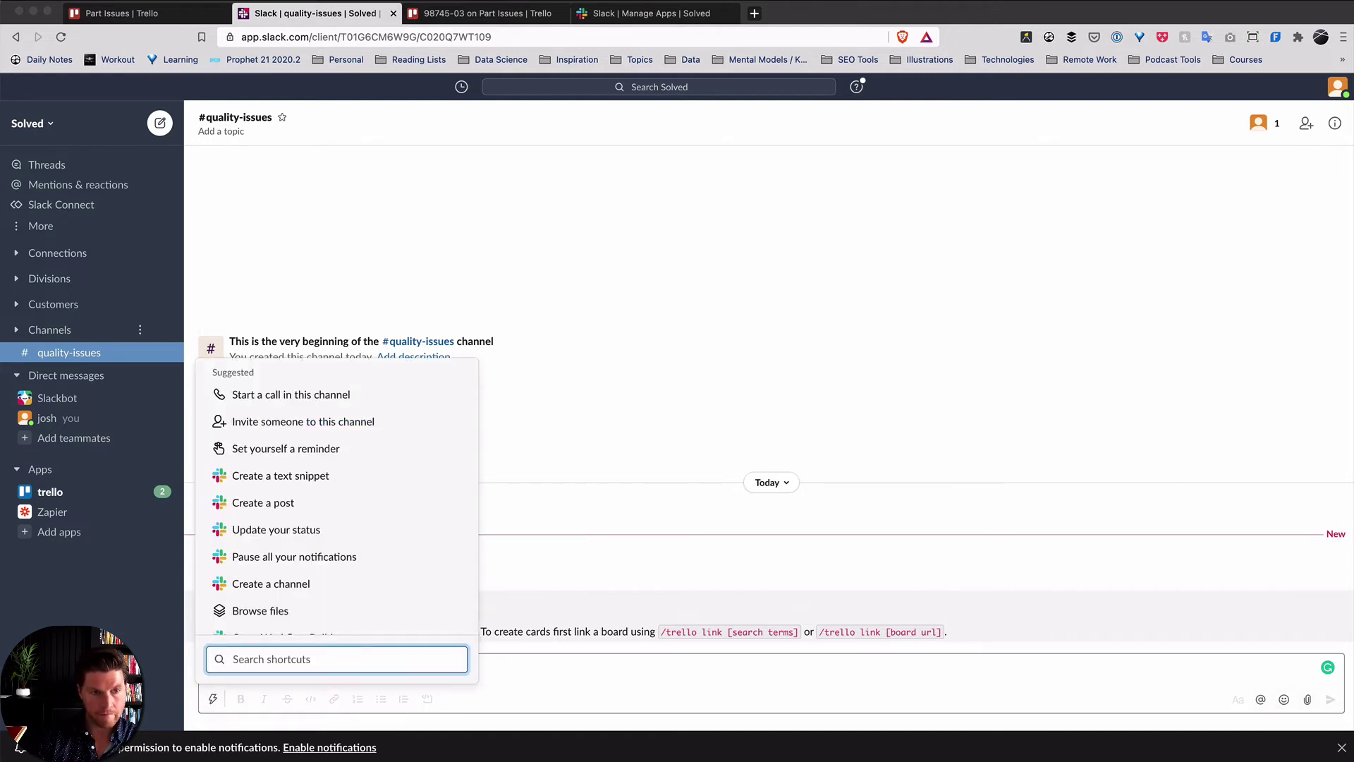
text(trello)
key(Return)
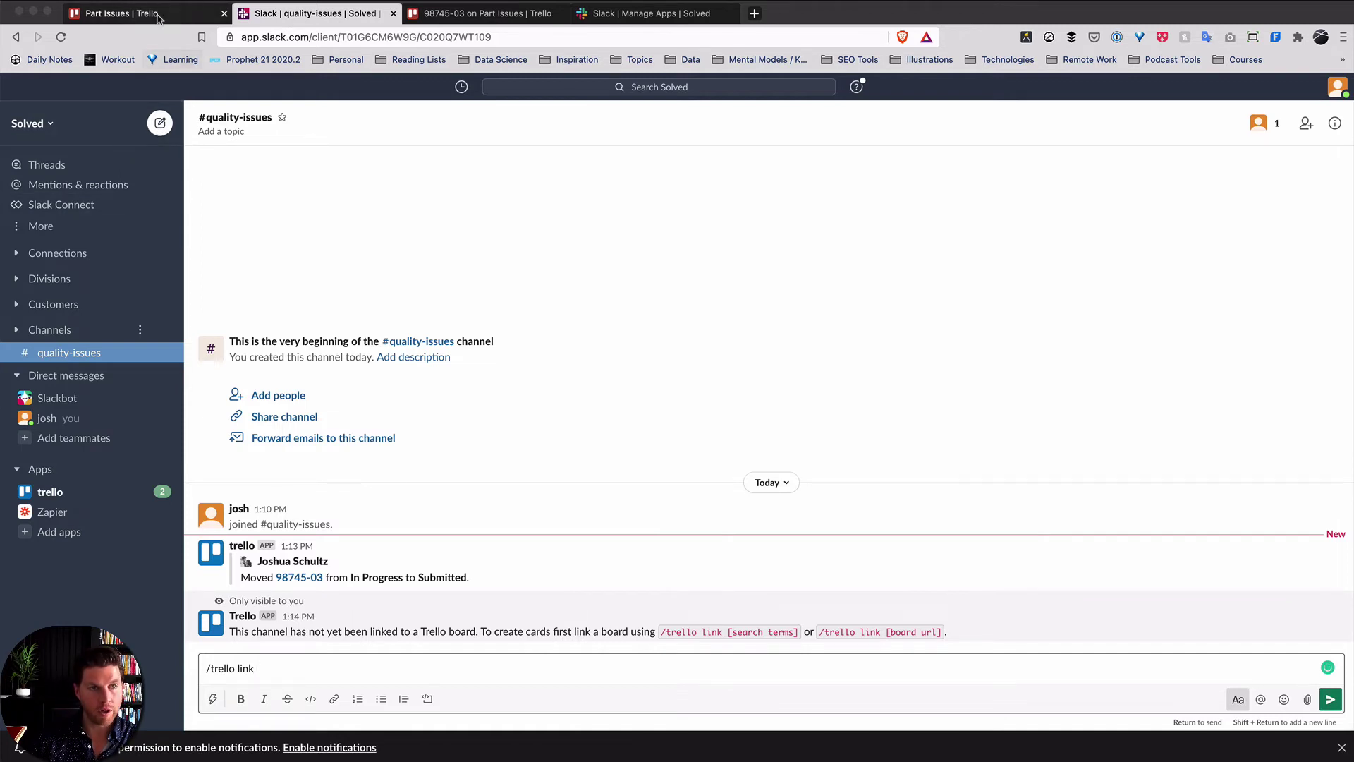
- Paste the Part Issues board URL after /trello link and send it
click(127, 13)
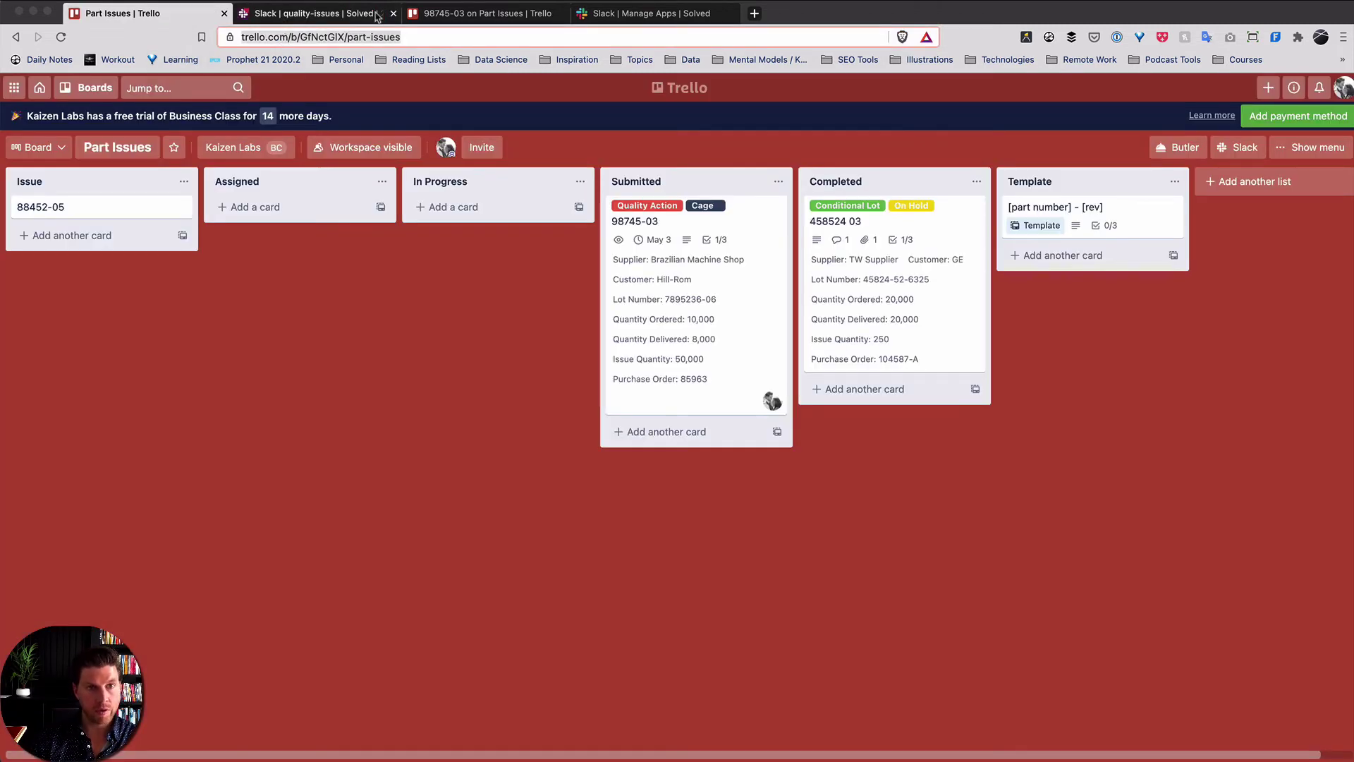
click(459, 14)
click(604, 19)
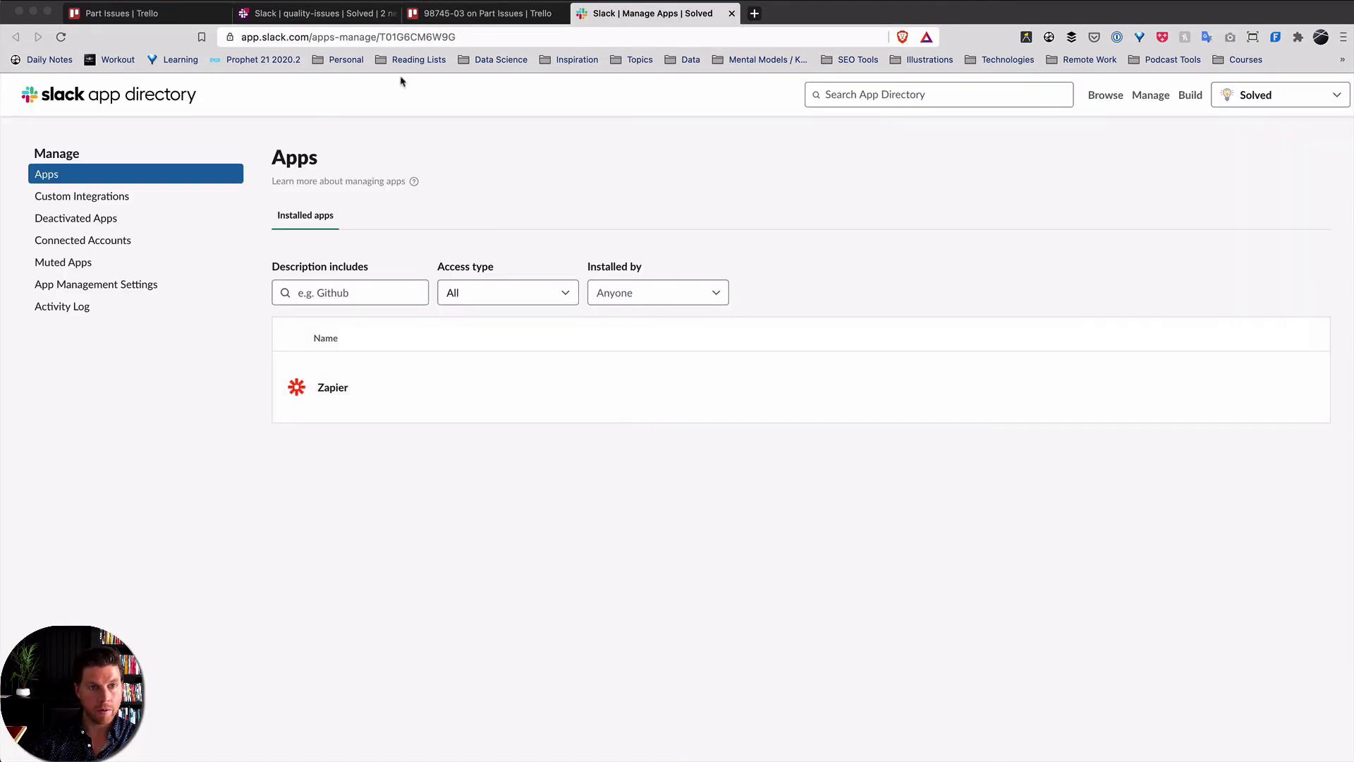
click(356, 14)
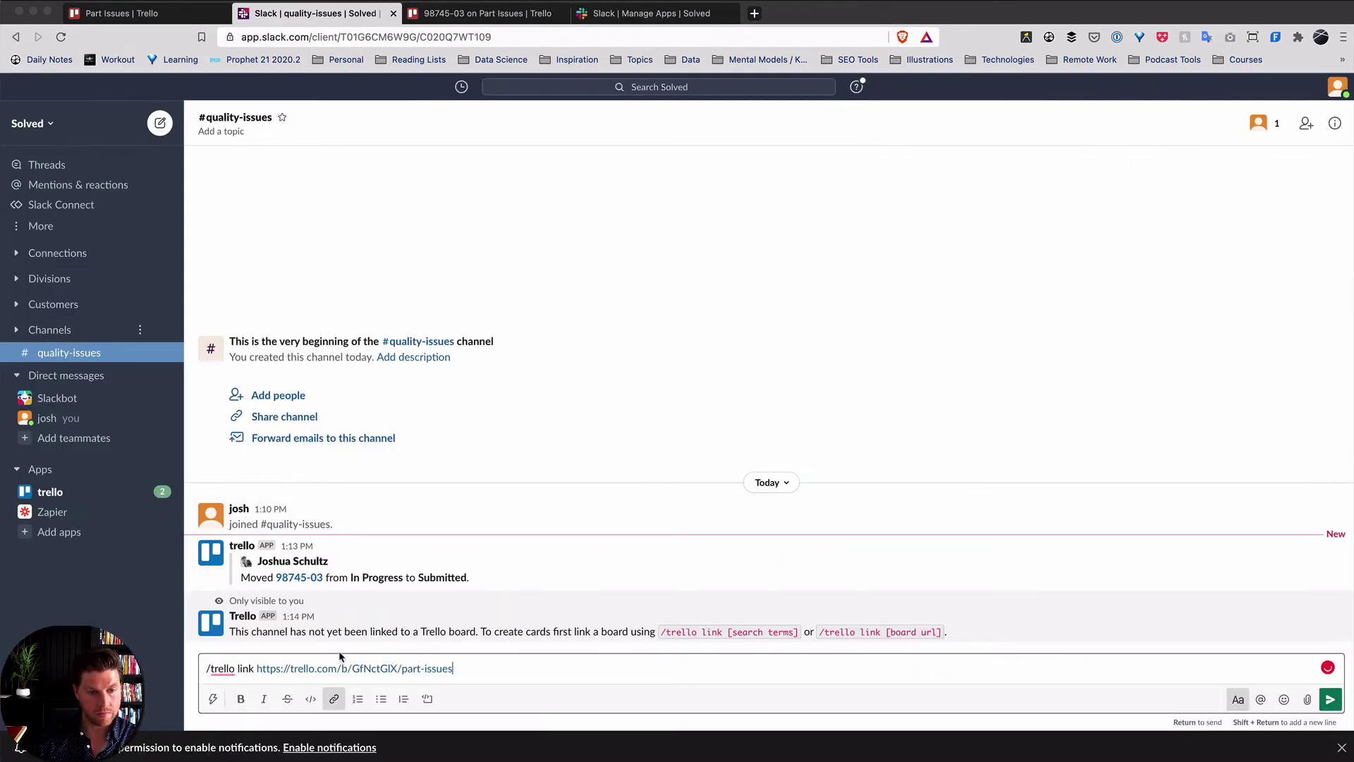
key(Return)
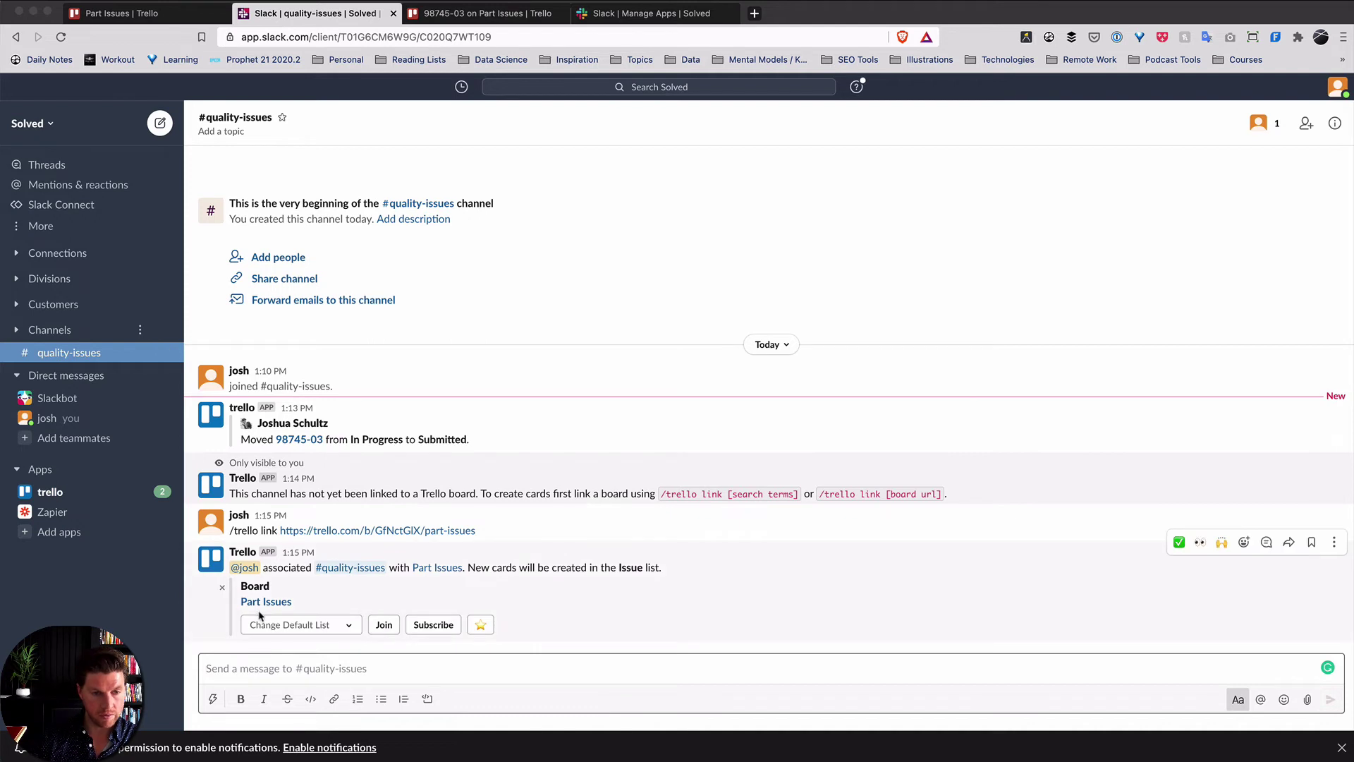
- Make Issue the default list for new cards and draft '/trello add 9846525-08'
click(320, 628)
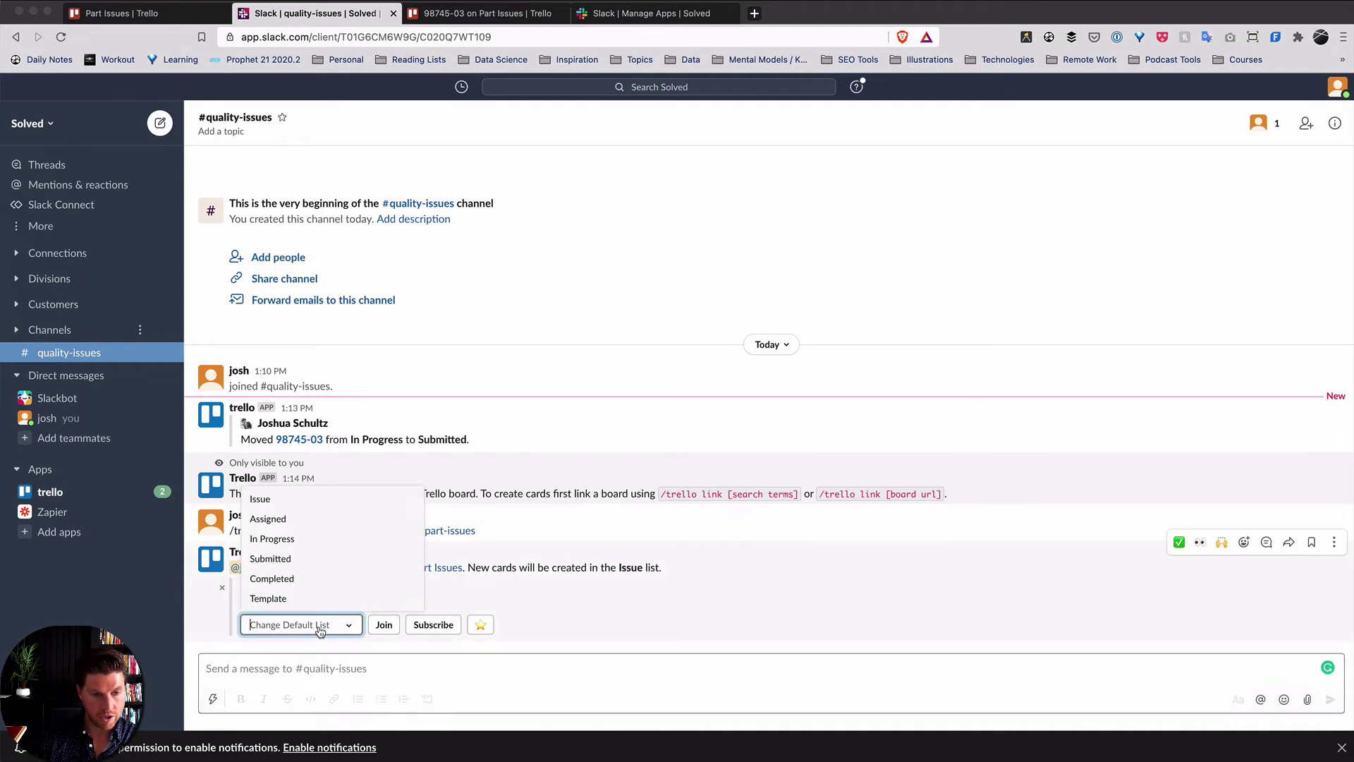
click(271, 497)
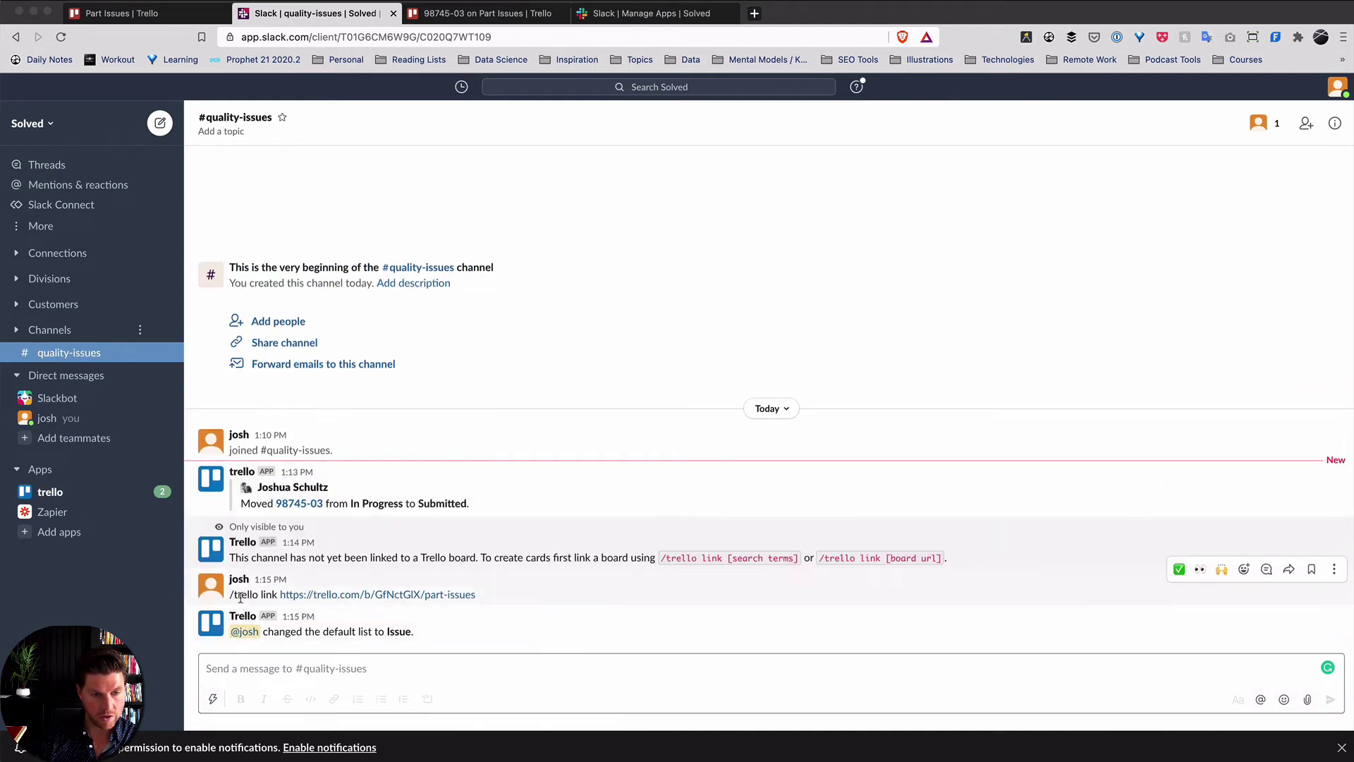
click(438, 660)
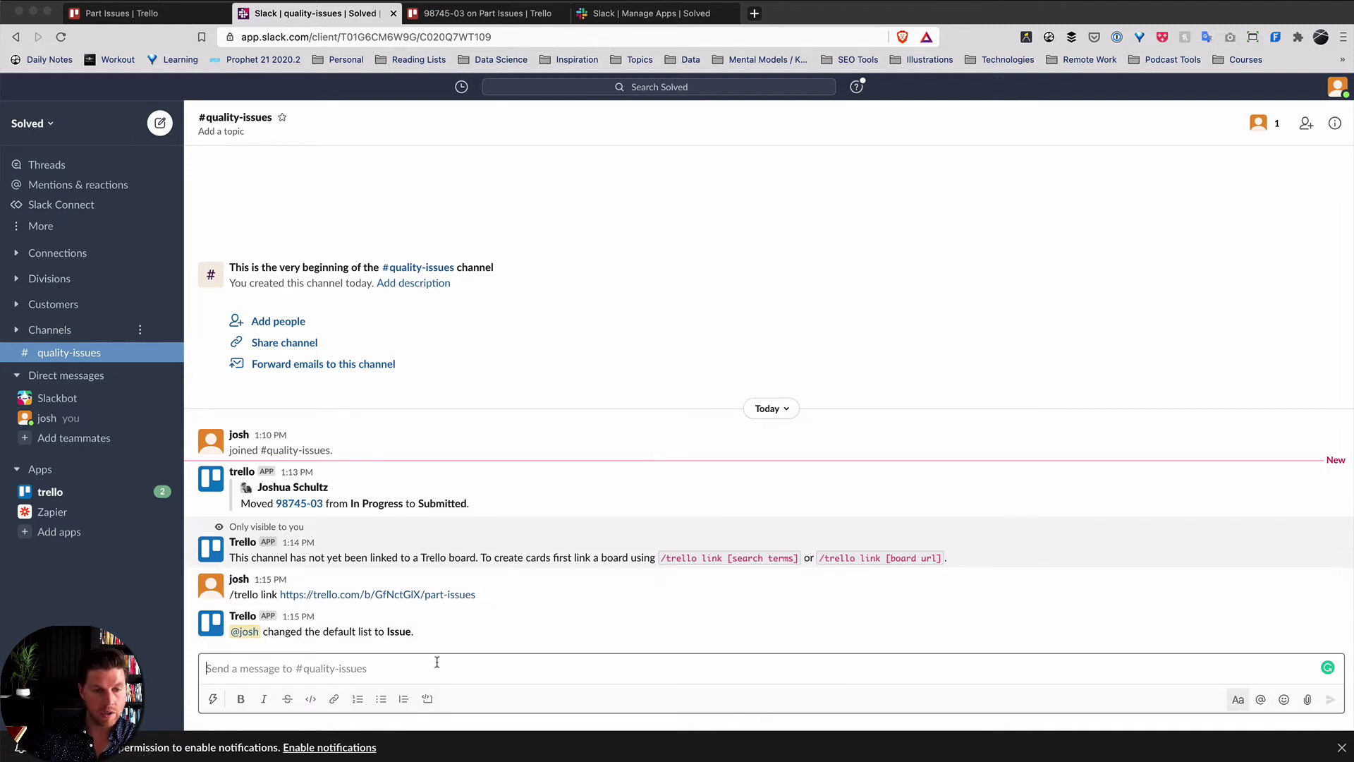
click(378, 596)
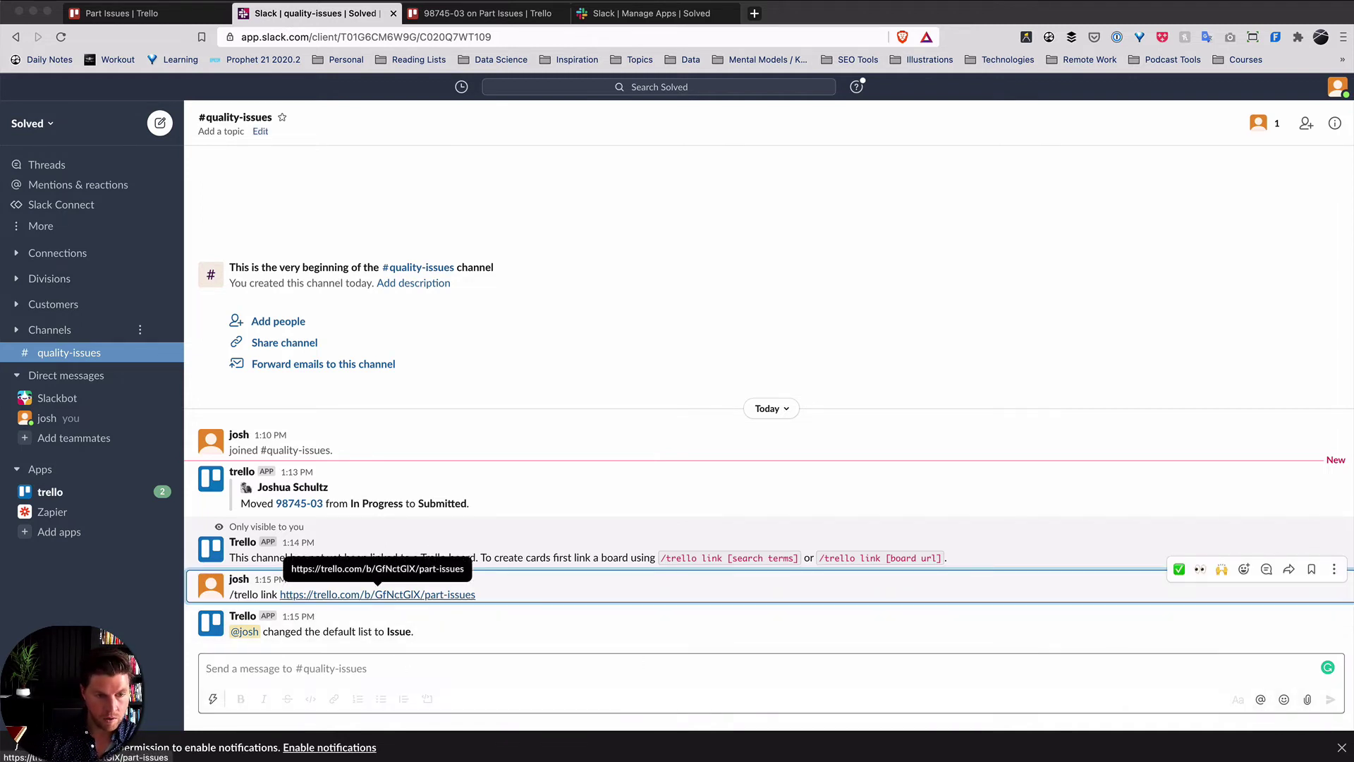
click(393, 660)
text(/)
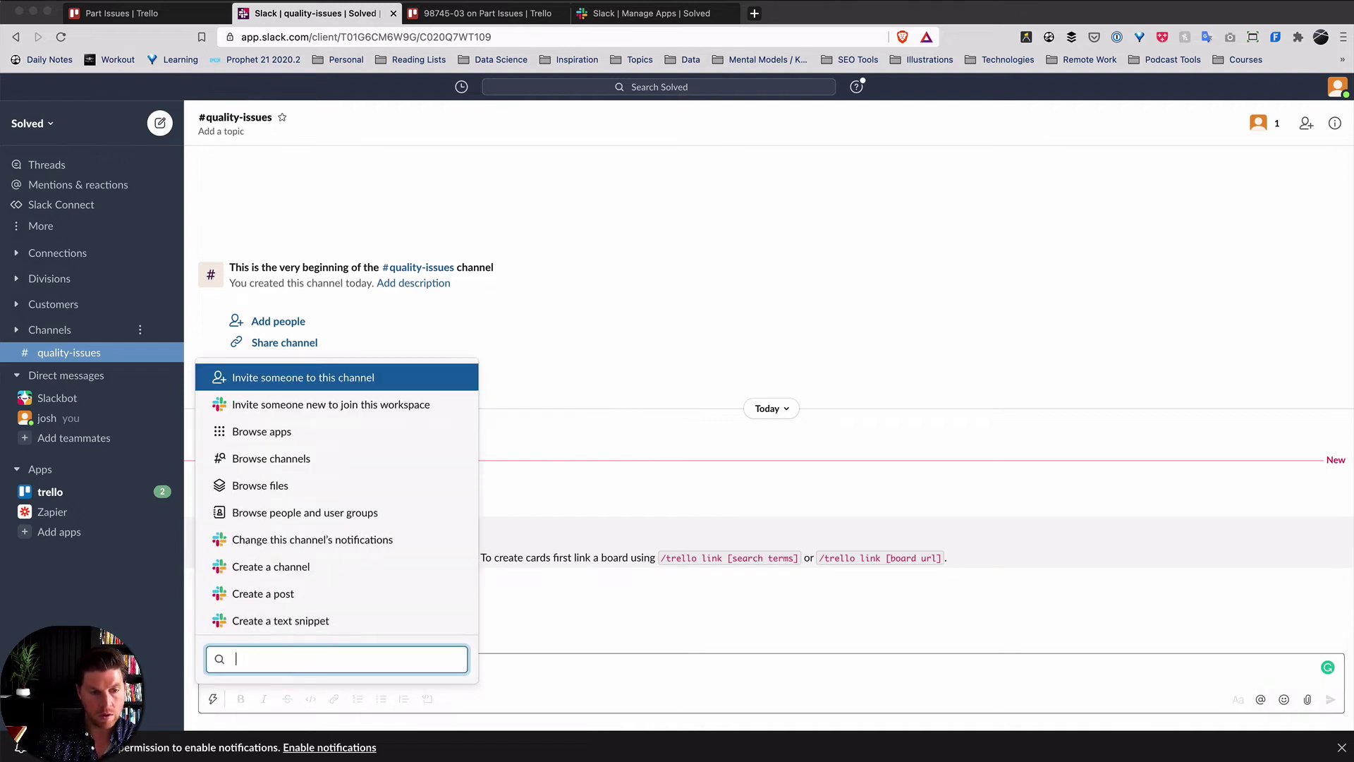
text(trello add )
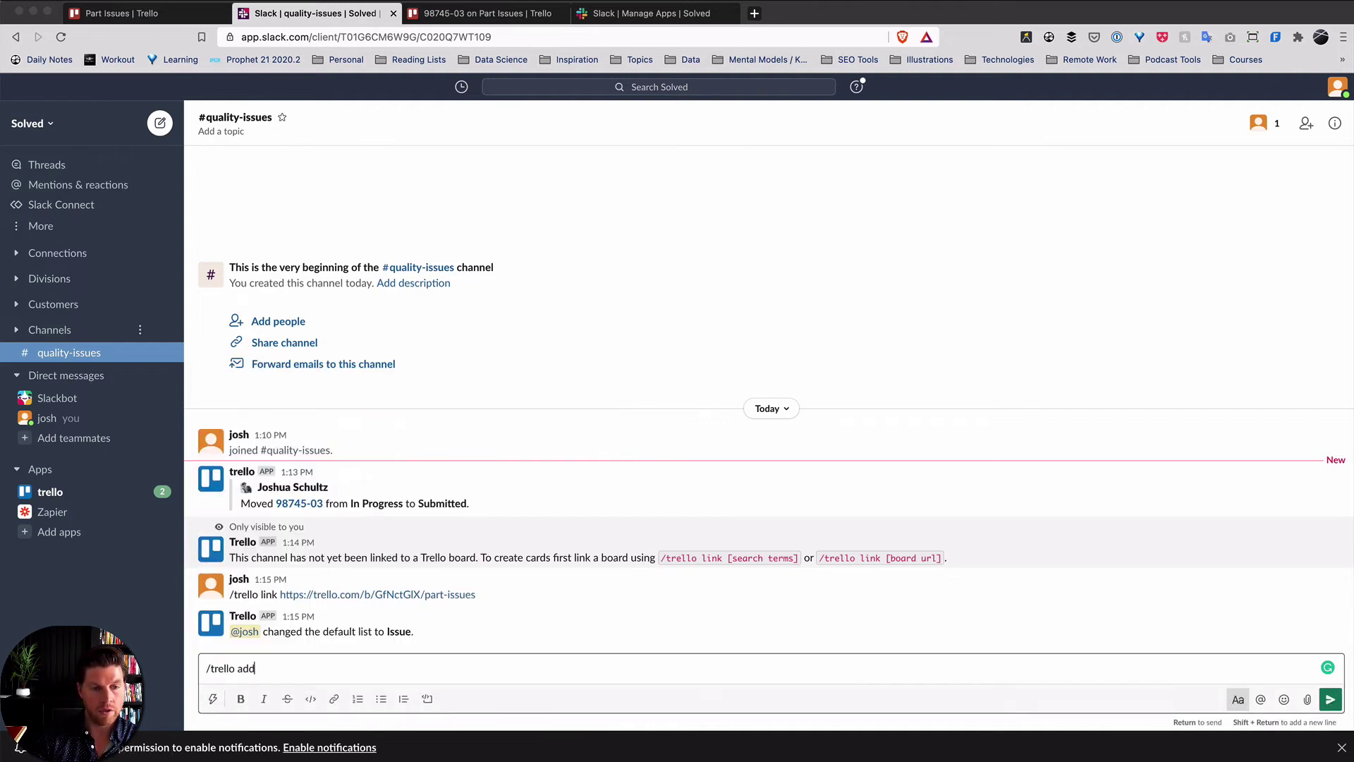
text(9846525-08)
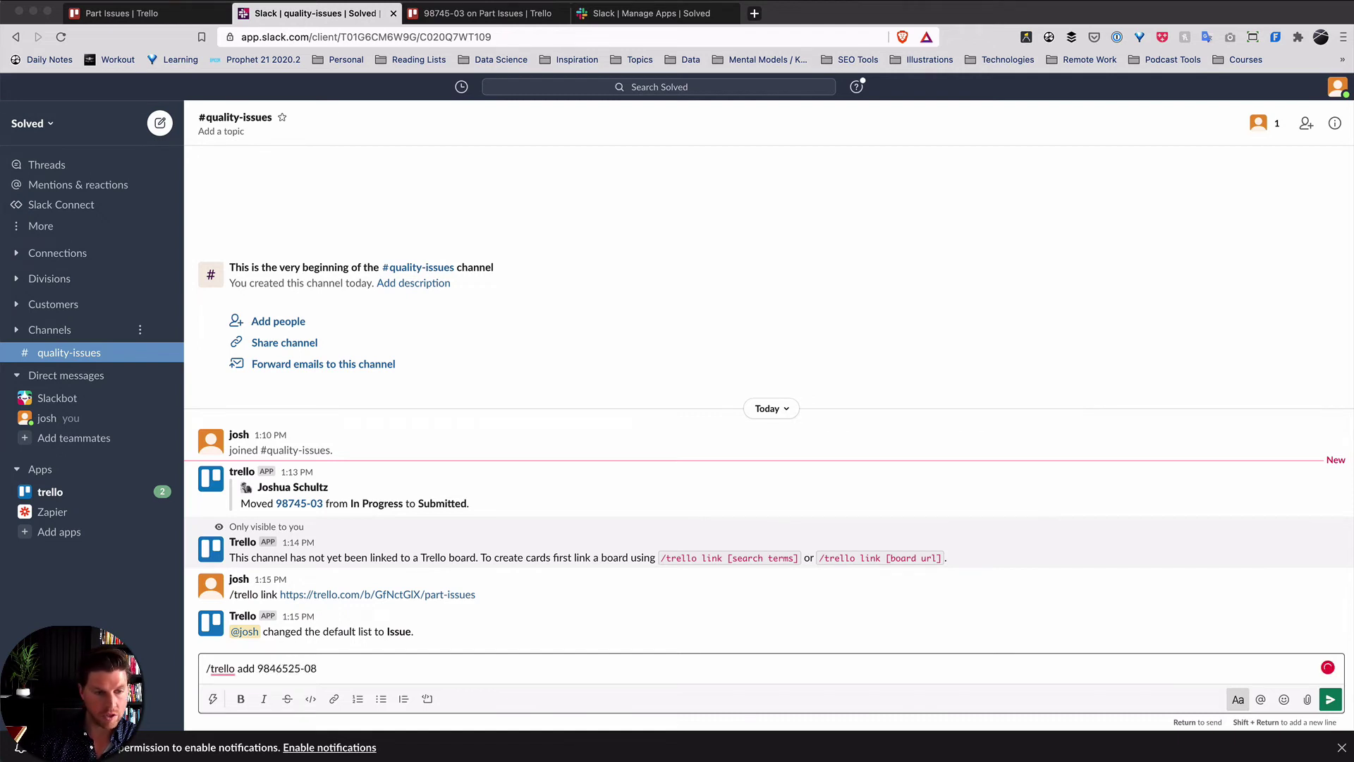
- Send '/trello add 9846525-08' to create the card, then open it in Trello
key(Return)
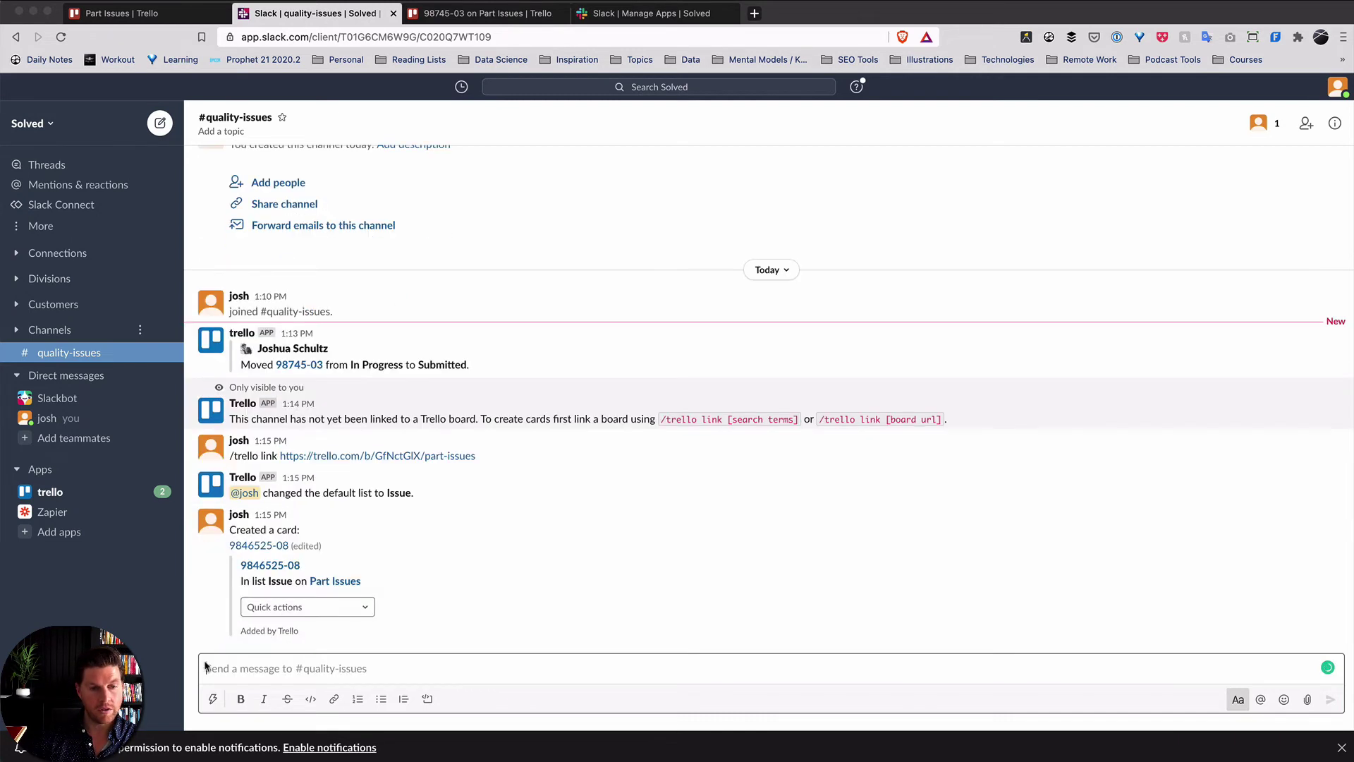
click(295, 609)
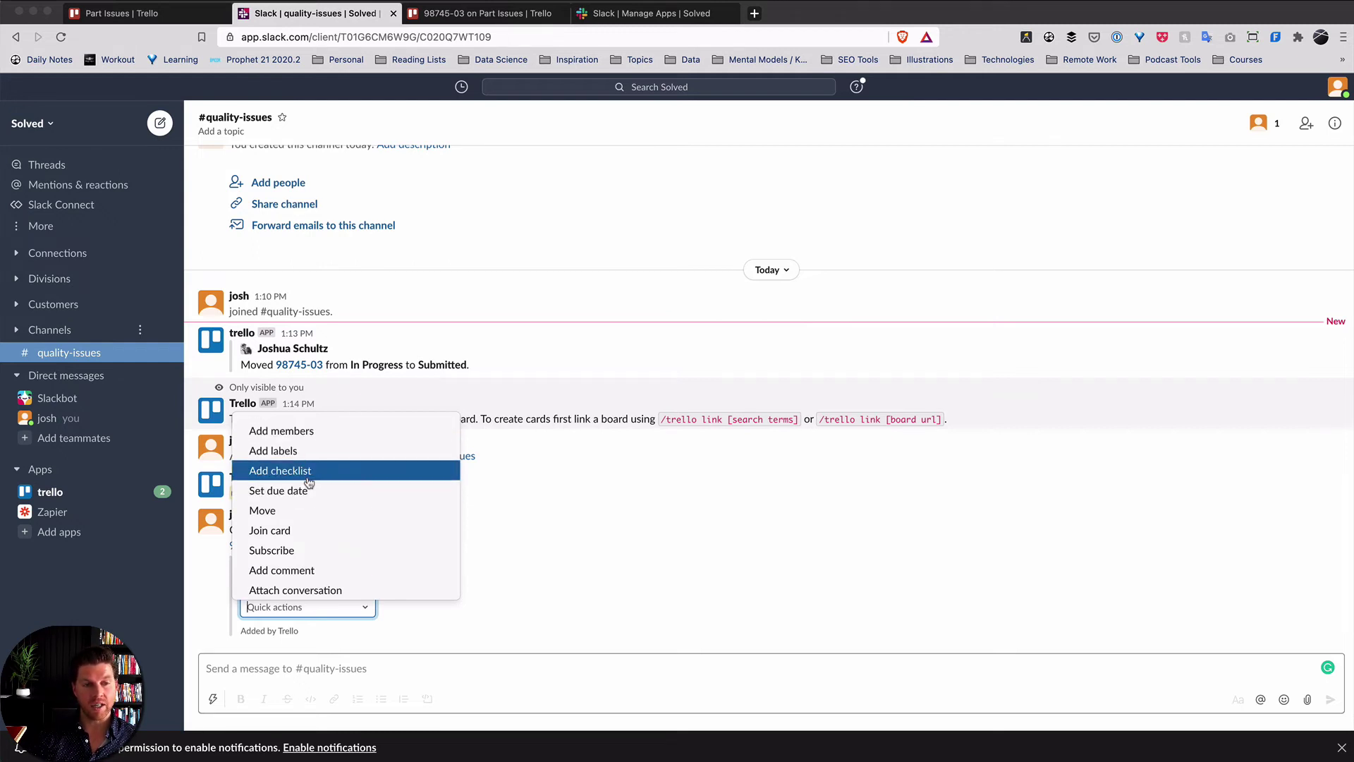
click(527, 604)
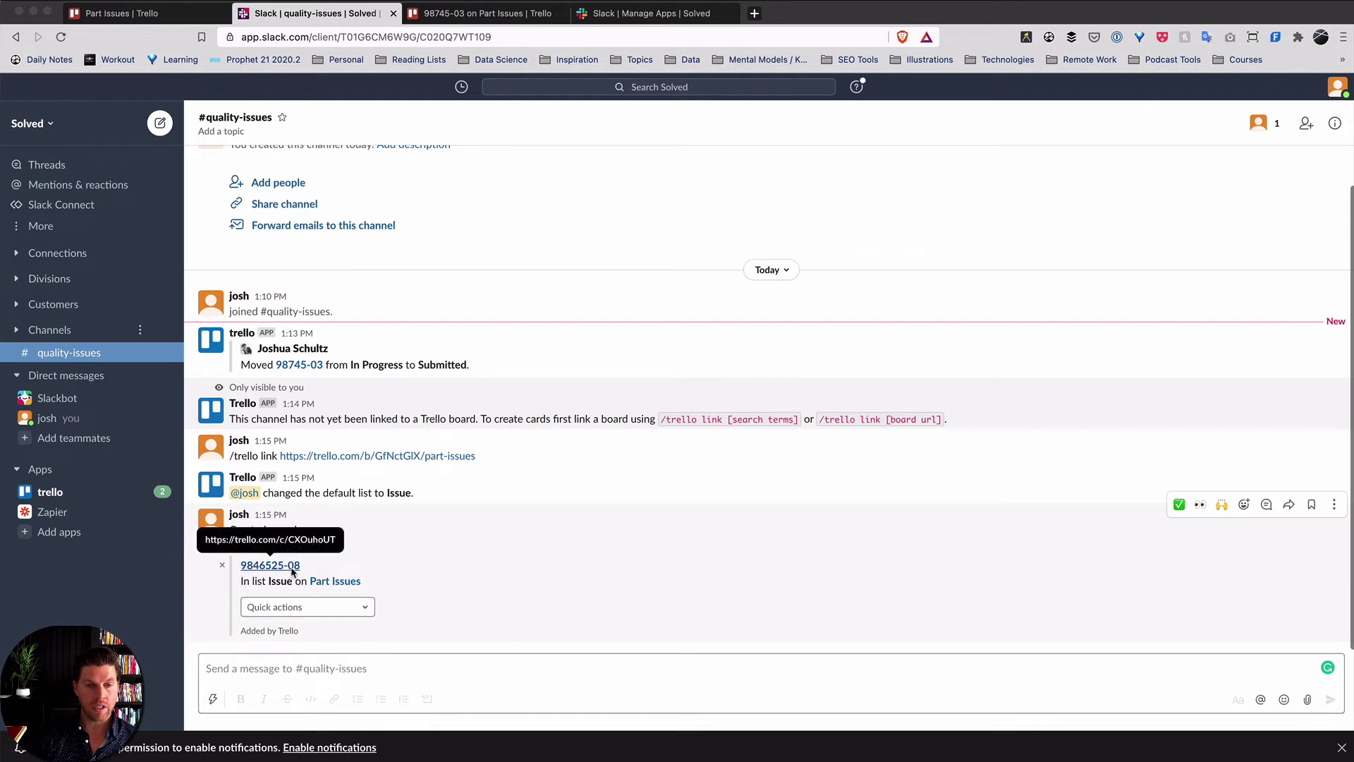
click(292, 572)
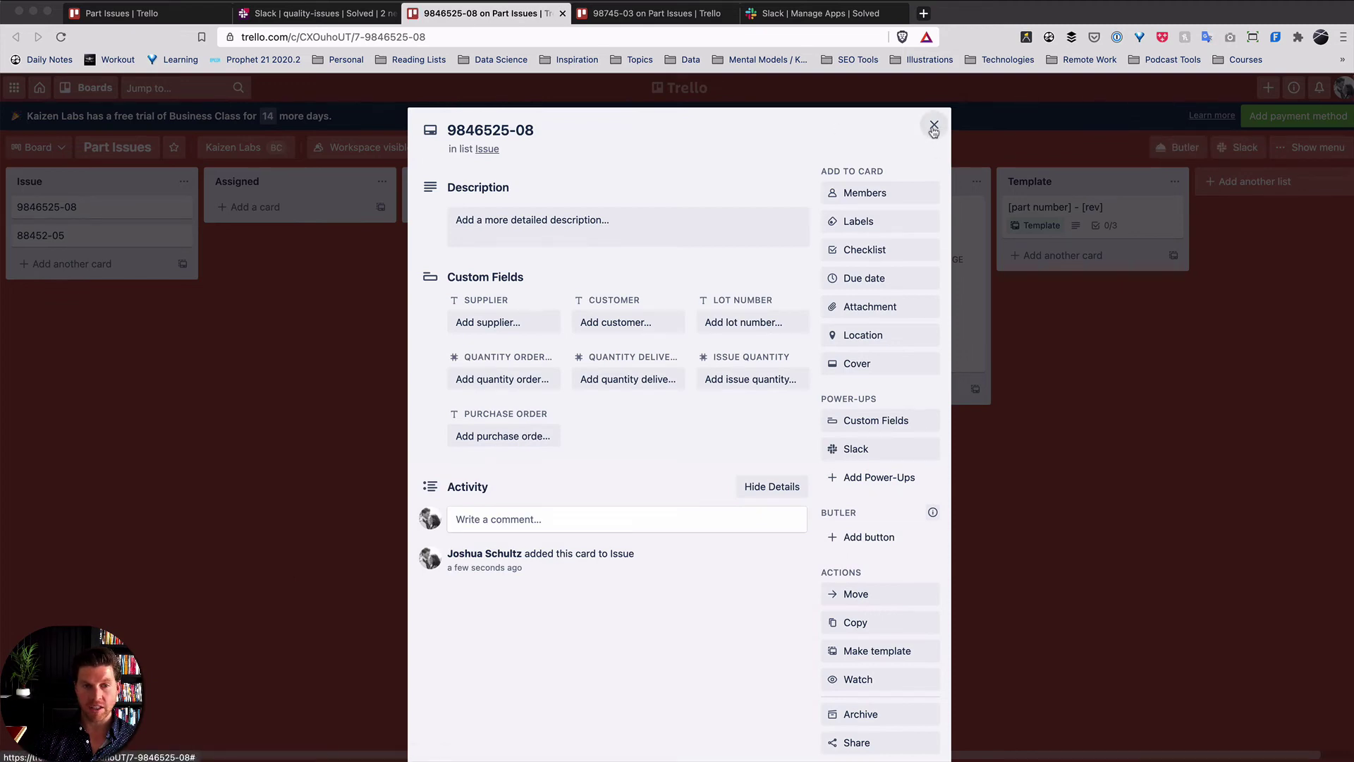
- Reopen card 9846525-08 from the Issue list to verify it, then switch back to Slack
click(933, 127)
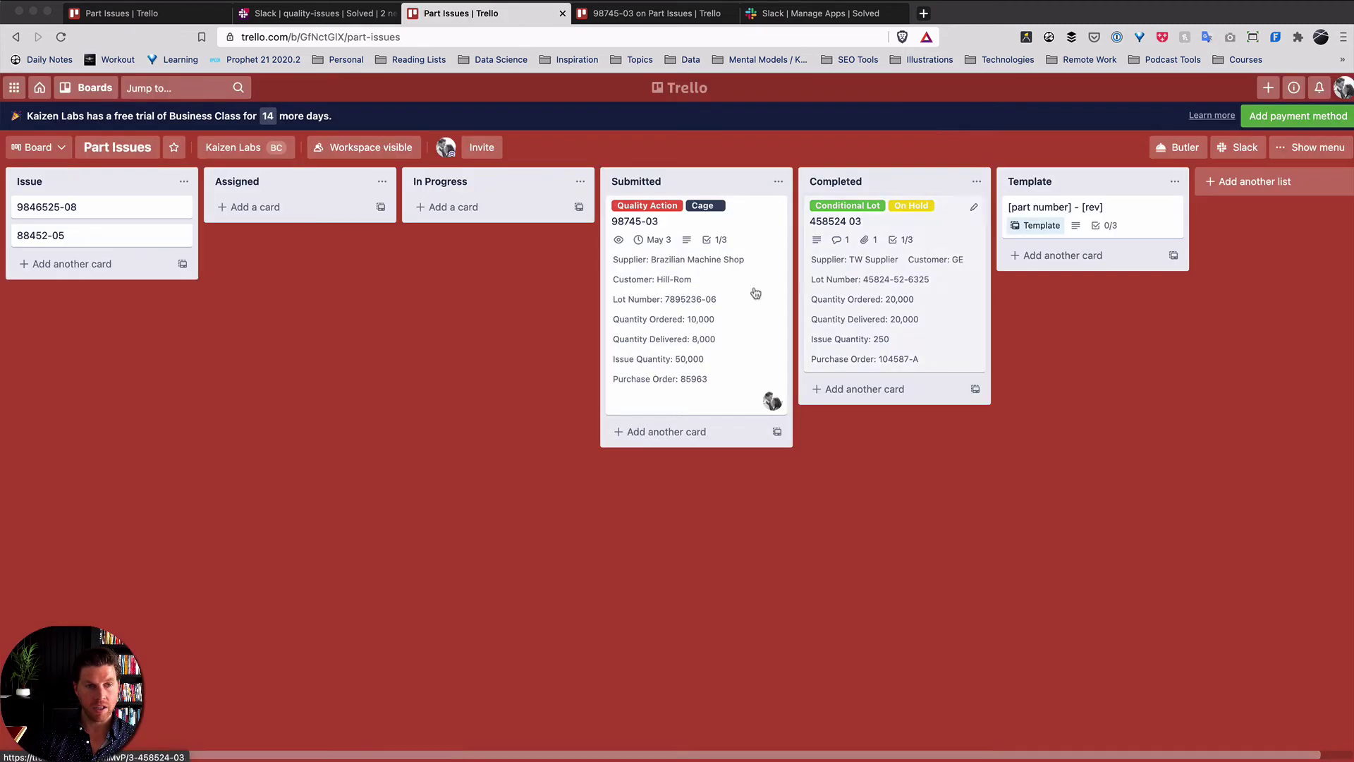
click(129, 214)
scroll(704, 370, down, 3)
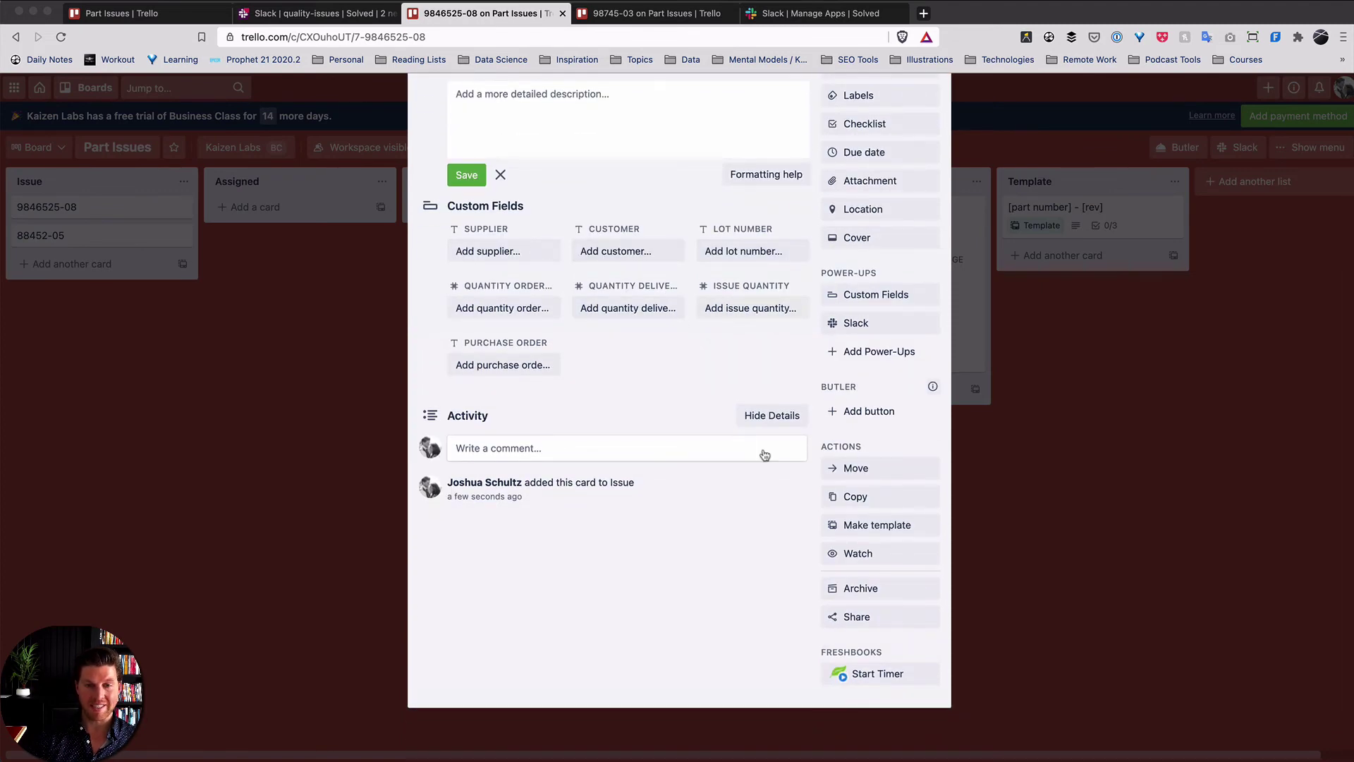
scroll(704, 385, up, 4)
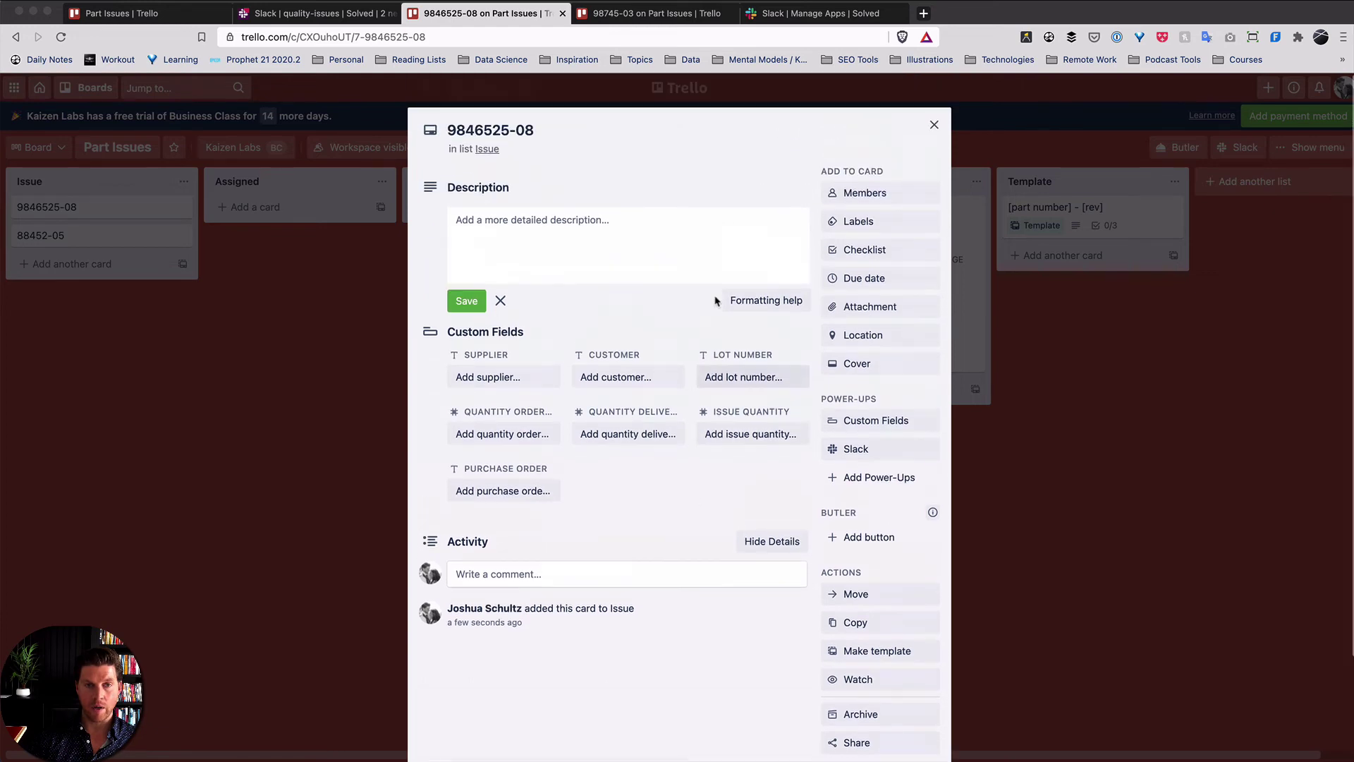
click(933, 126)
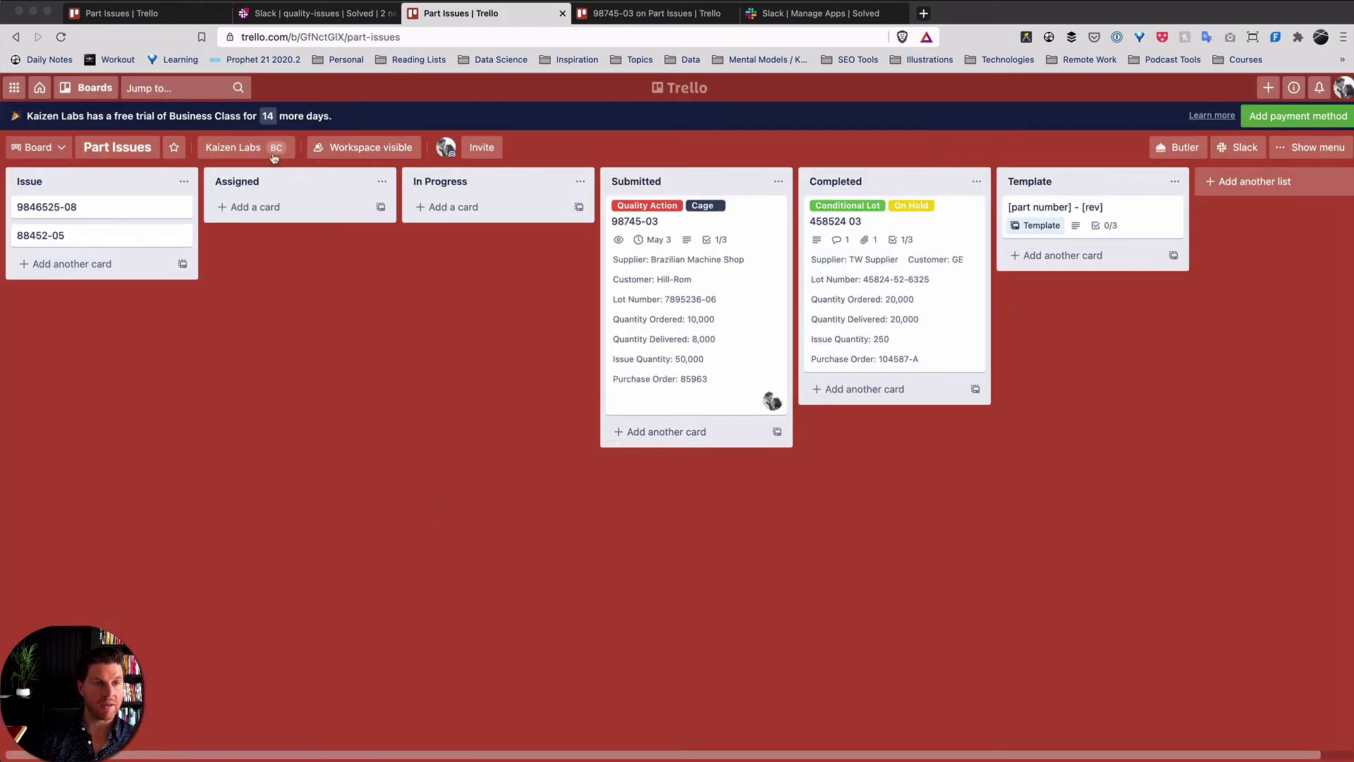
click(314, 13)
- Run '/trello search 98745', open the 98745-03 result, and return to Slack
click(416, 668)
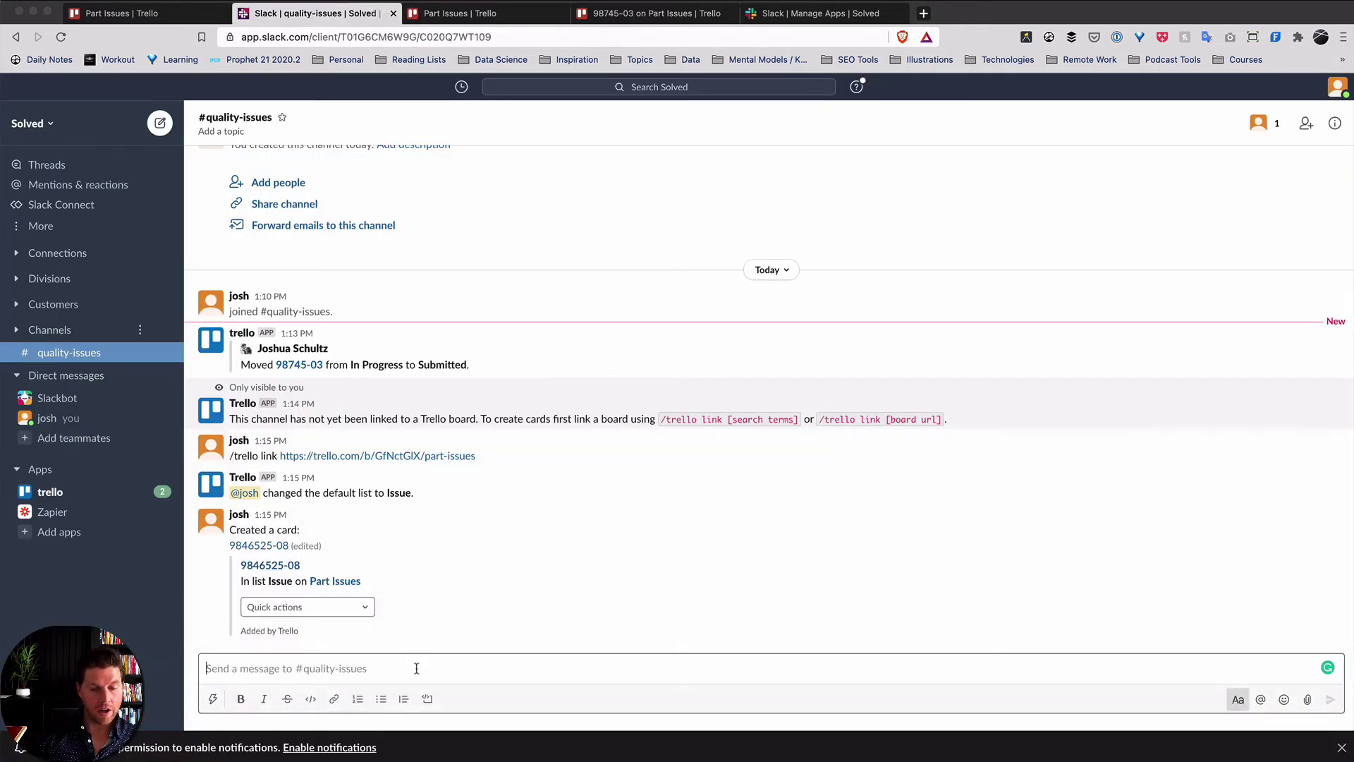
key(slash)
text(trello)
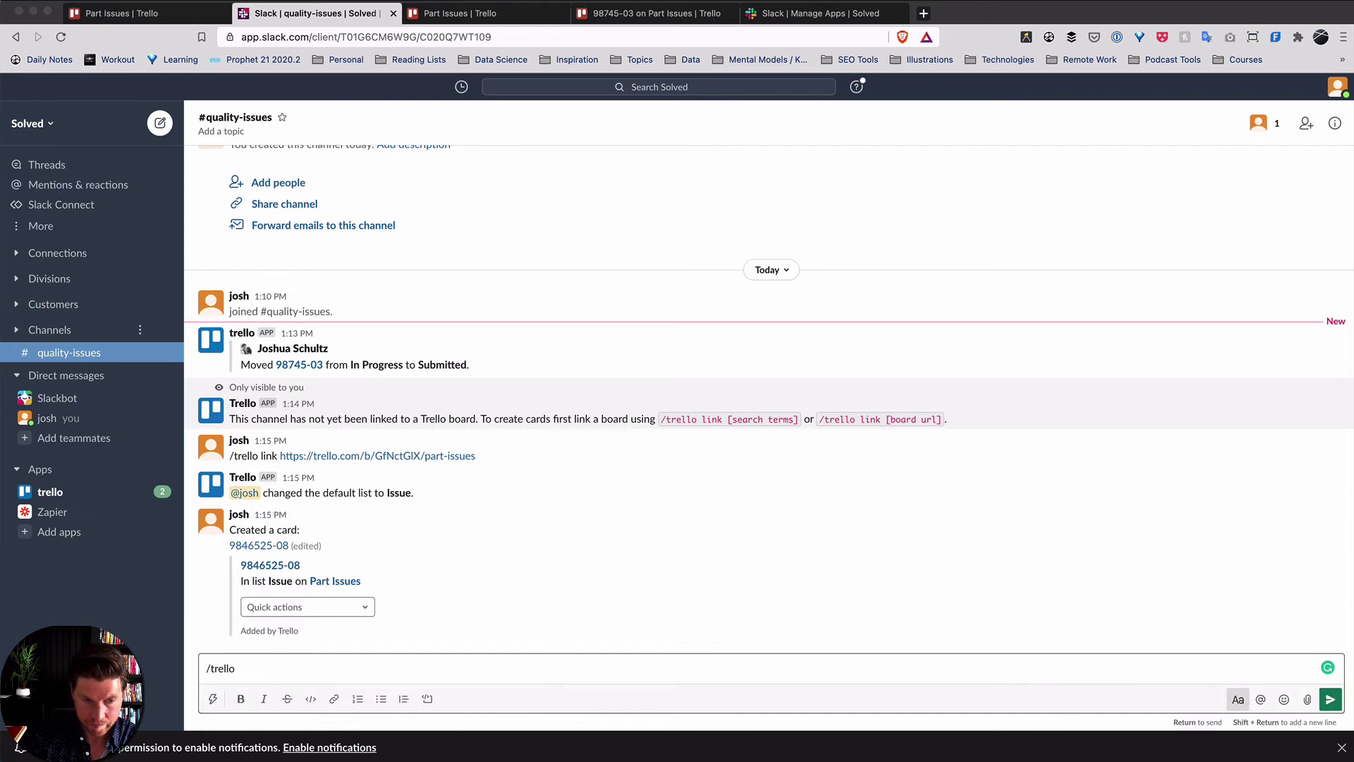
text( searc)
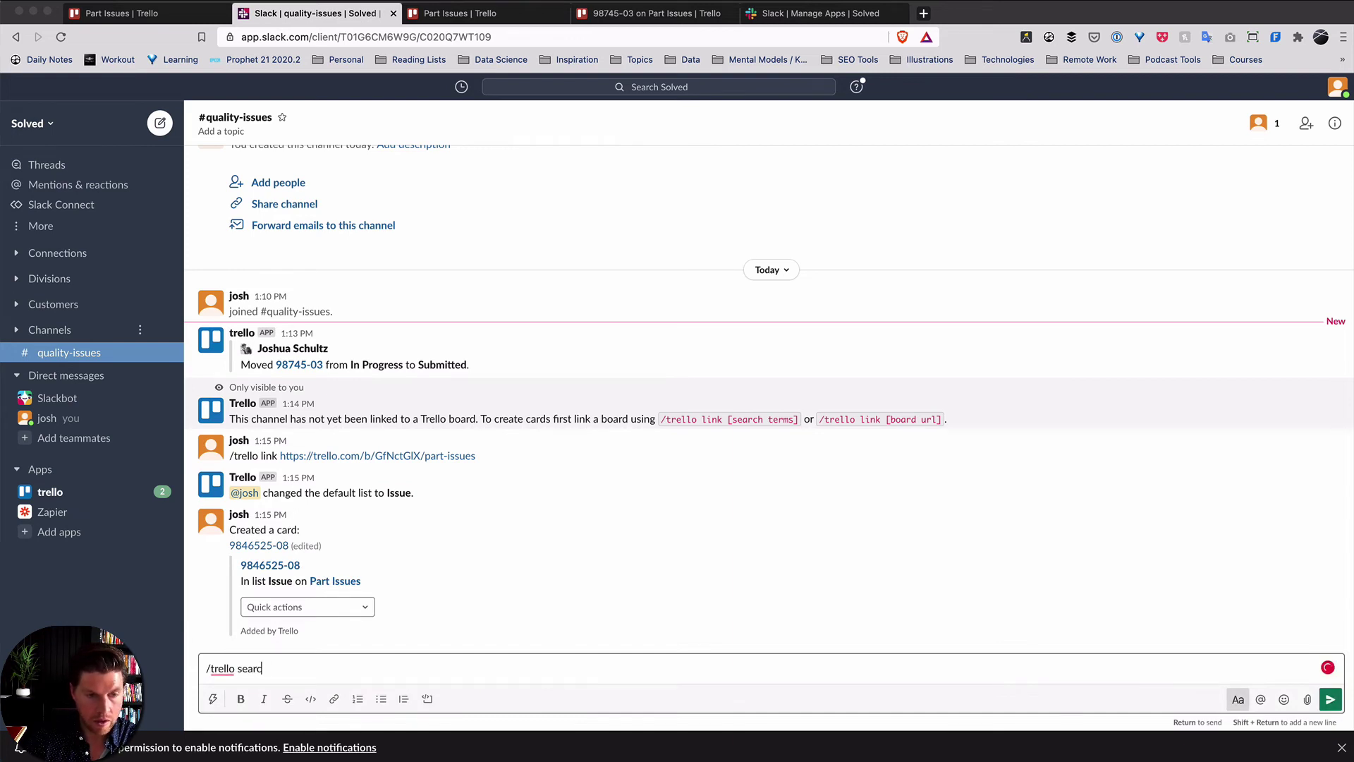
text(h )
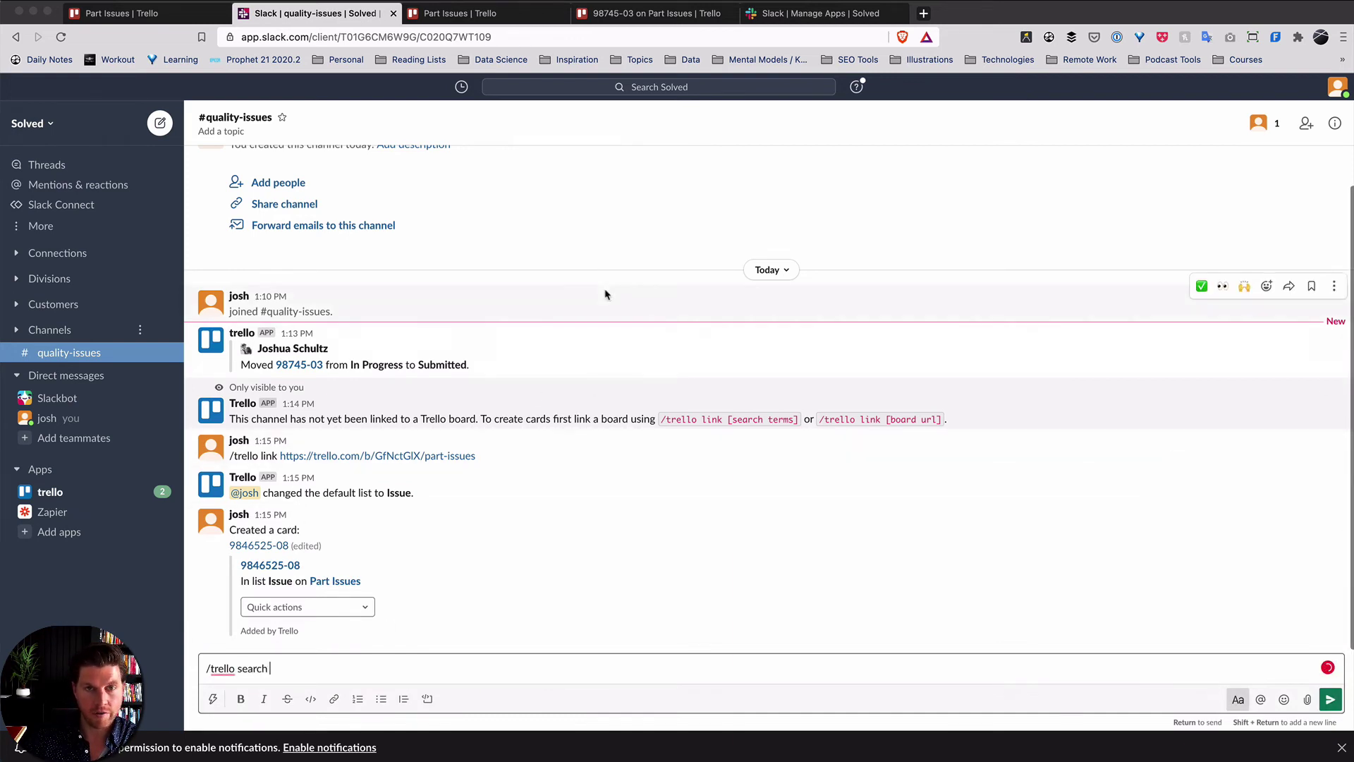
text(98745)
key(Return)
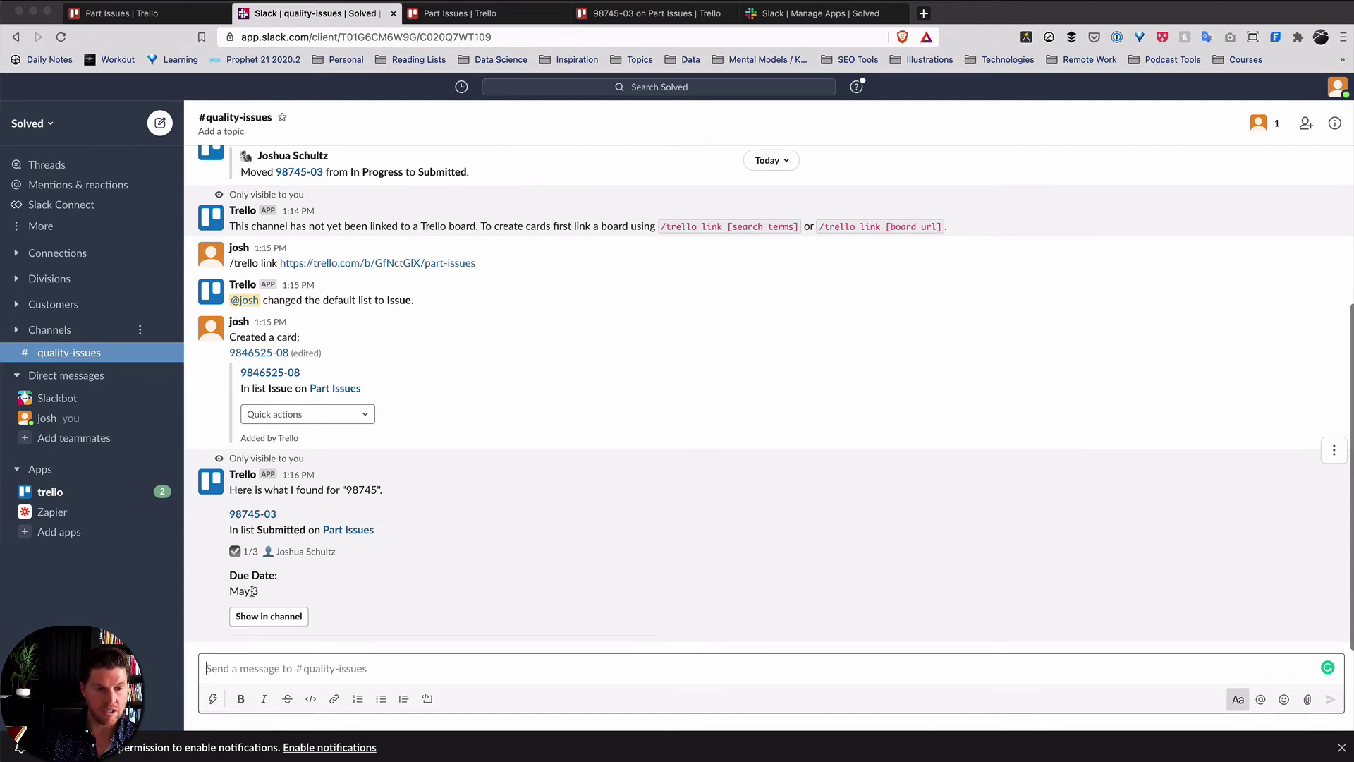
click(261, 519)
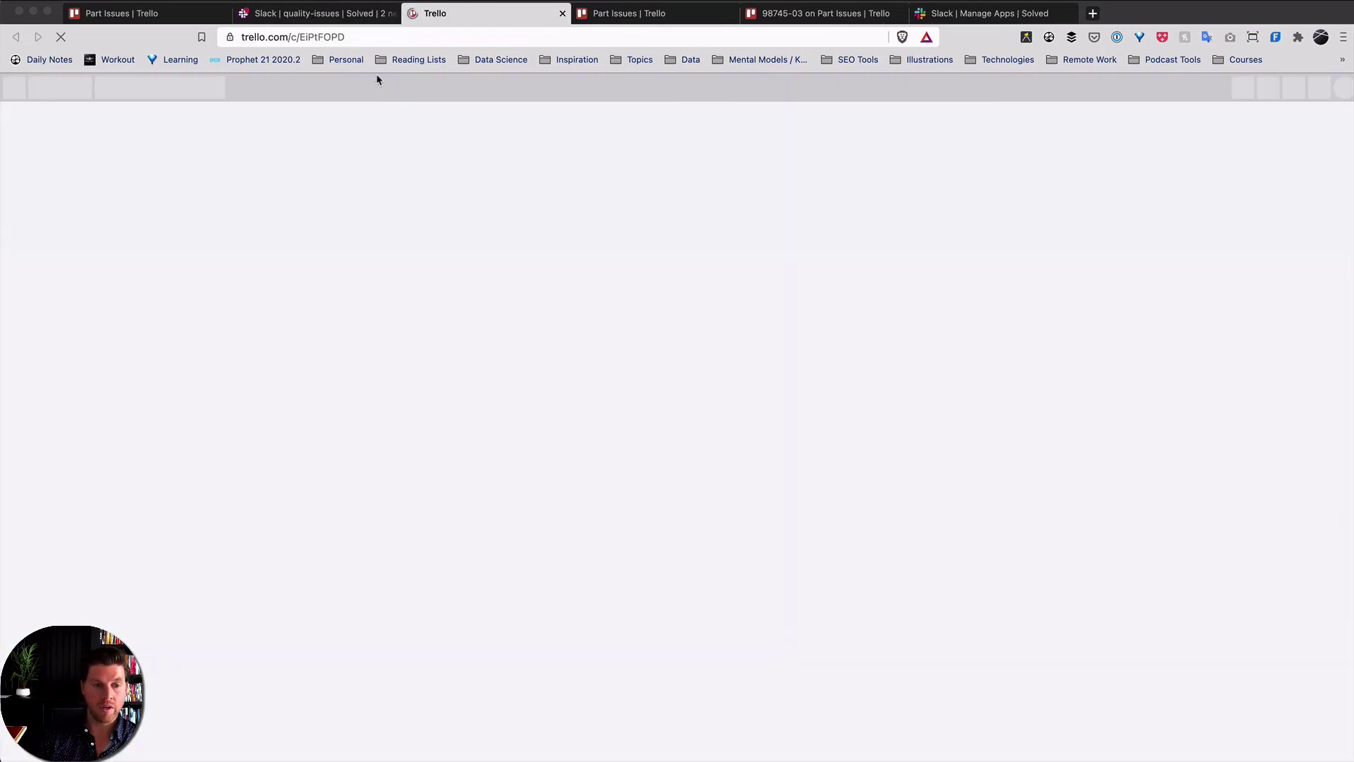
click(339, 14)
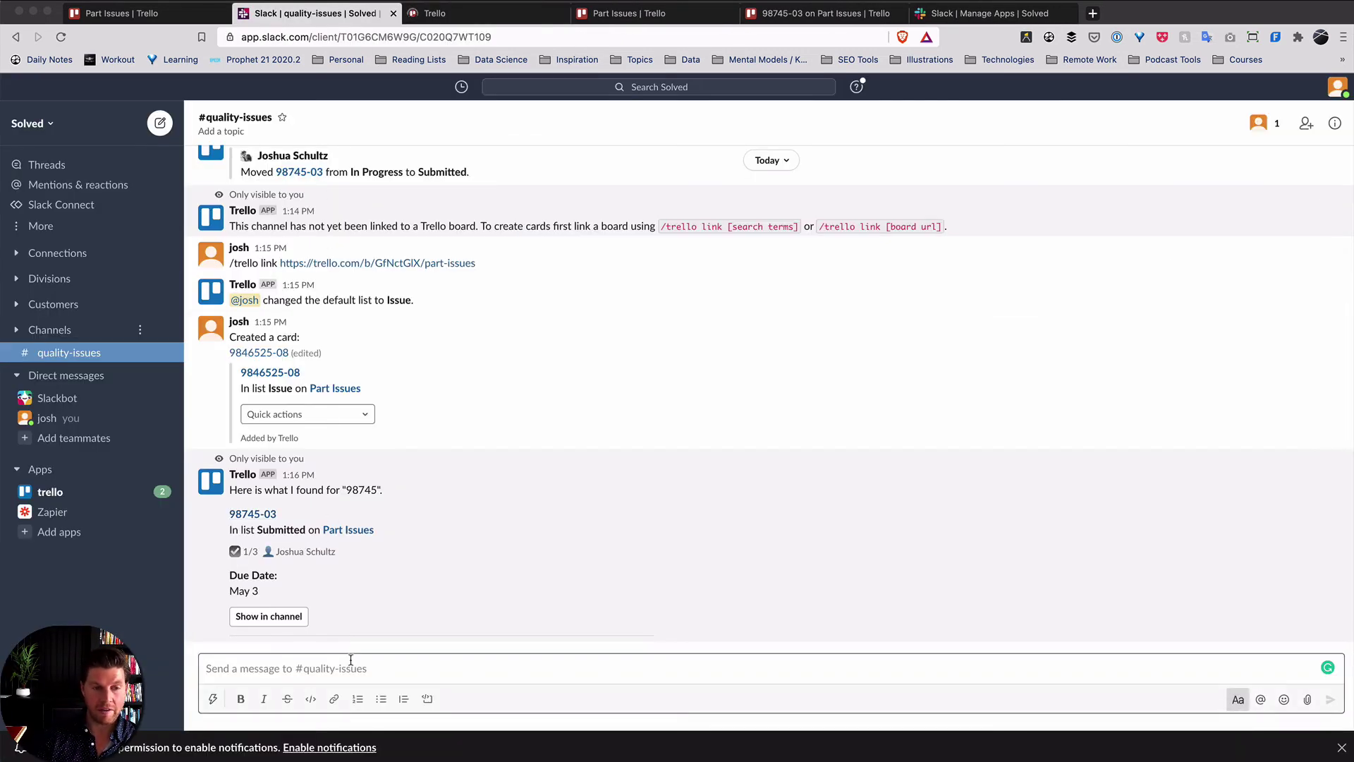
- Start drafting a /trello assign command with a mention, then erase it
text(/treelo)
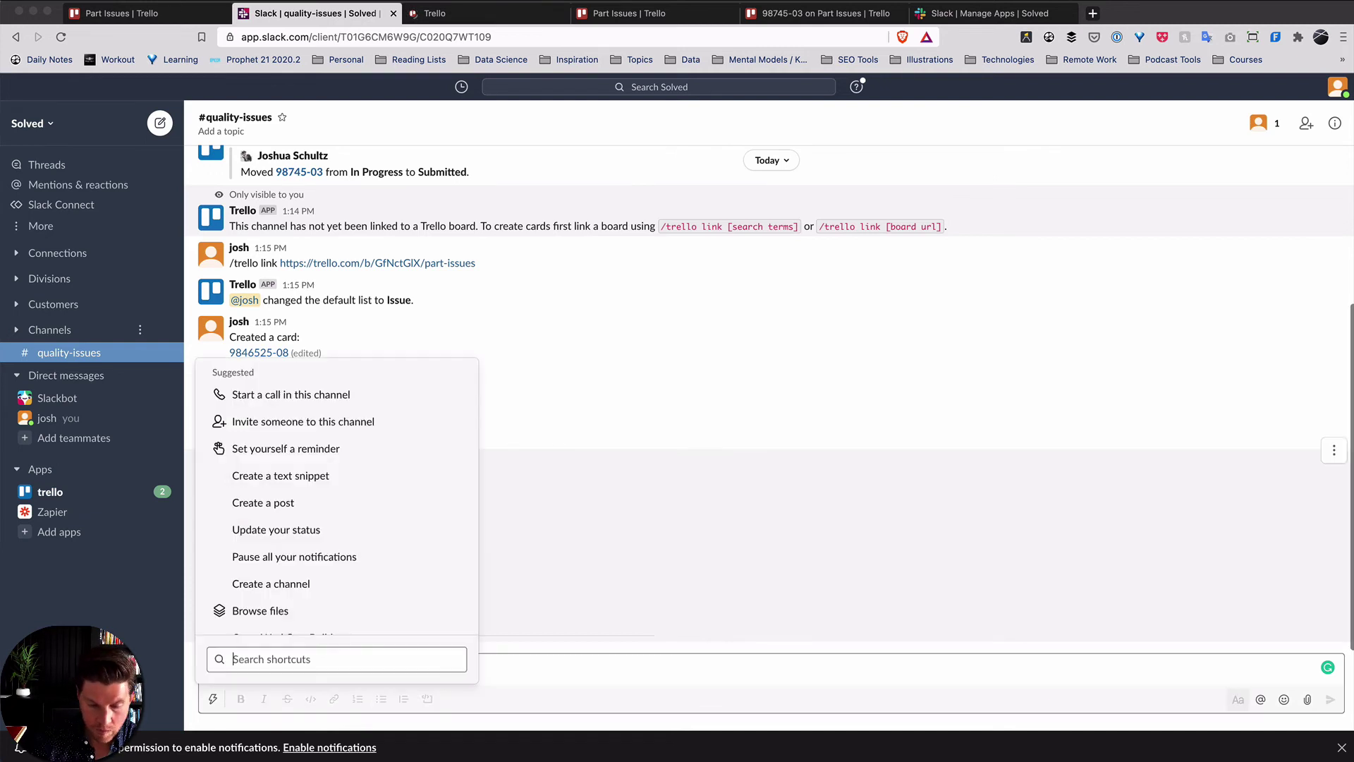
key(BackSpace)
key(BackSpace)
key(BackSpace)
key(BackSpace)
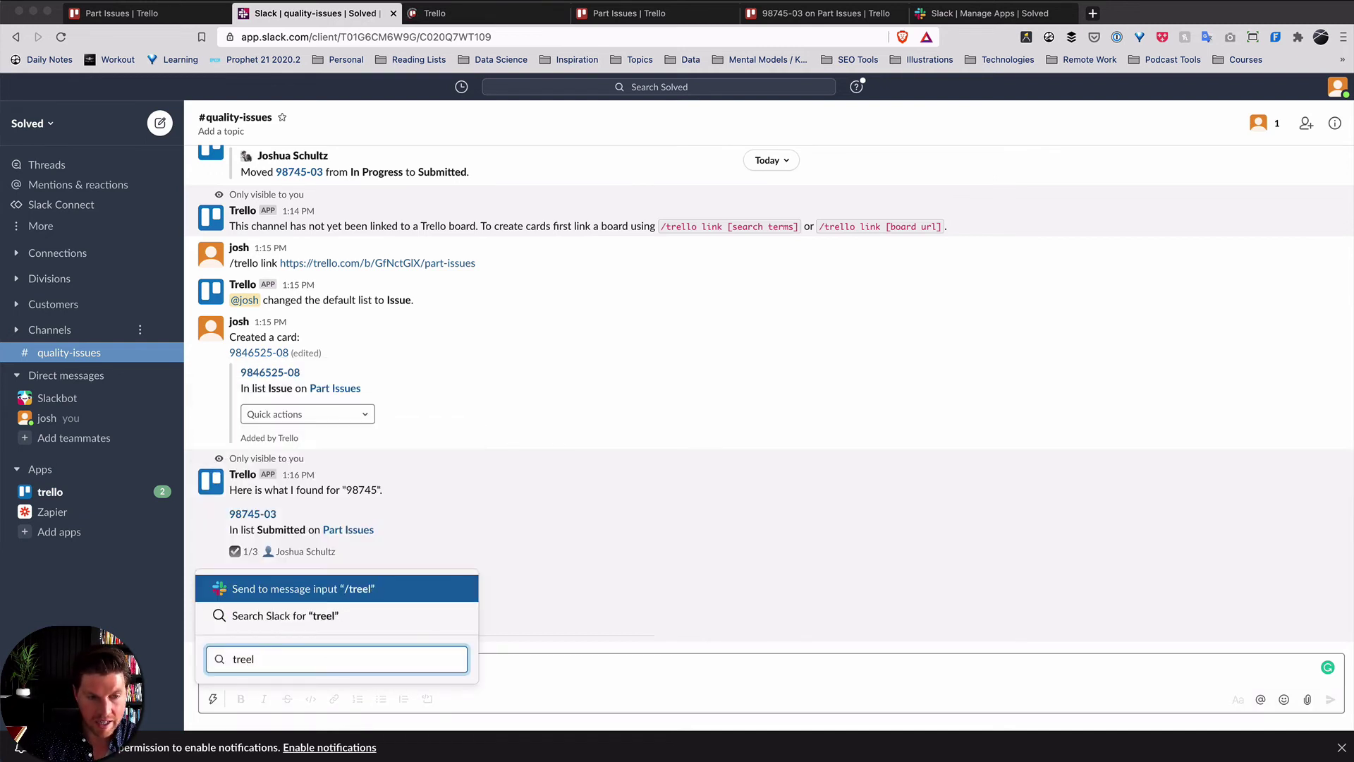
text(llo ass)
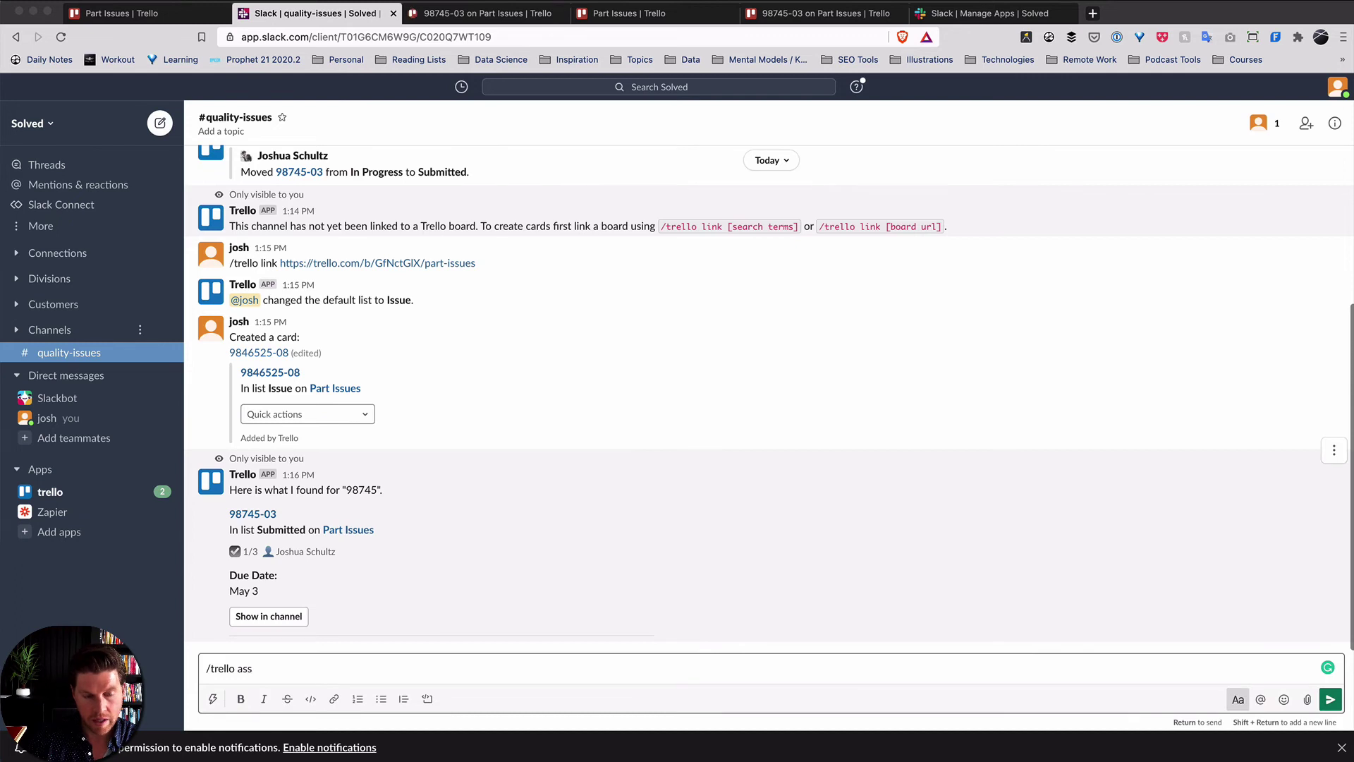
text(ign @joshua)
key(BackSpace)
key(BackSpace)
key(BackSpace)
key(BackSpace)
key(BackSpace)
key(BackSpace)
key(BackSpace)
key(BackSpace)
key(BackSpace)
key(BackSpace)
key(BackSpace)
key(BackSpace)
key(BackSpace)
key(BackSpace)
key(BackSpace)
key(BackSpace)
key(BackSpace)
key(BackSpace)
key(BackSpace)
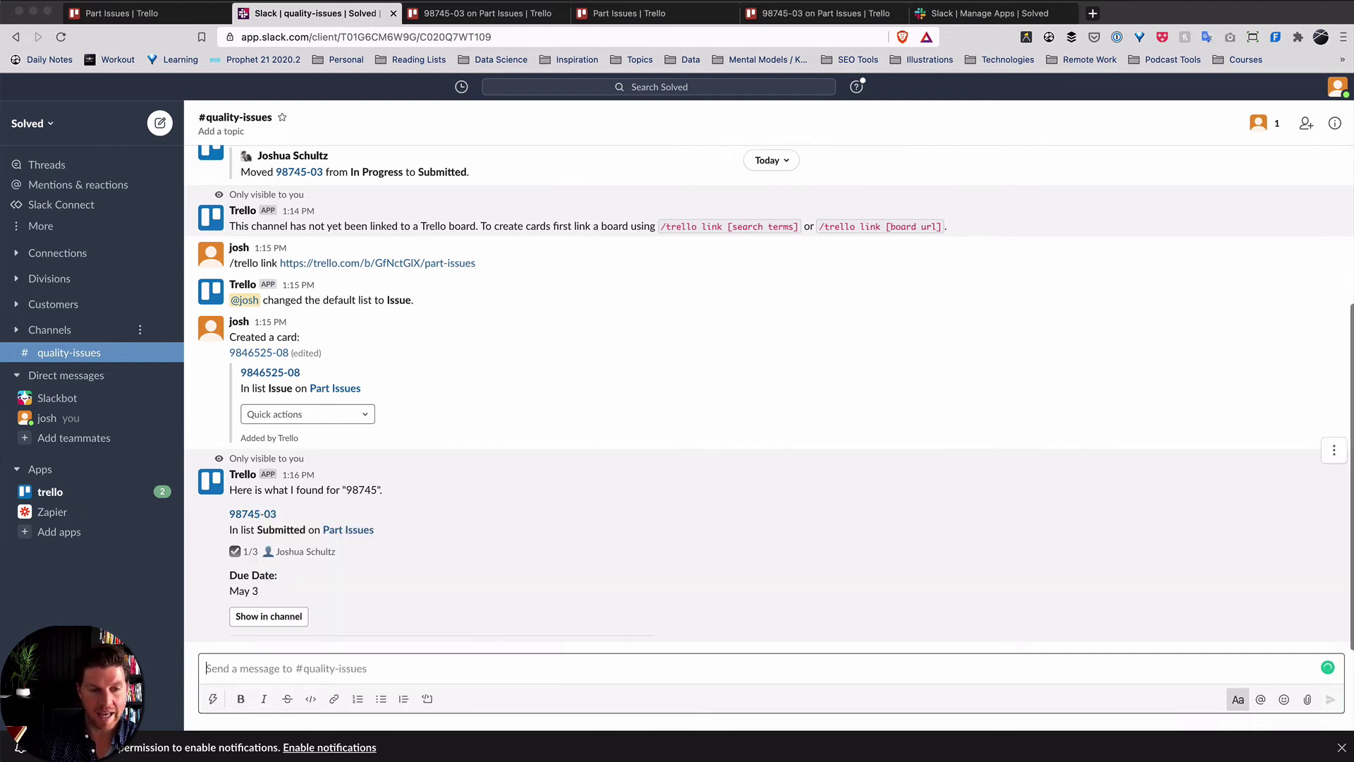
scroll(303, 409, up, 2)
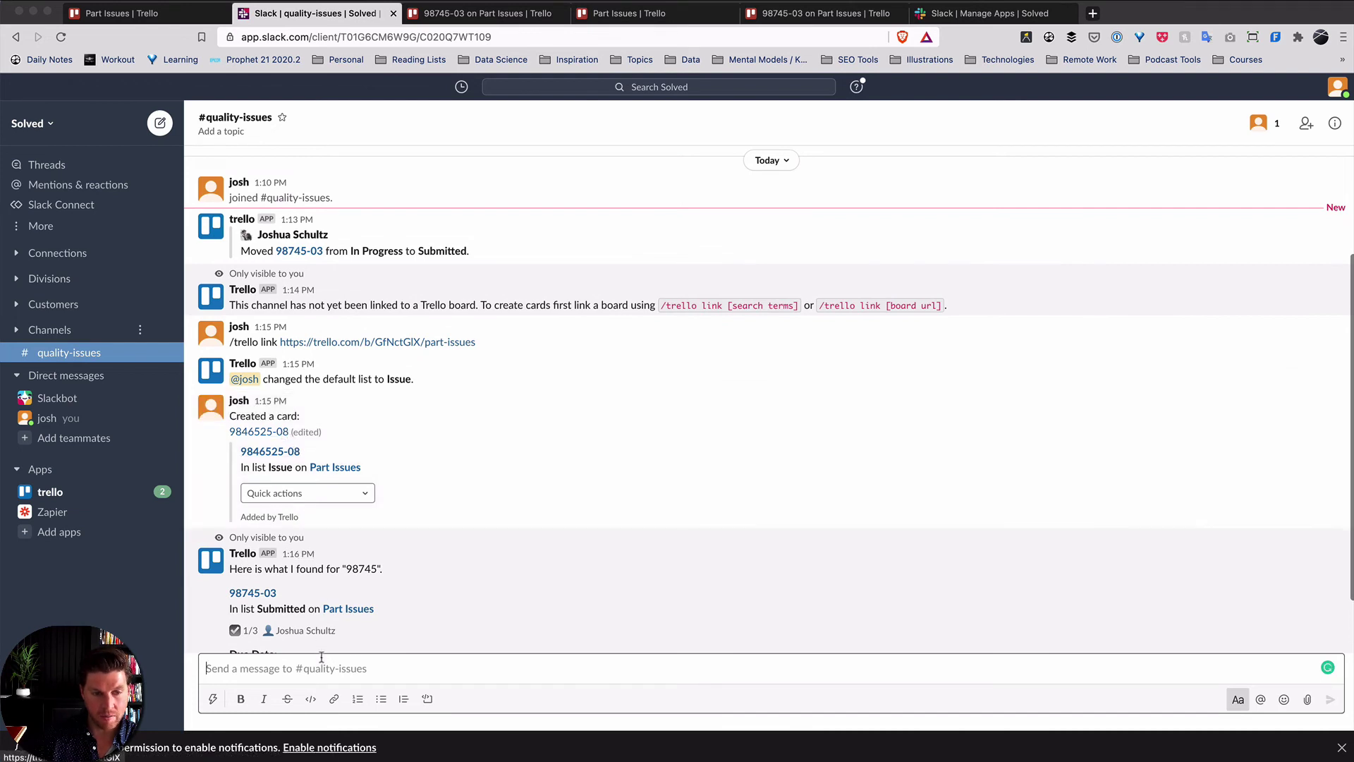
- Search the board for 98465, then for 9846525-08 to find the card
text(/trello sear)
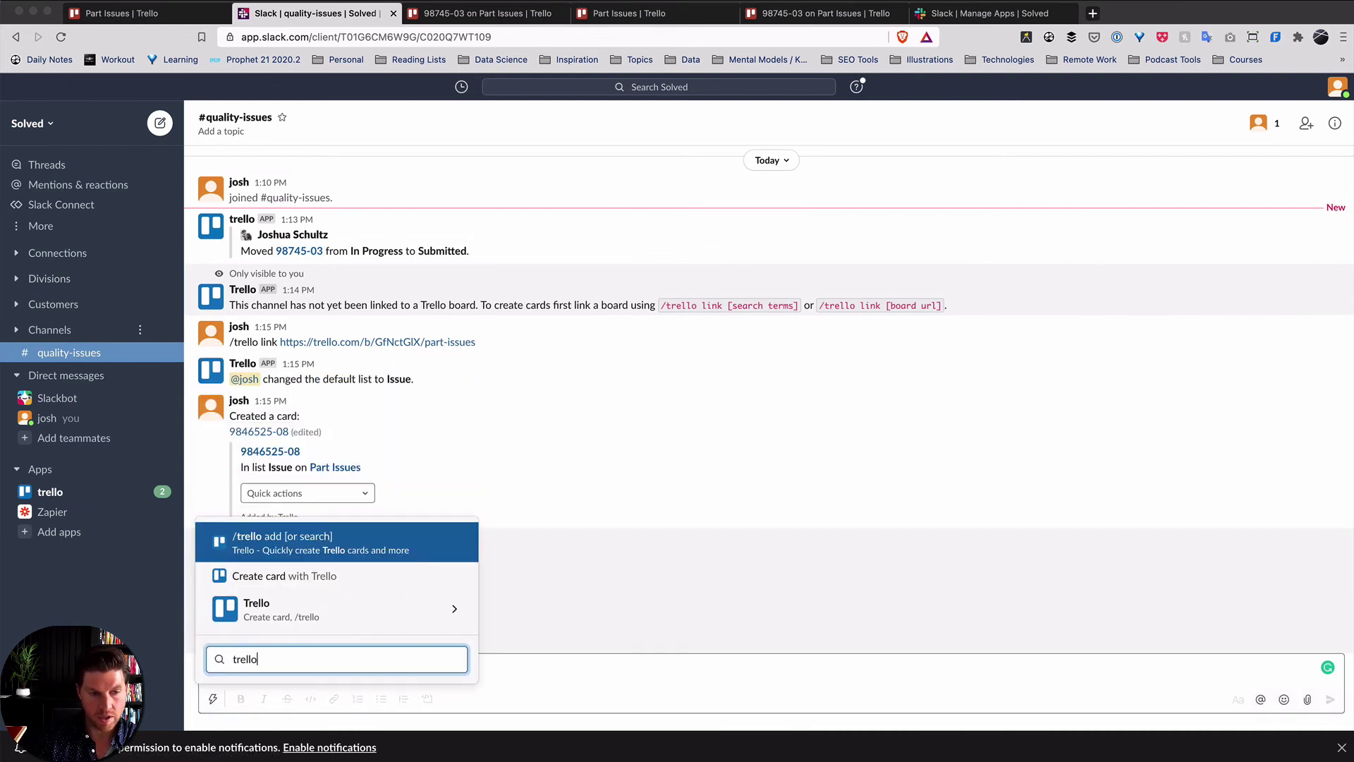
text(ch 984)
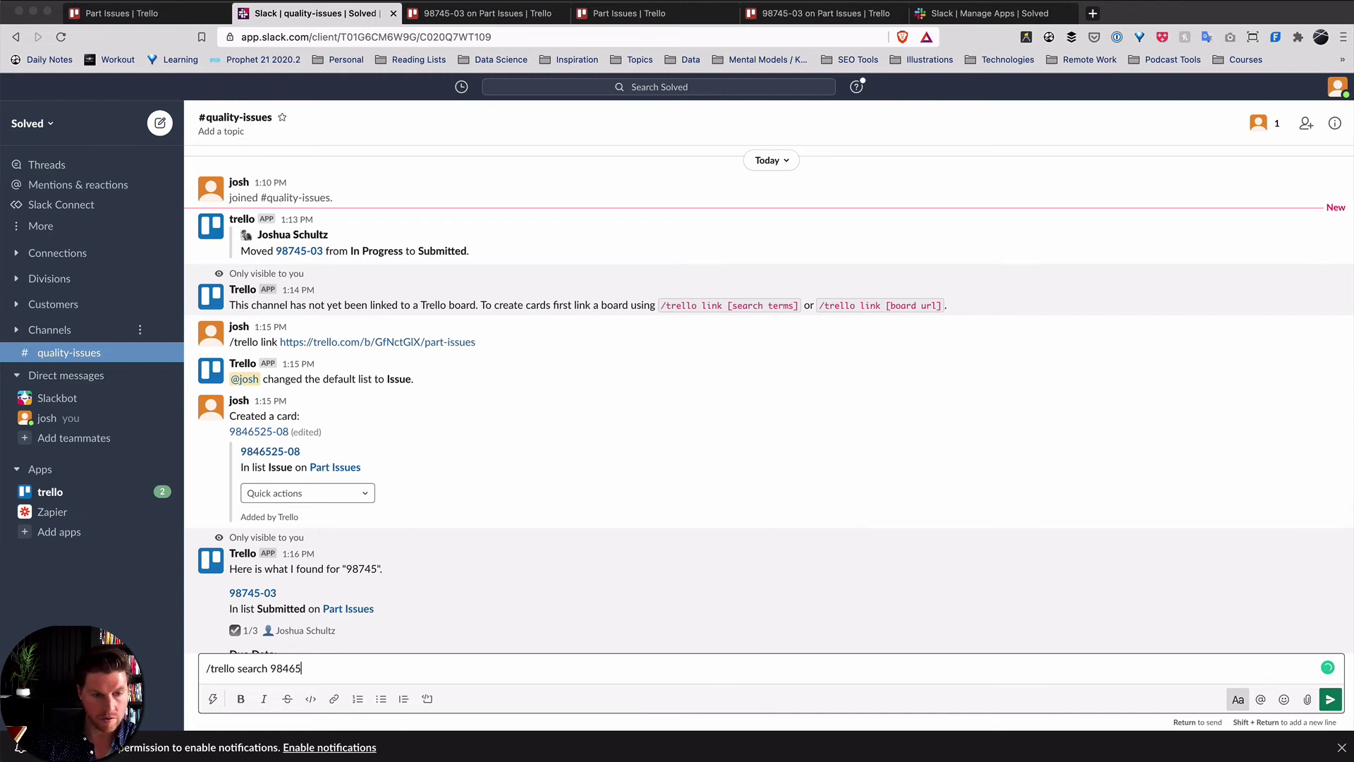
text(65)
key(Return)
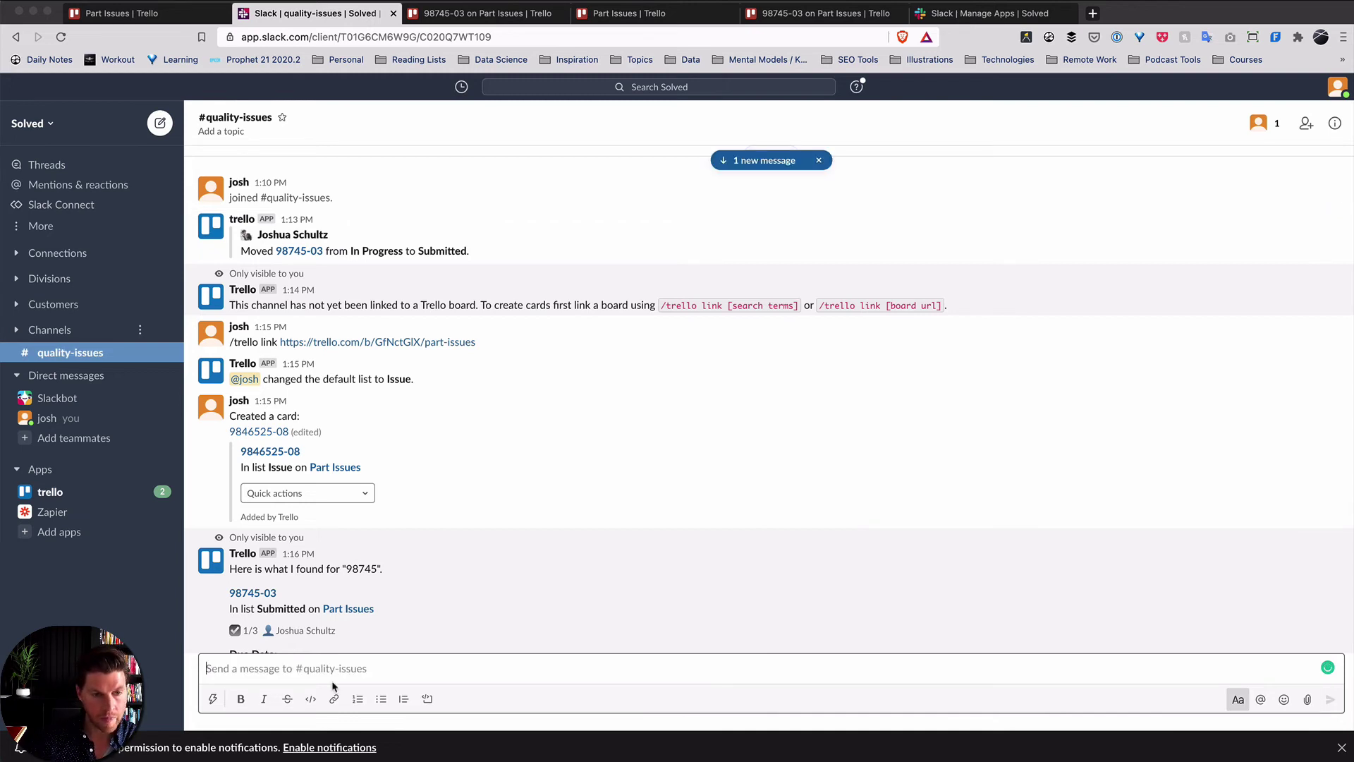
scroll(367, 564, down, 3)
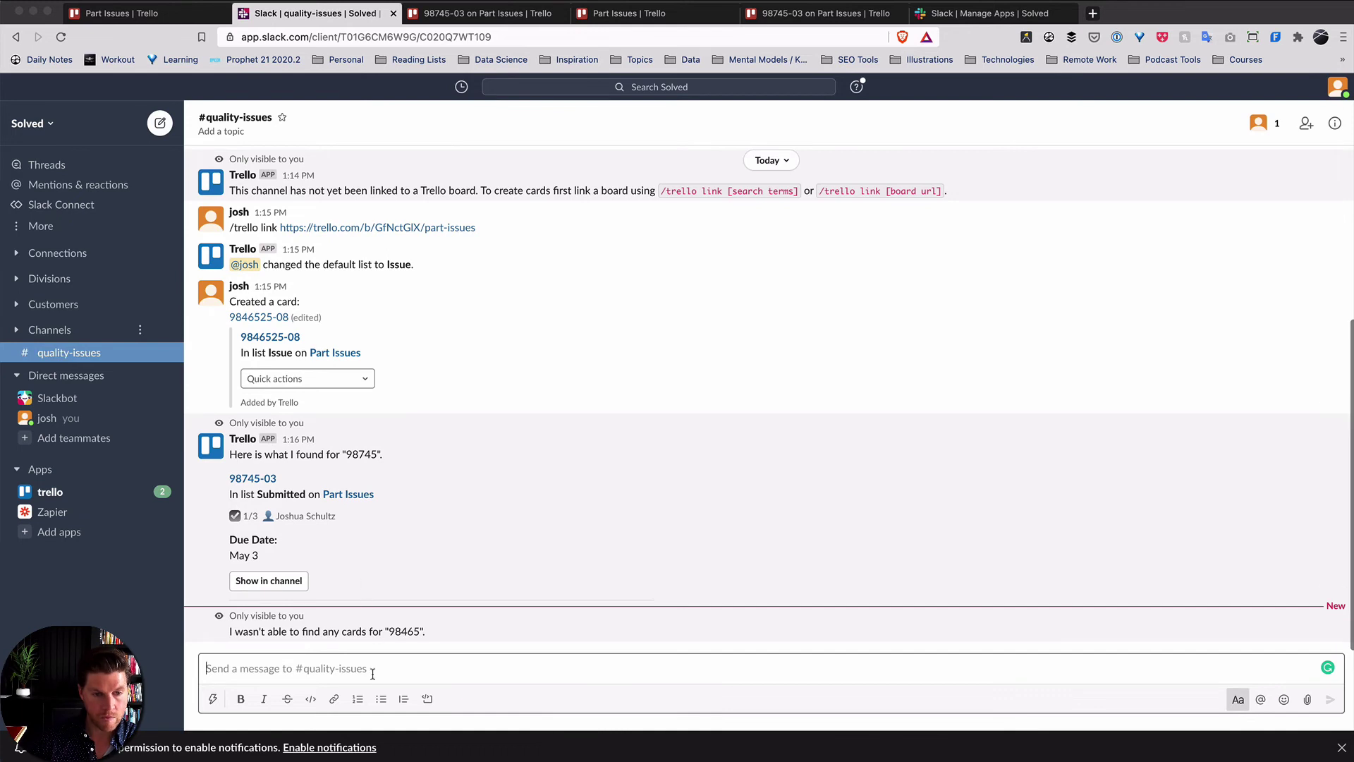
text(/trello search 9)
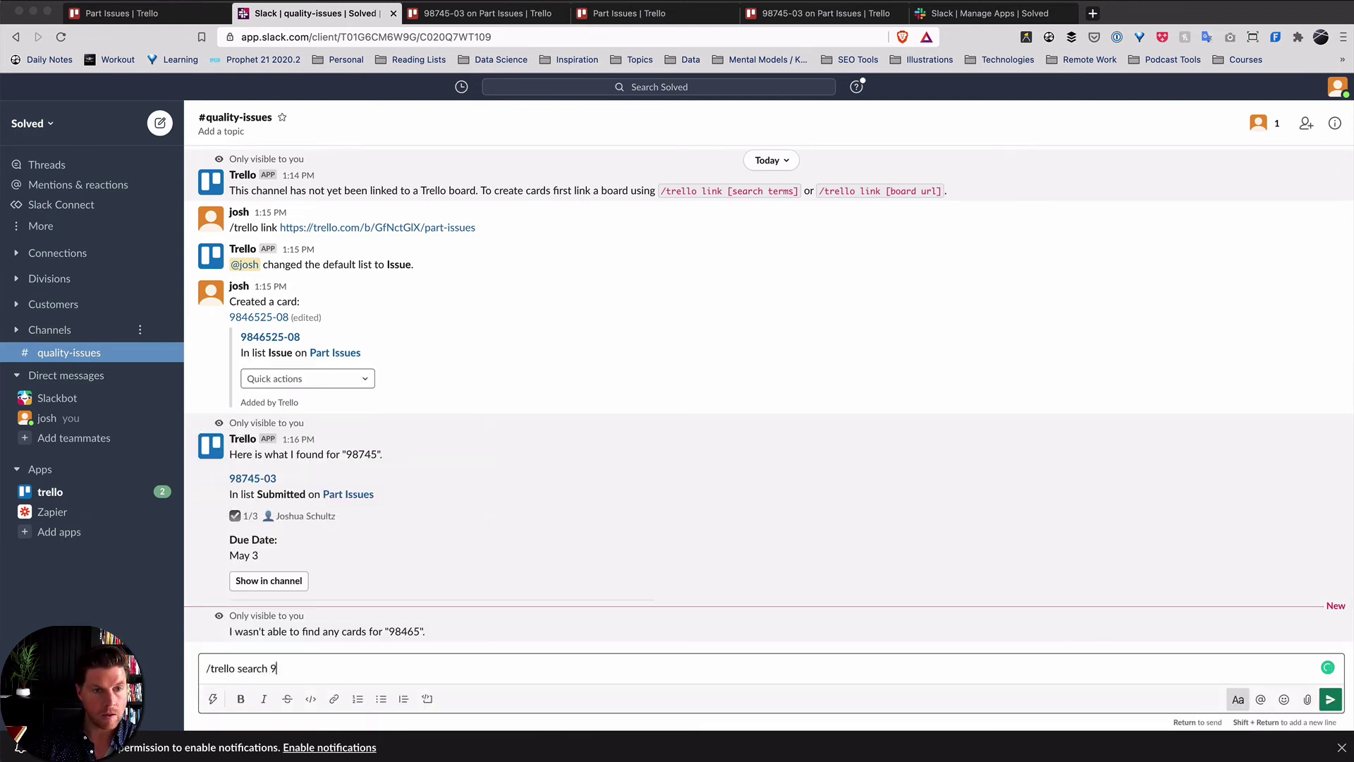
text(846525-08)
key(Return)
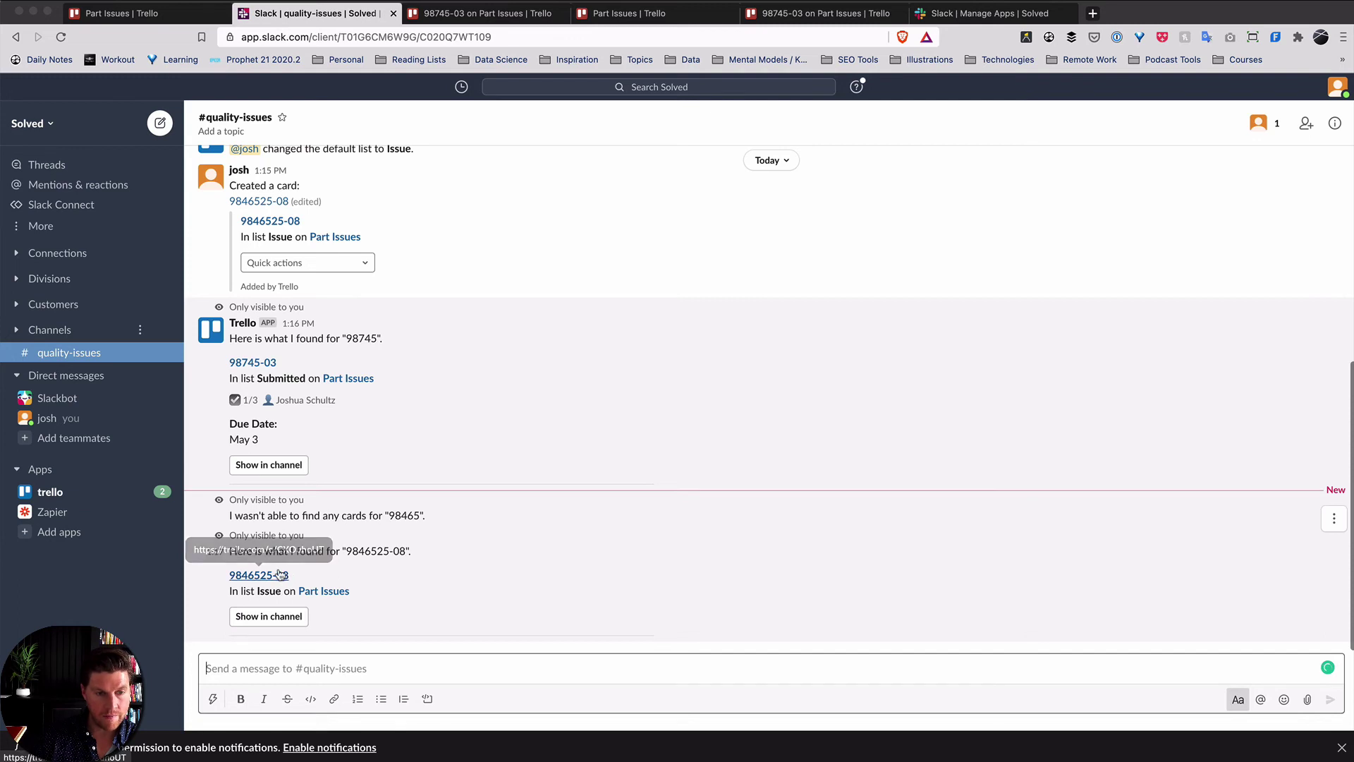
- Assign yourself to card 9846525-08 with /trello assign and a self-mention
text(/trello assing)
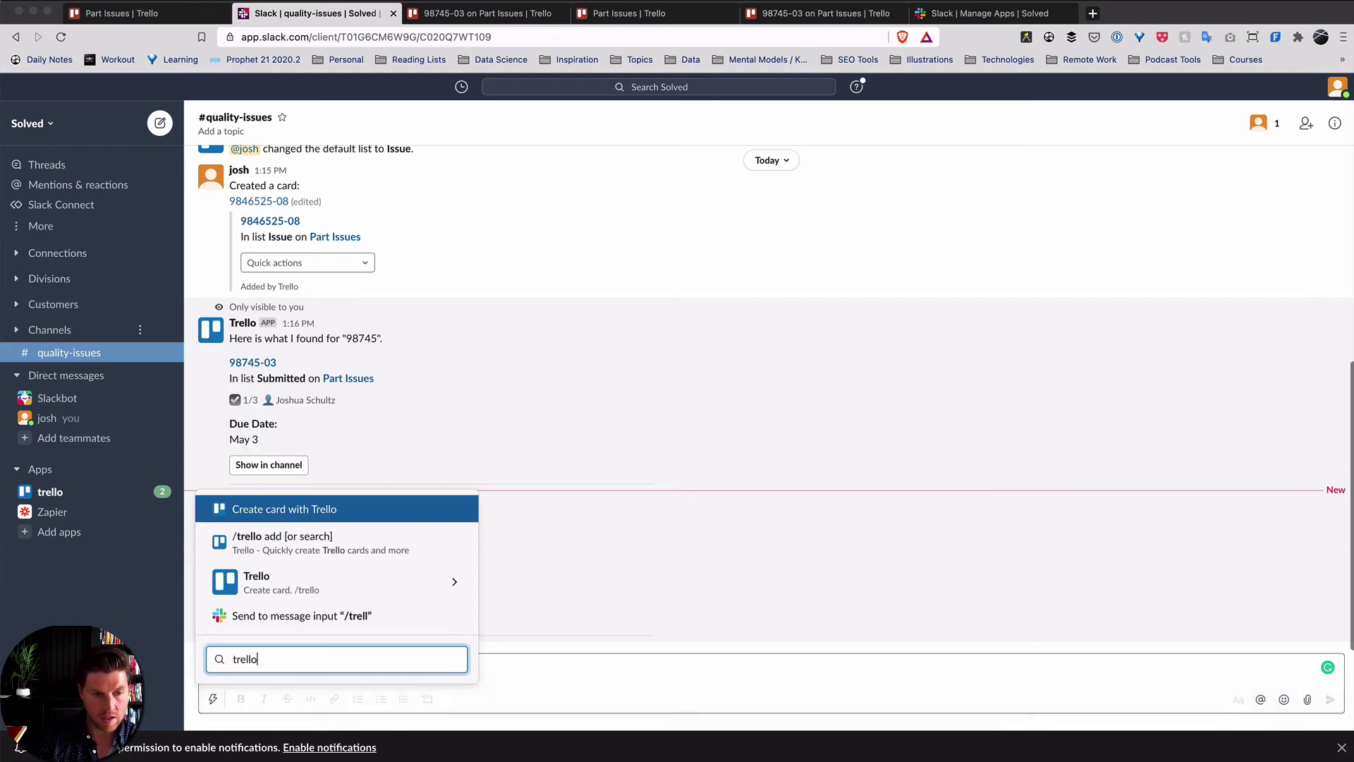
key(BackSpace)
key(BackSpace)
text(gn a)
key(BackSpace)
text(@josh)
key(Return)
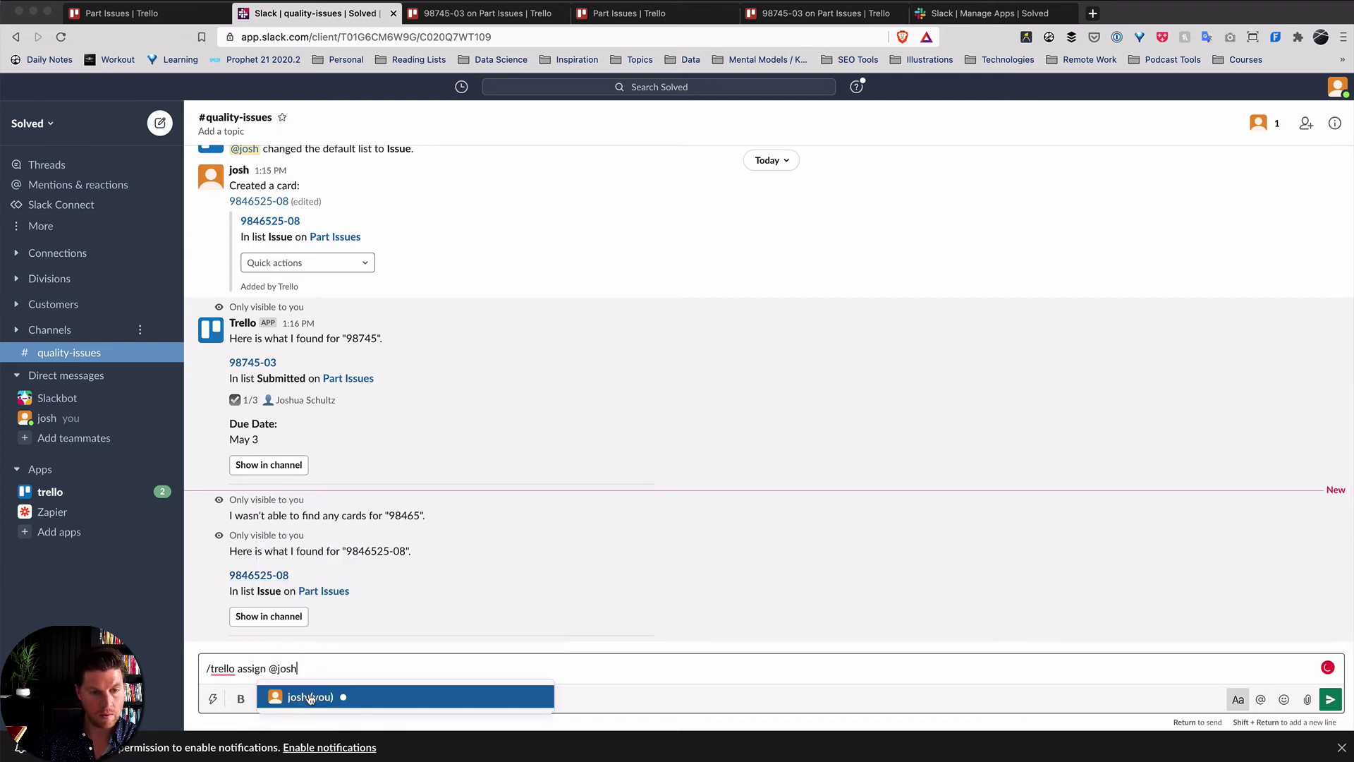
key(Return)
key(Return)
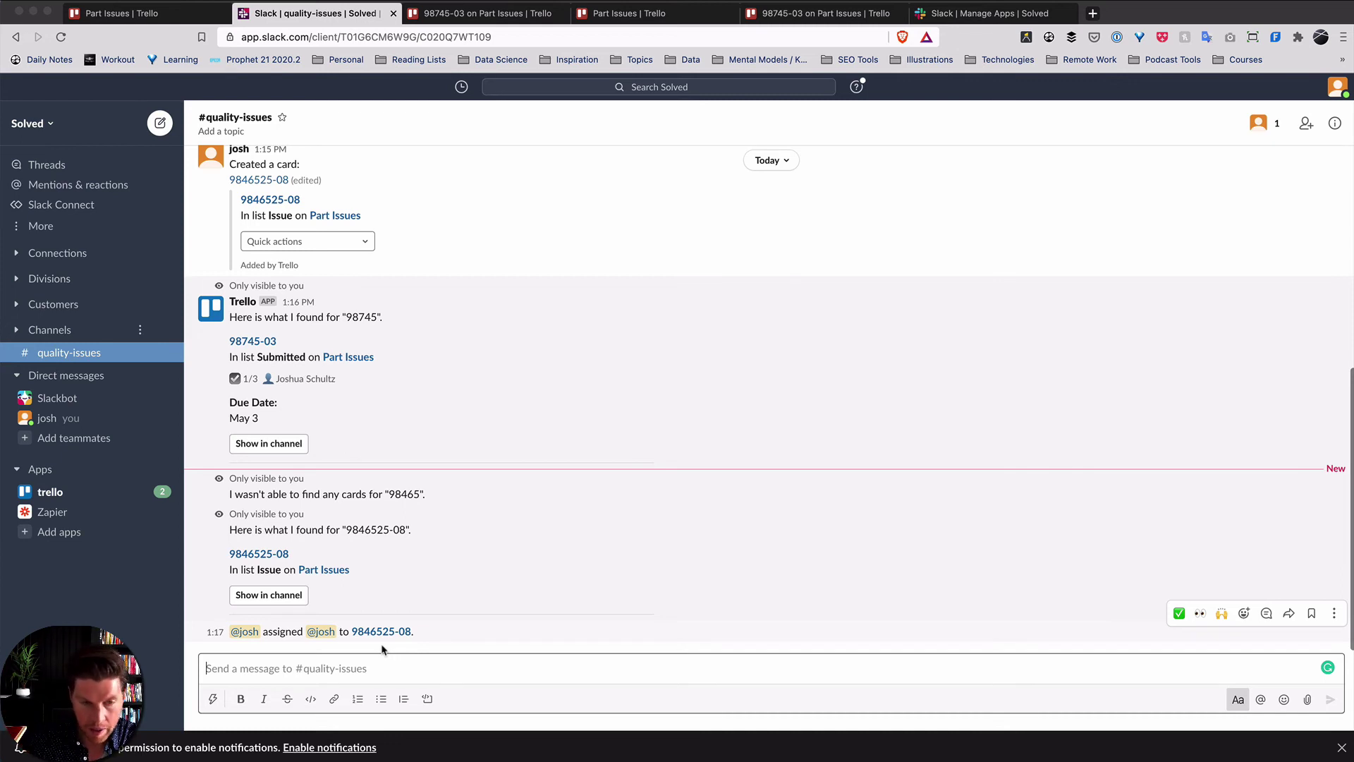
click(213, 698)
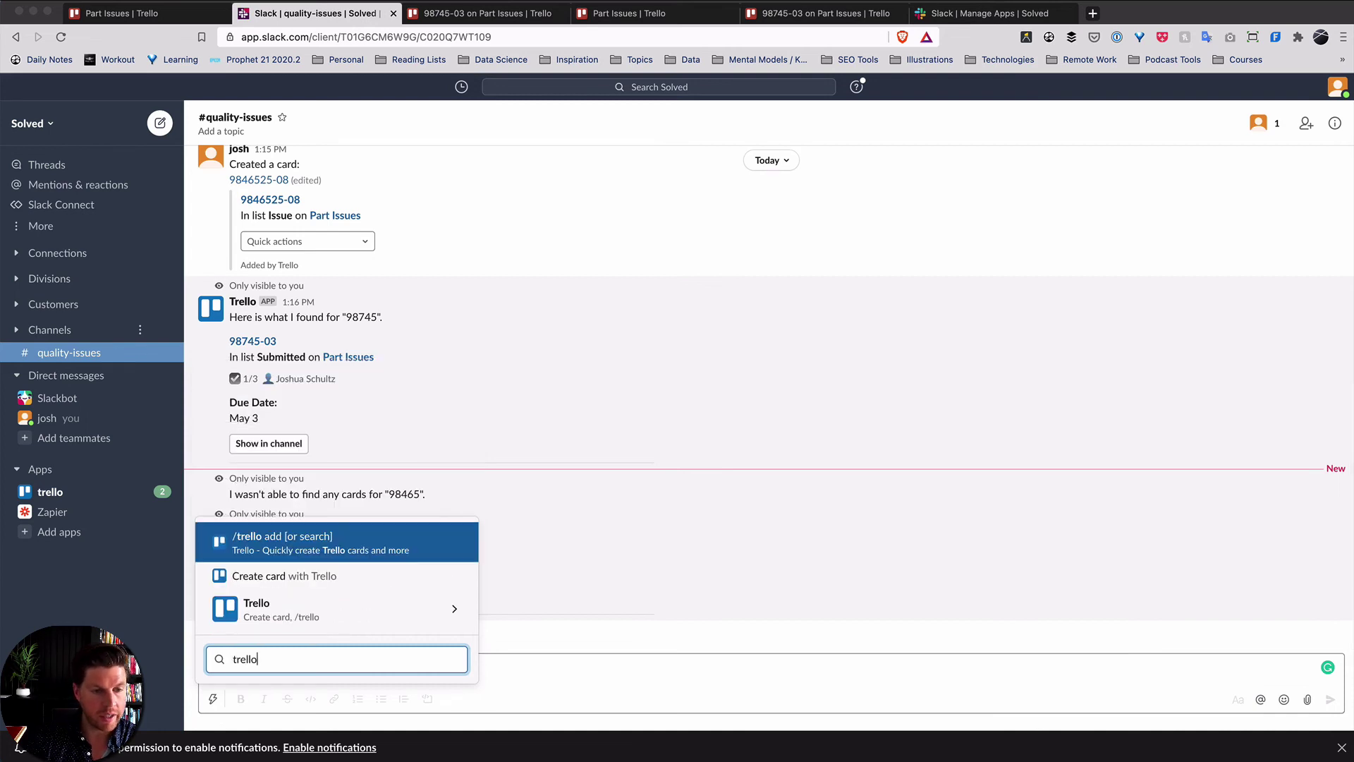
- Post a /trello comment on 9846525-08: finish by Tuesday, call the customer tomorrow
key(Return)
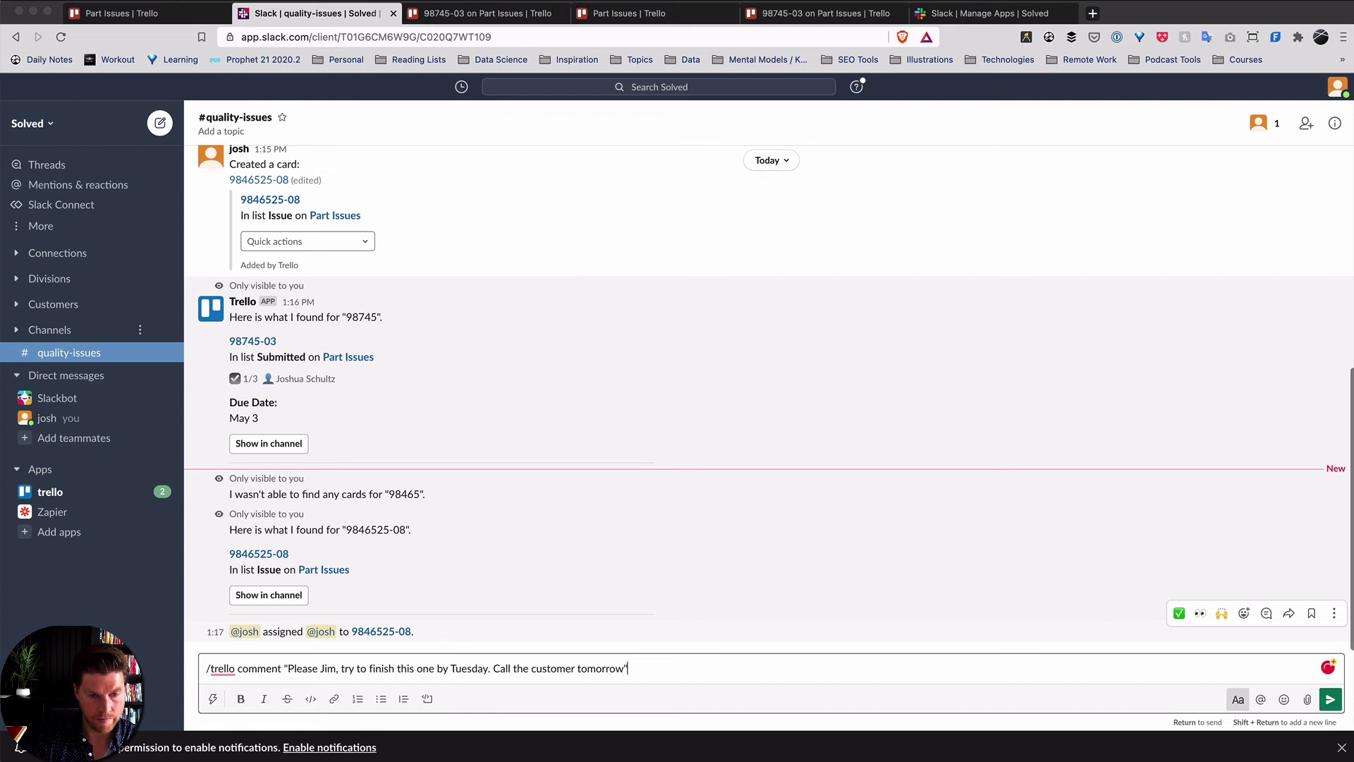
key(Return)
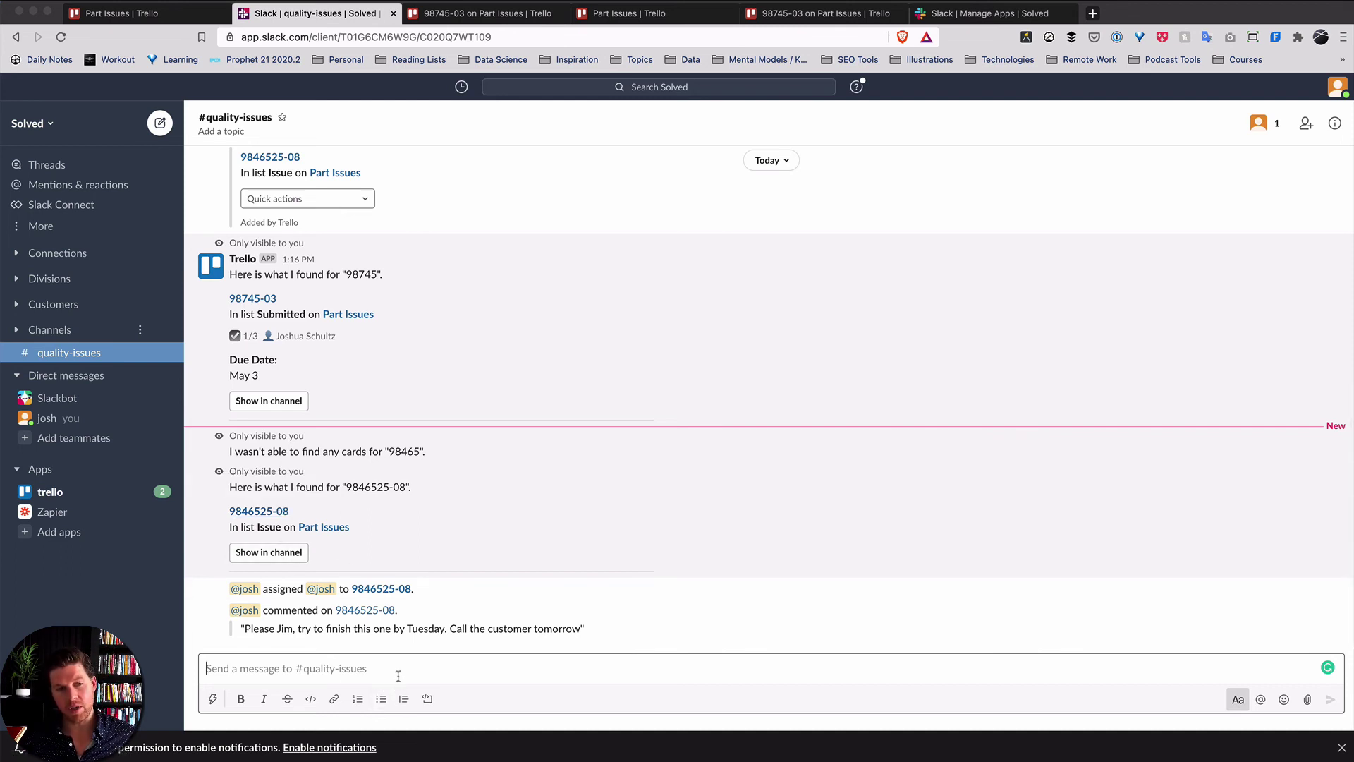
click(480, 13)
- Move card 9846525-08 from Issue to In Progress in Trello and check the post in #quality-issues
click(287, 385)
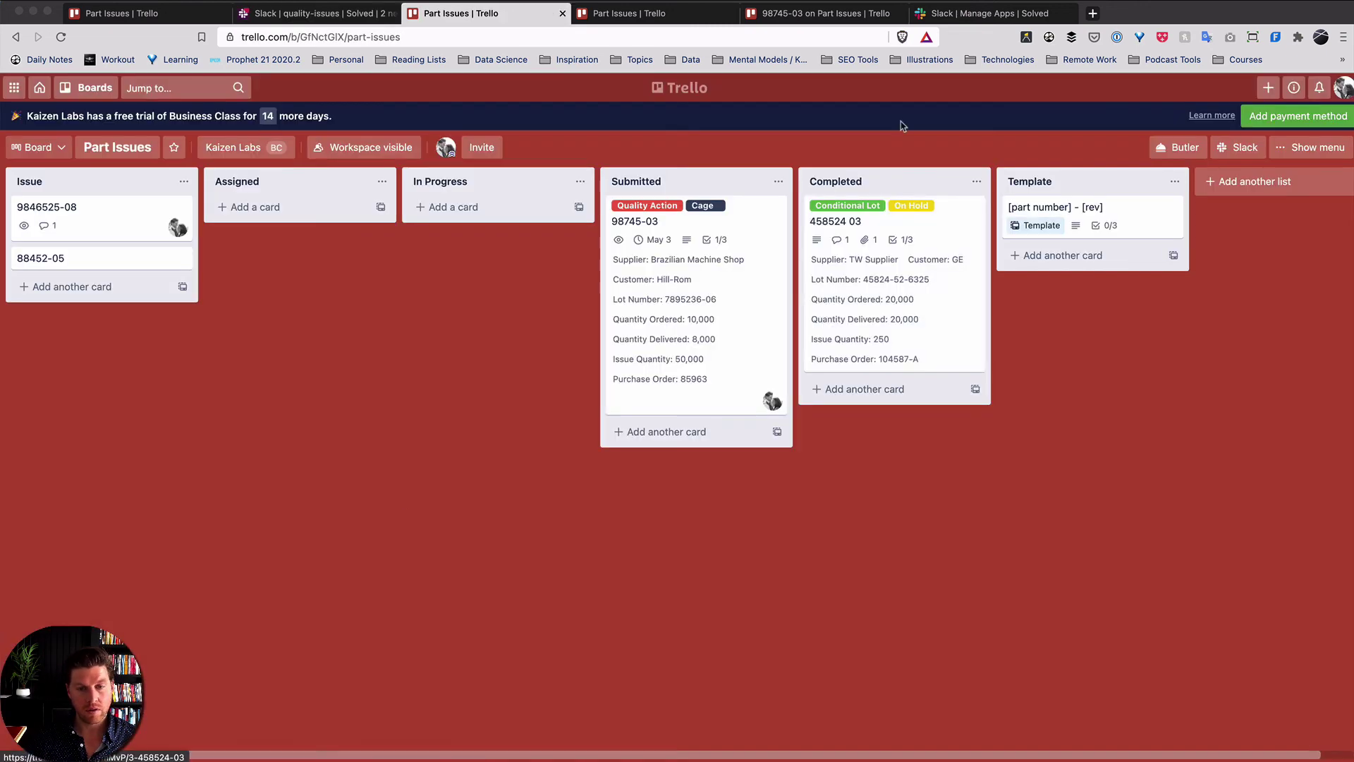
drag(76, 223, 74, 227)
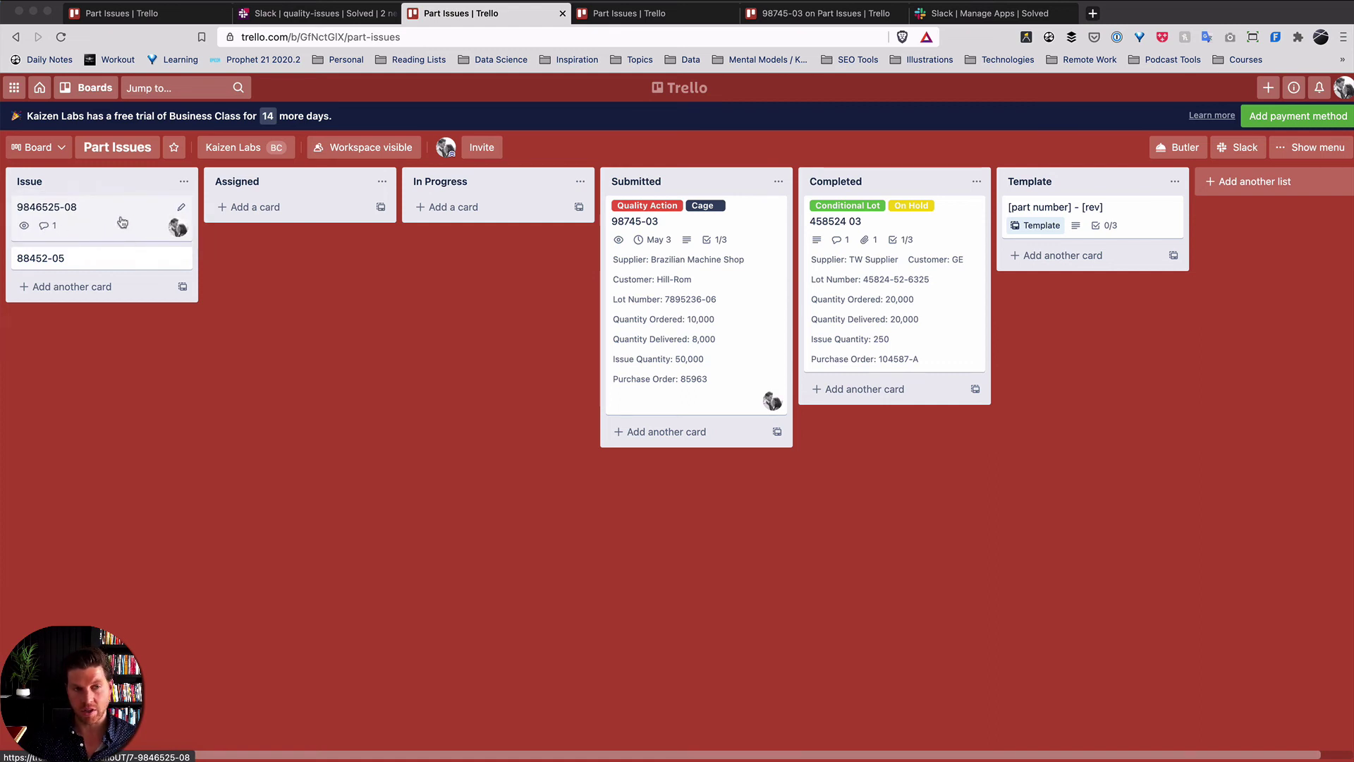
drag(122, 223, 520, 215)
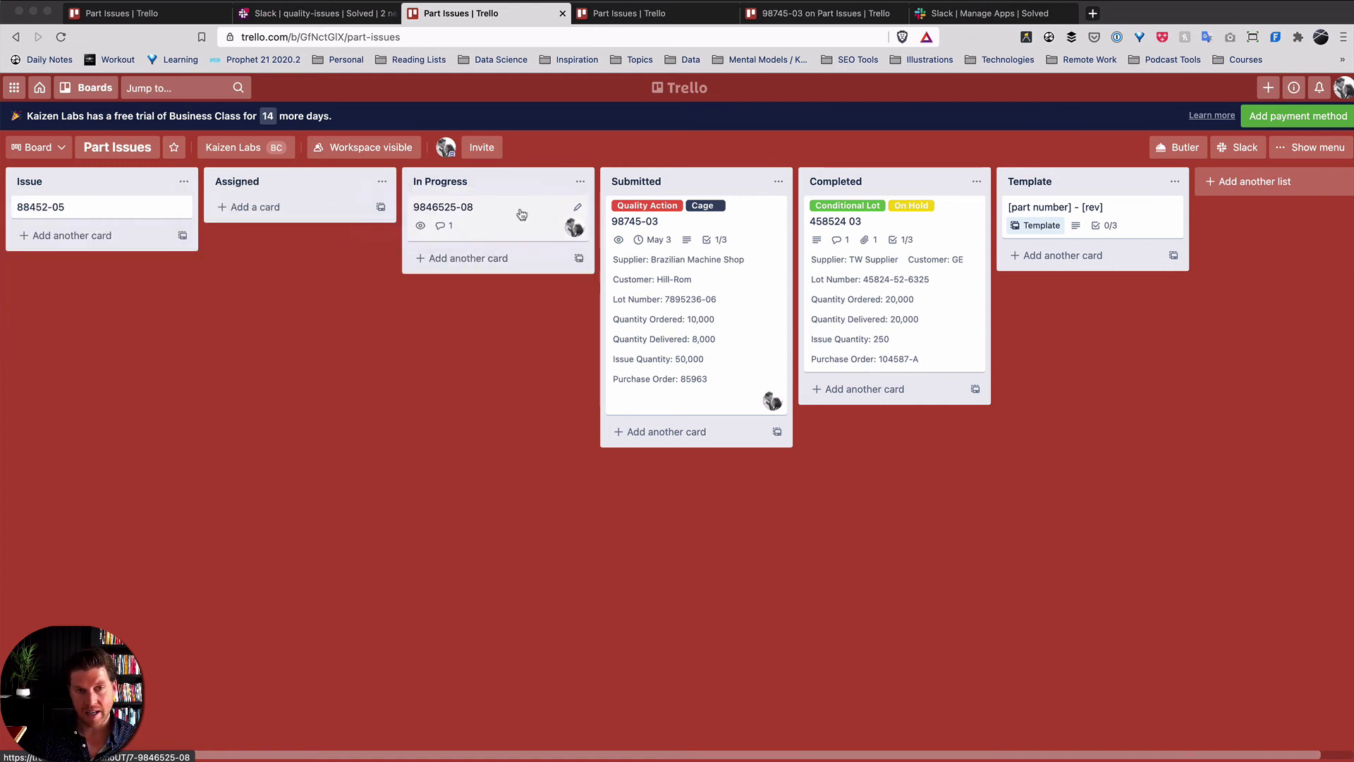
click(315, 14)
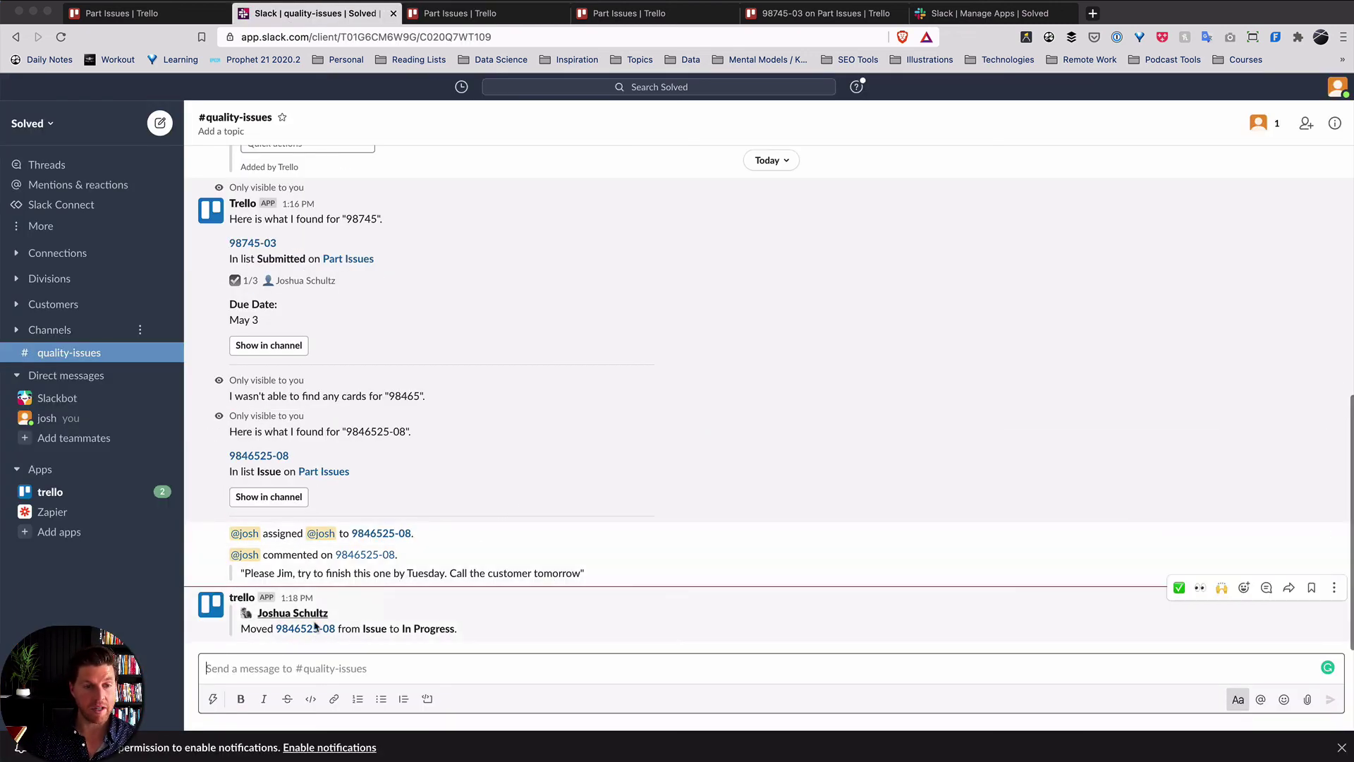
- Scan the #quality-issues card-update posts, then view the Part Issues Trello board again
scroll(470, 561, up, 15)
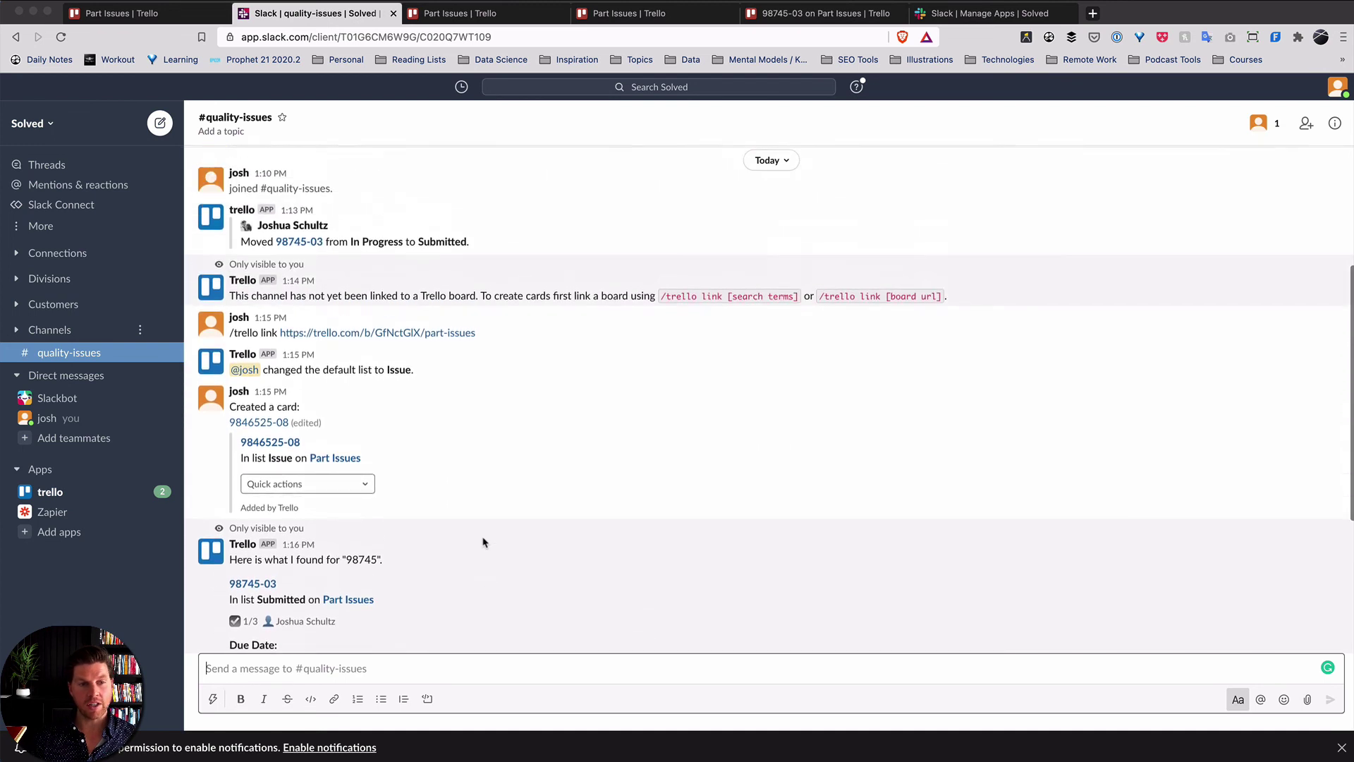
scroll(487, 559, down, 15)
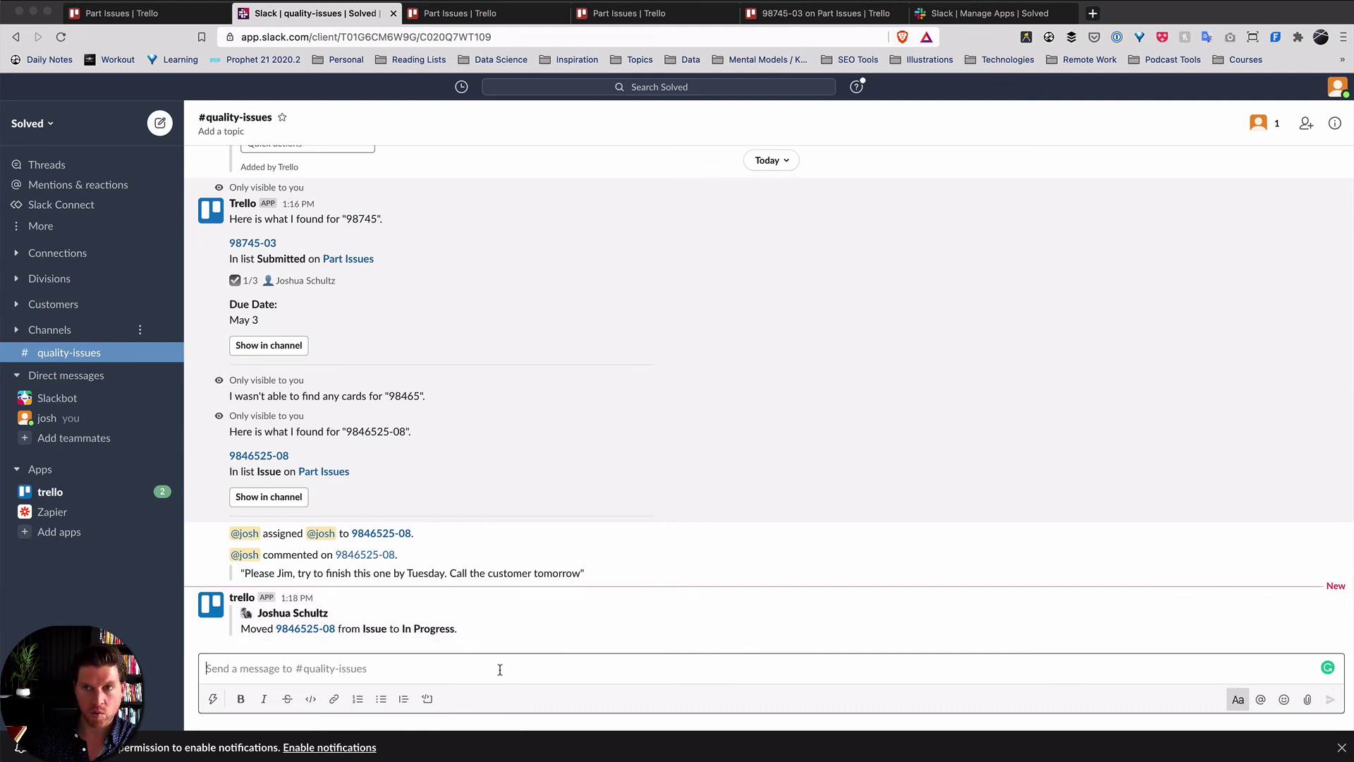
click(182, 14)
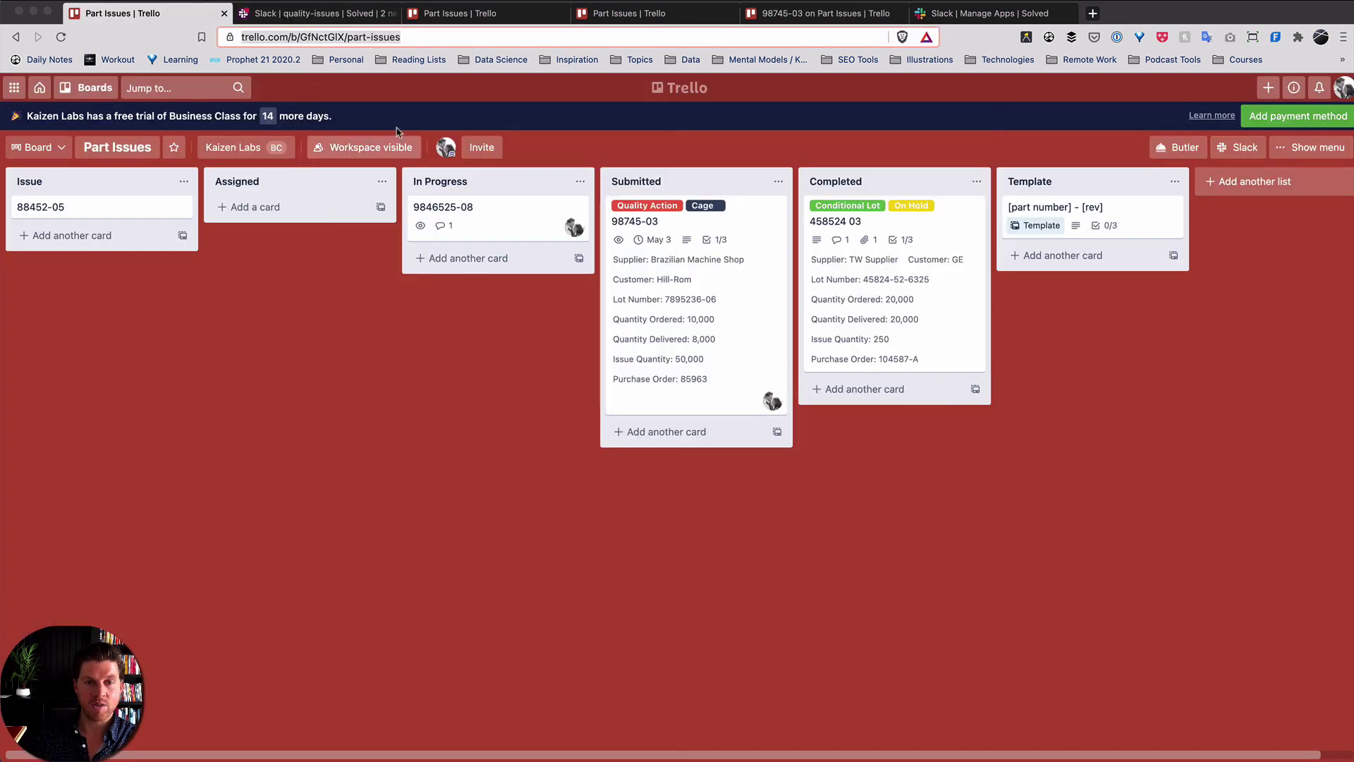